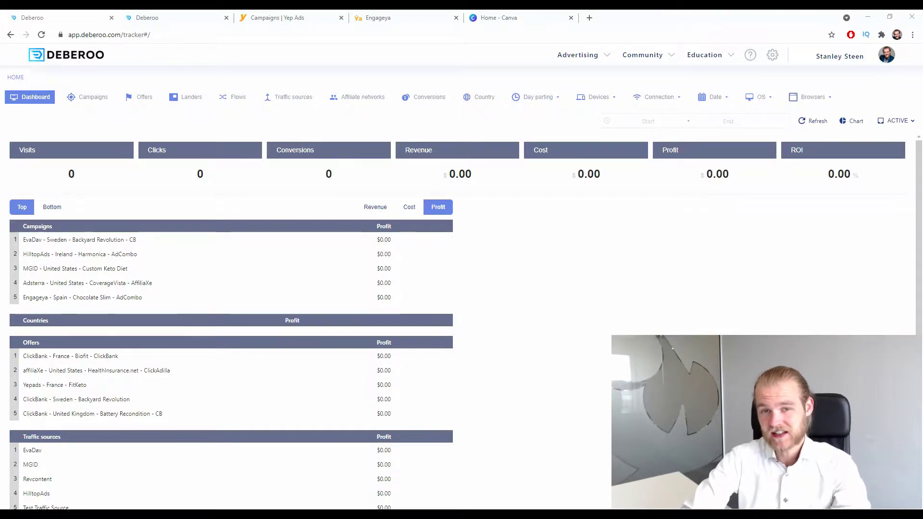
Switch to the Yep Ads panel and review the EchoBeat campaign's payout, offer description, assets, postback and cap settings.
left_click(306, 15)
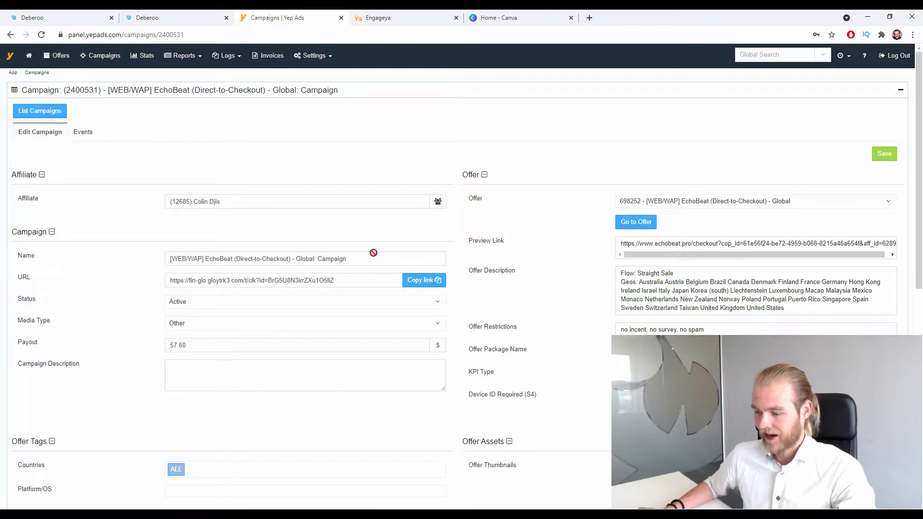
scroll(368, 255, "down", 4)
mouse_move(679, 290)
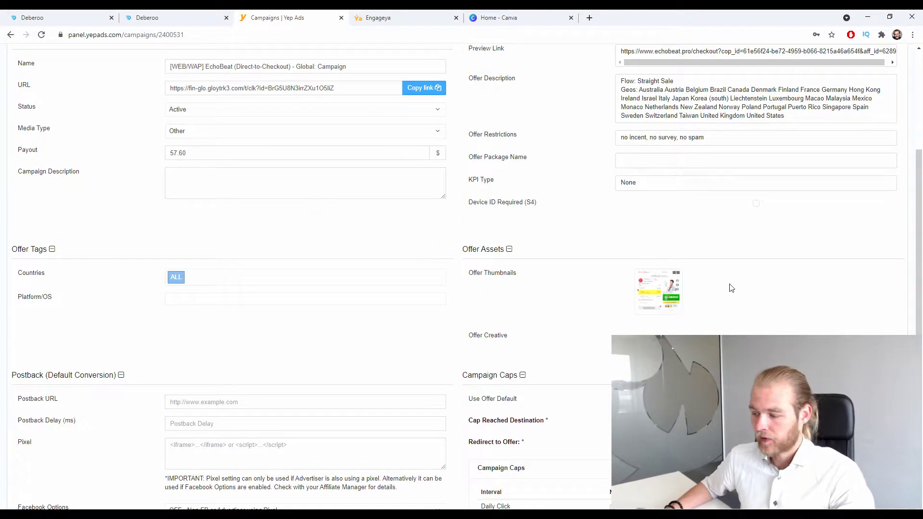
scroll(800, 287, "up", 4)
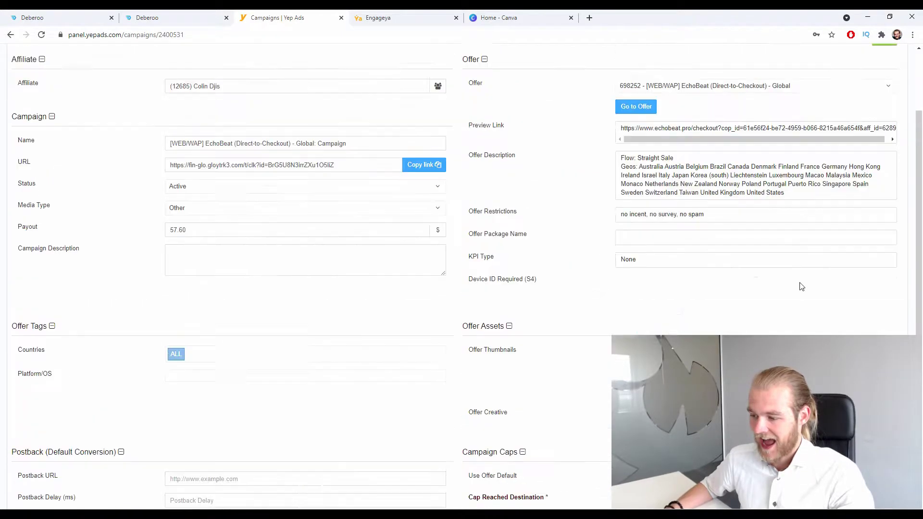
scroll(411, 281, "down", 8)
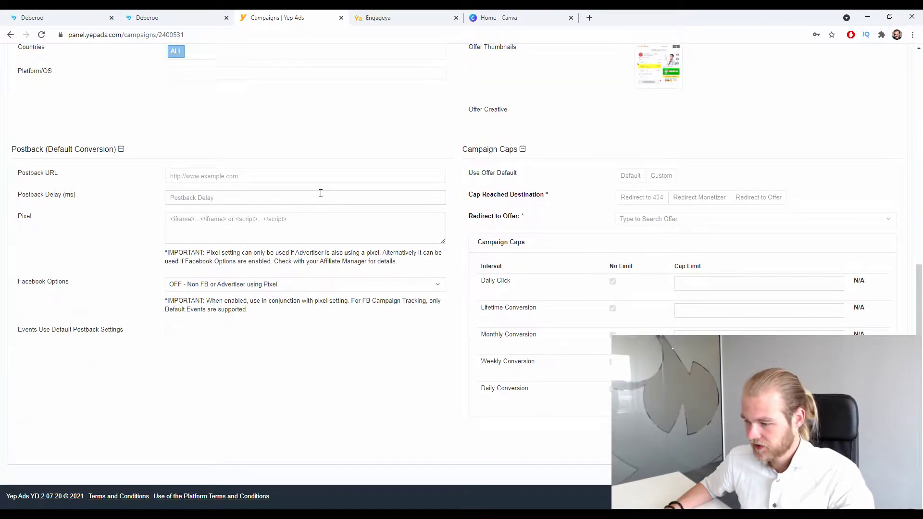
scroll(320, 193, "up", 8)
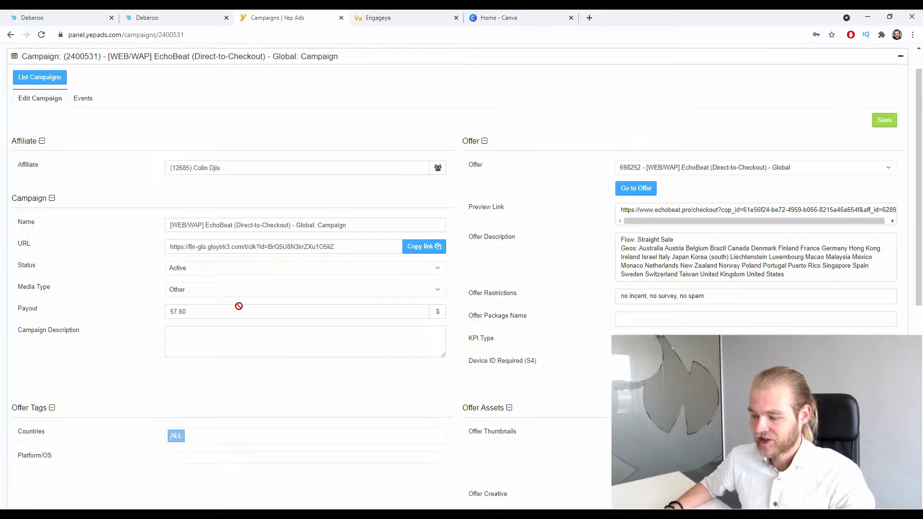
scroll(243, 218, "down", 8)
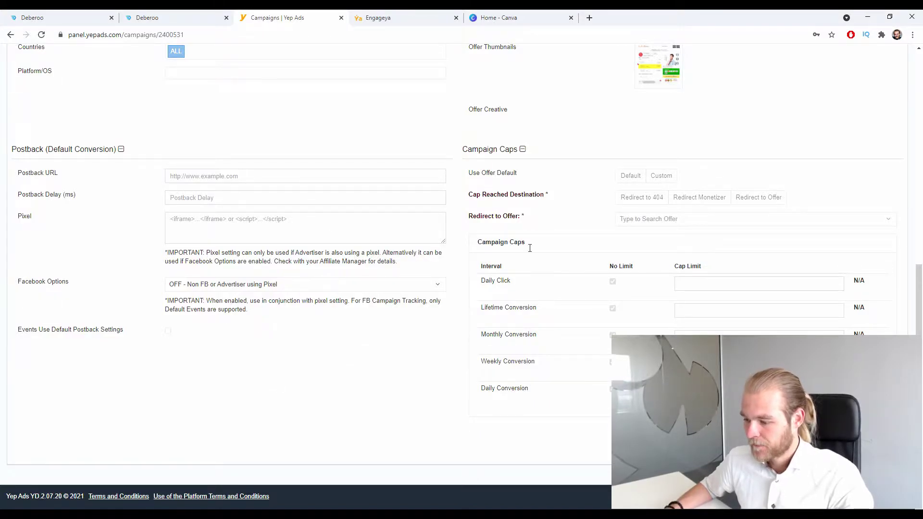
scroll(606, 274, "up", 9)
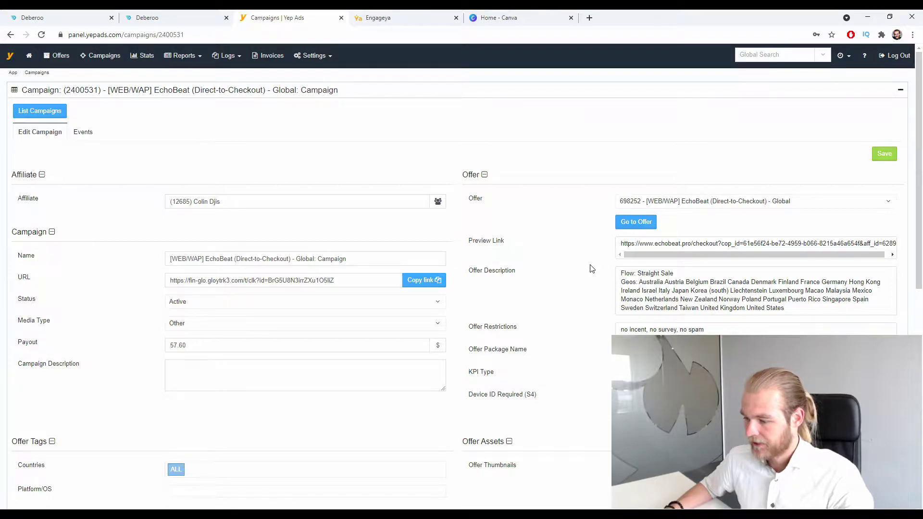
Switch to Deberoo and look for the Yepads entry in the list of affiliate networks.
left_click(89, 16)
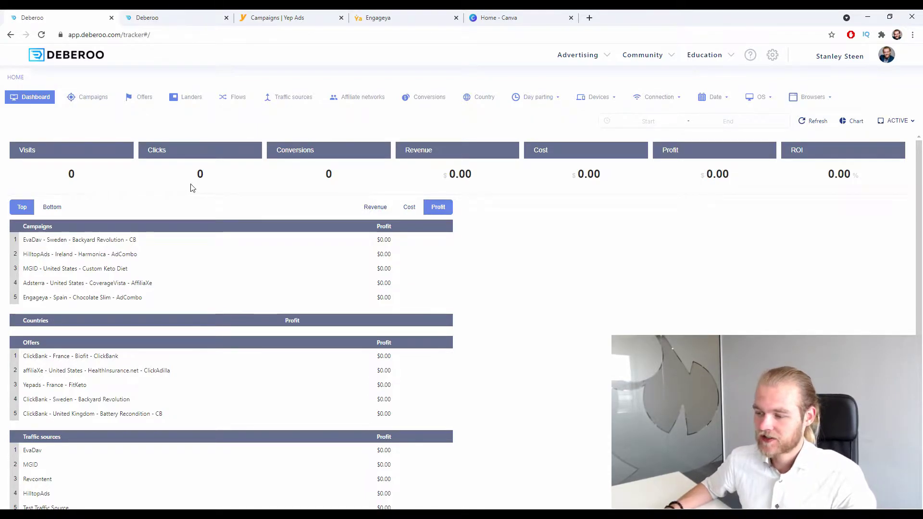
left_click(346, 105)
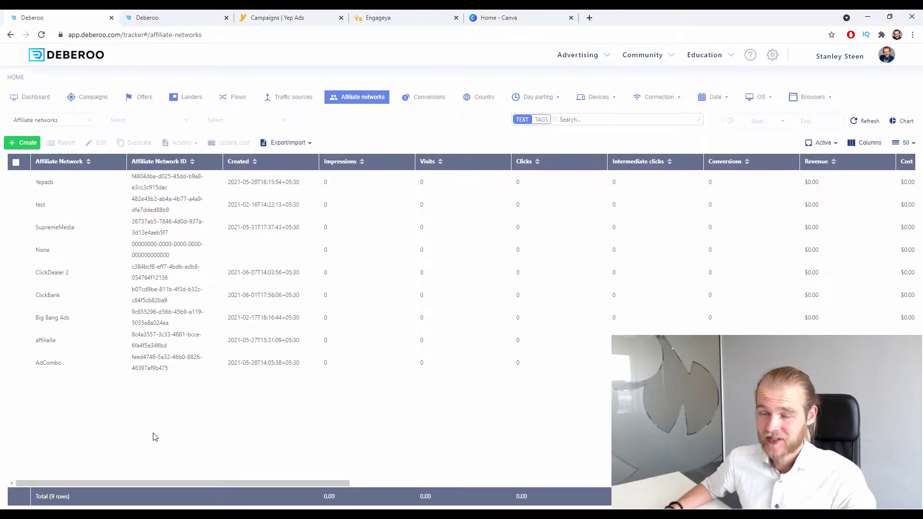
left_click_drag(60, 181, 38, 183)
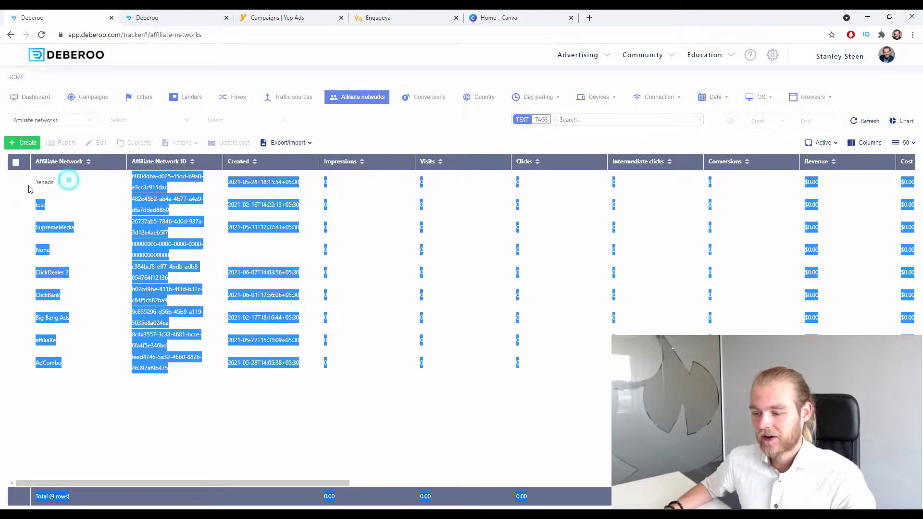
left_click(143, 446)
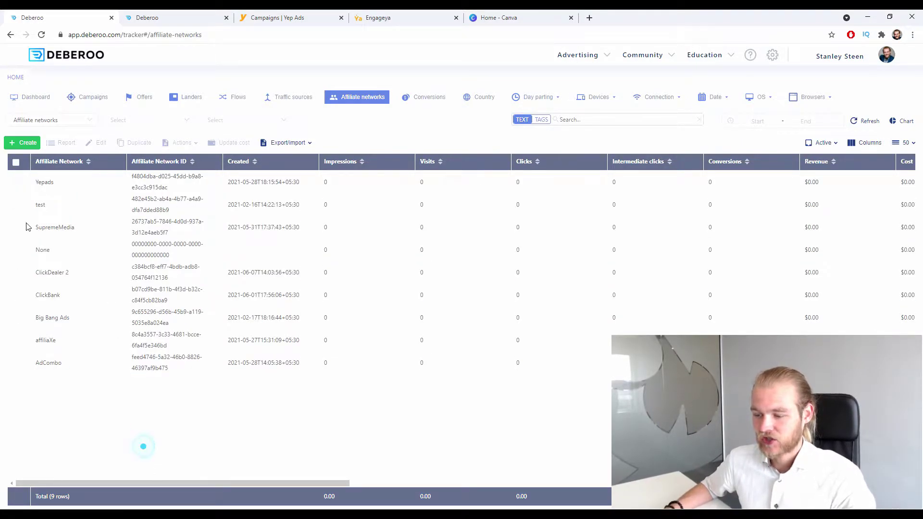
Start adding a new affiliate network from the Yepads template.
left_click(31, 142)
left_click(34, 155)
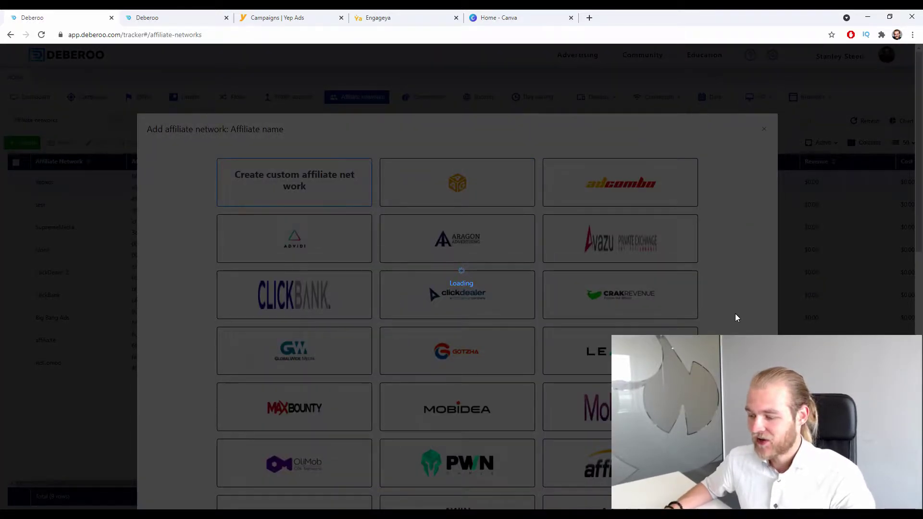
scroll(725, 284, "down", 8)
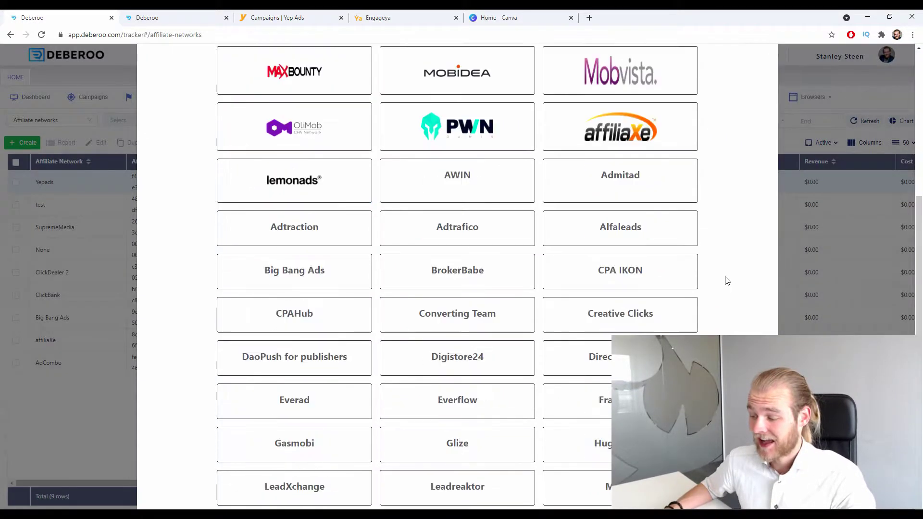
scroll(725, 279, "down", 4)
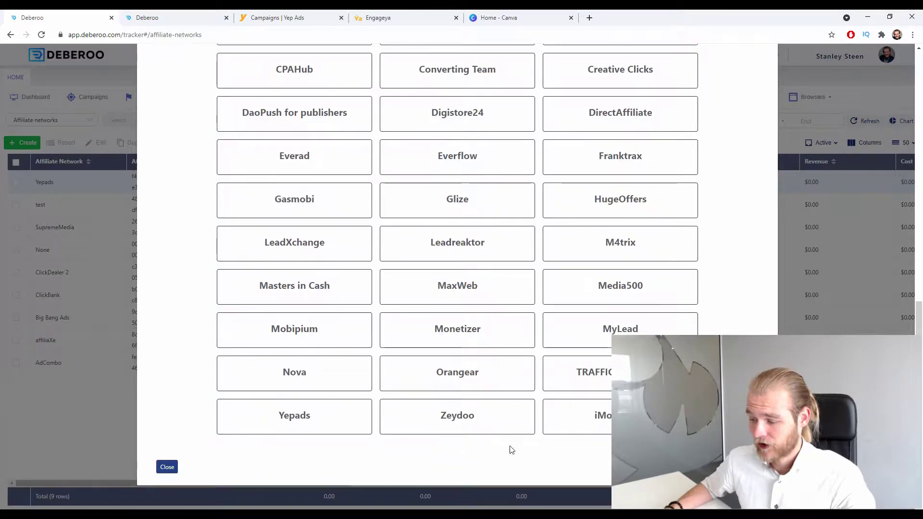
left_click(268, 415)
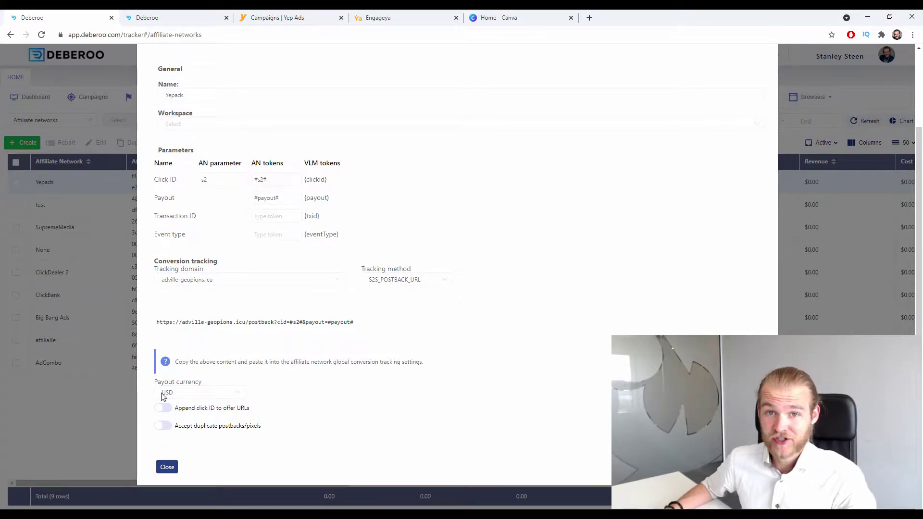
Set the Yepads network's workspace to Initial and close the form without saving.
left_click(206, 120)
left_click(206, 144)
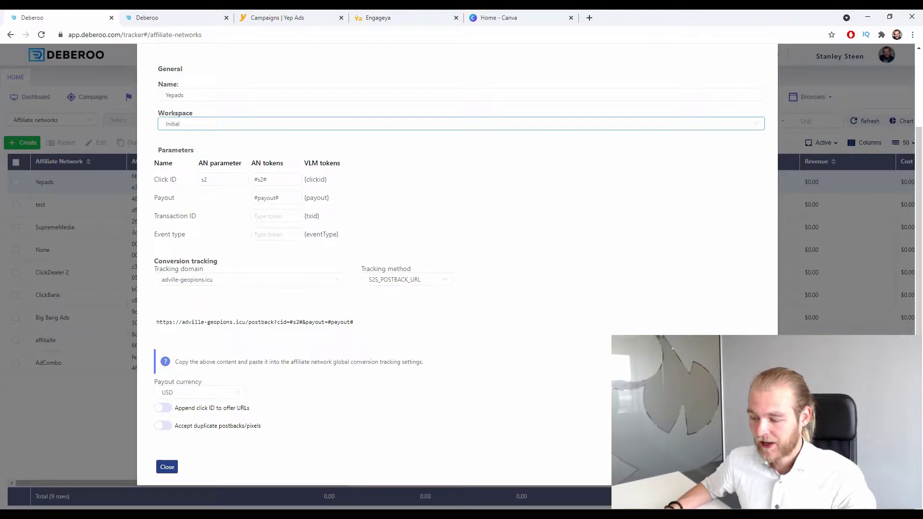
left_click(167, 467)
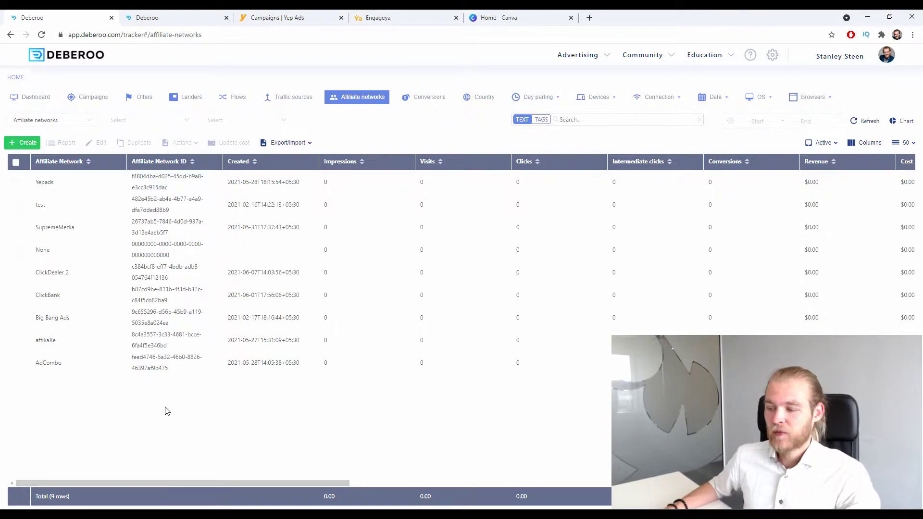
Open the list of traffic sources and find the Engageya entry.
left_click(288, 96)
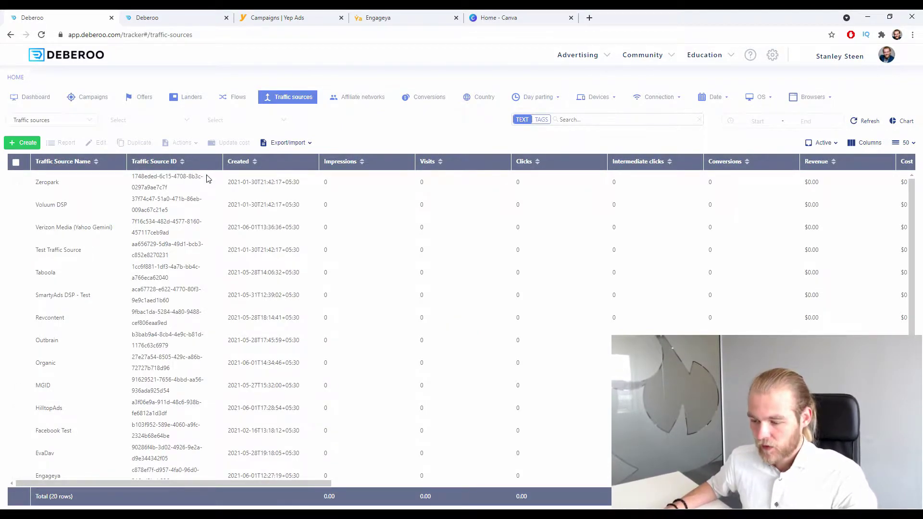
scroll(128, 243, "down", 3)
left_click_drag(61, 329, 37, 329)
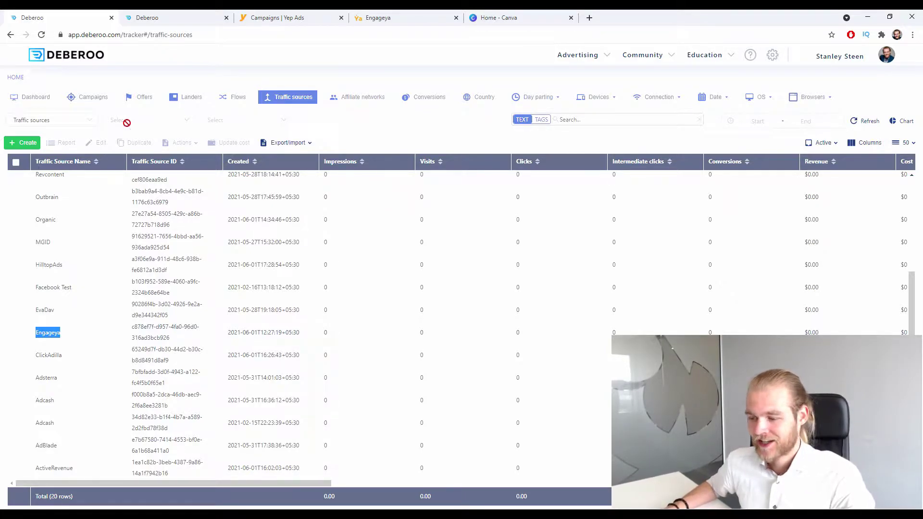
Start adding a new traffic source from the Engageya template.
left_click(38, 144)
left_click(30, 154)
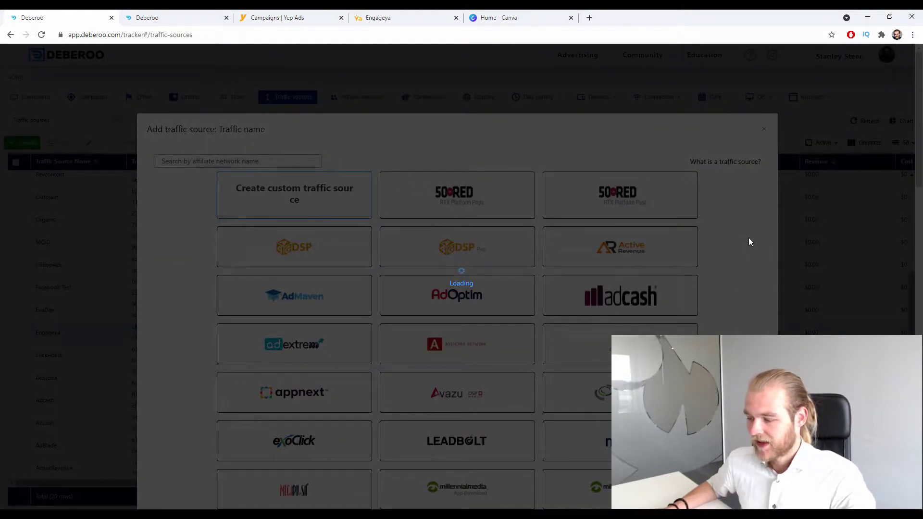
scroll(749, 242, "down", 15)
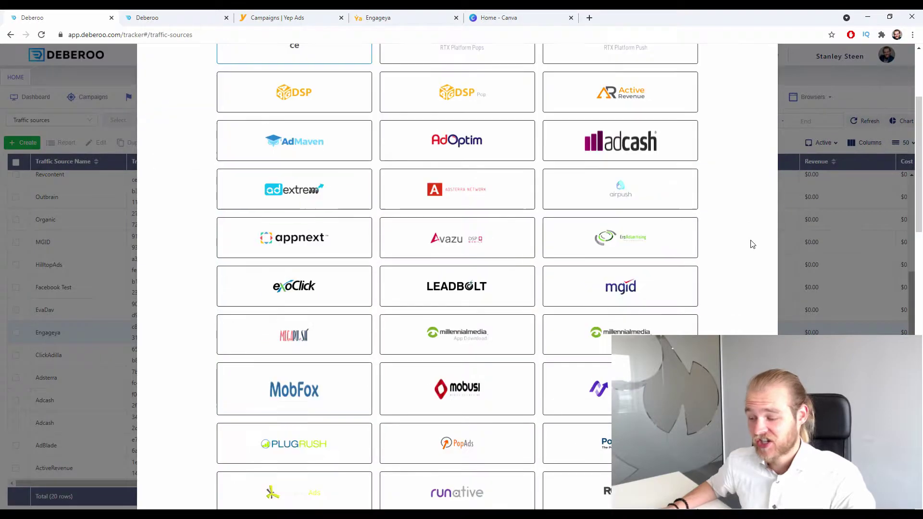
scroll(750, 243, "down", 4)
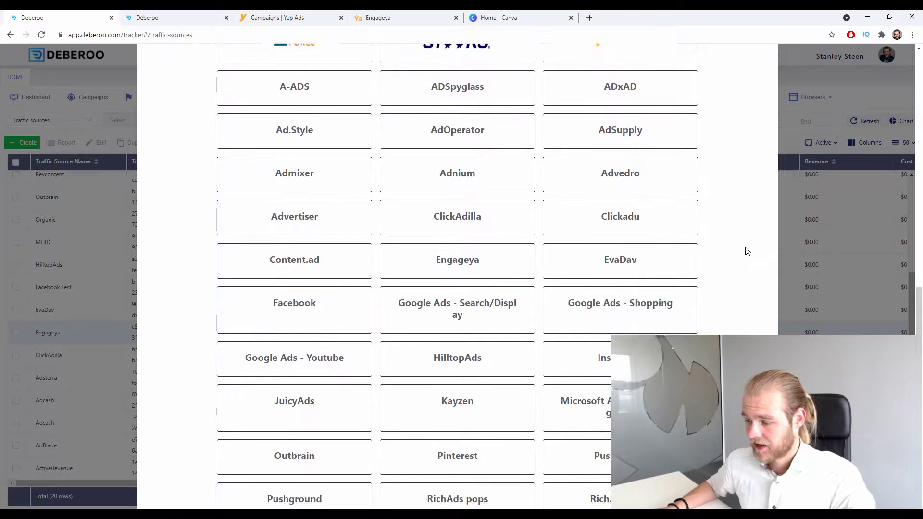
left_click(445, 168)
scroll(596, 188, "down", 4)
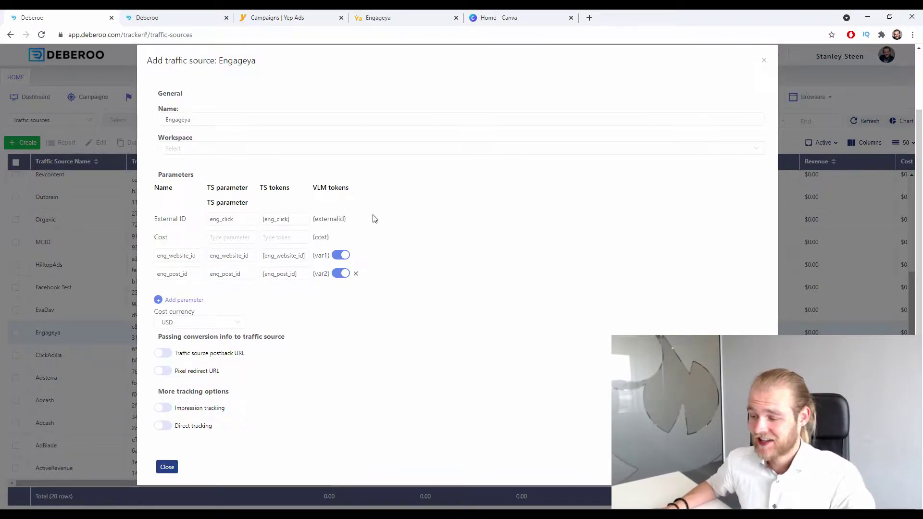
Set the Engageya traffic source's workspace to Initial and close the form without saving.
left_click(254, 154)
left_click(210, 174)
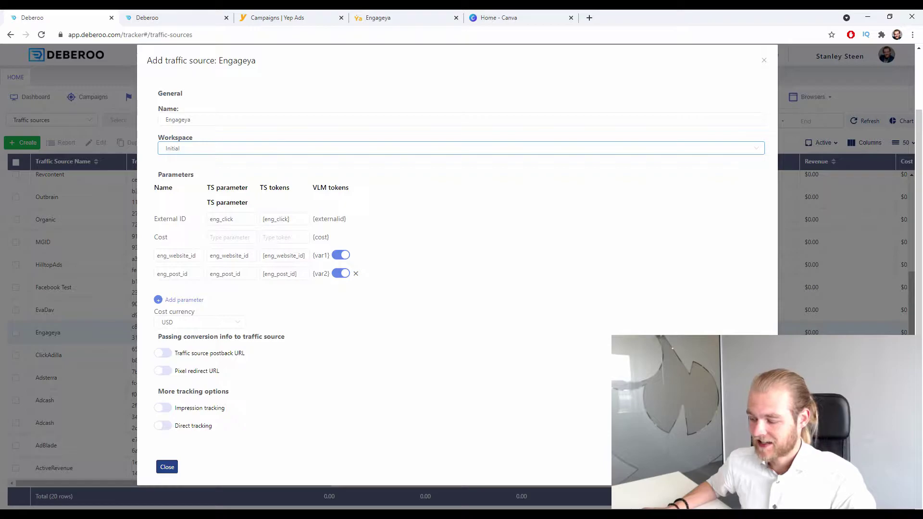
left_click(167, 467)
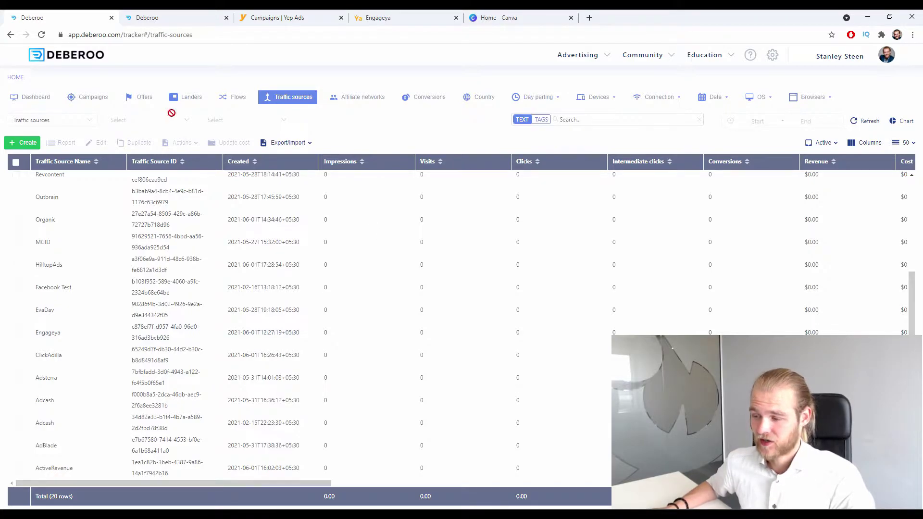
Open the list of offers and start creating a new offer.
left_click(144, 97)
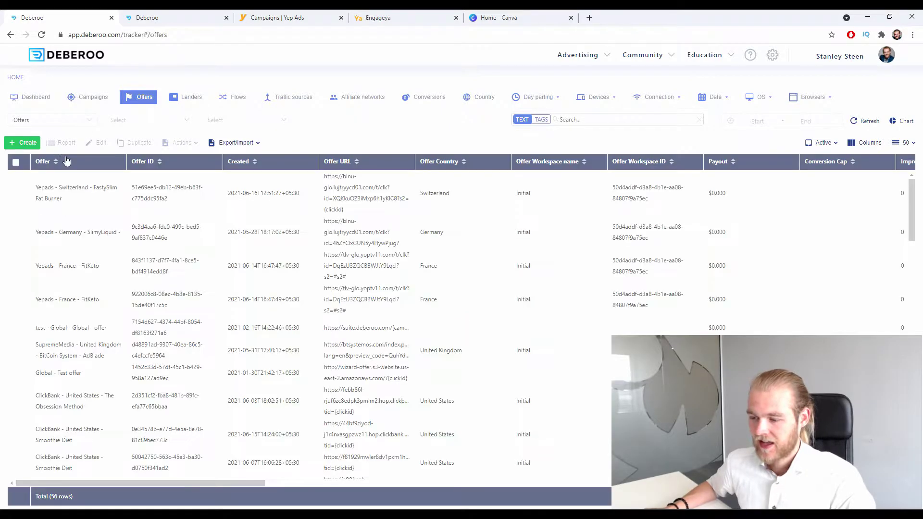
left_click(25, 143)
left_click(27, 157)
left_click(24, 156)
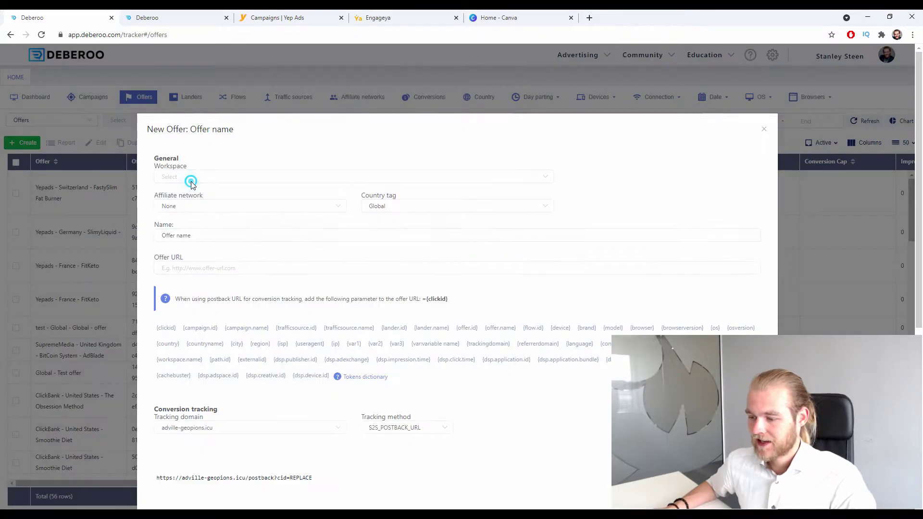
Set the new offer's workspace to Initial, its affiliate network to Yepads and its country tag to Spain.
left_click(191, 178)
left_click(187, 200)
left_click(187, 208)
scroll(195, 308, "down", 1)
left_click(191, 303)
left_click(379, 205)
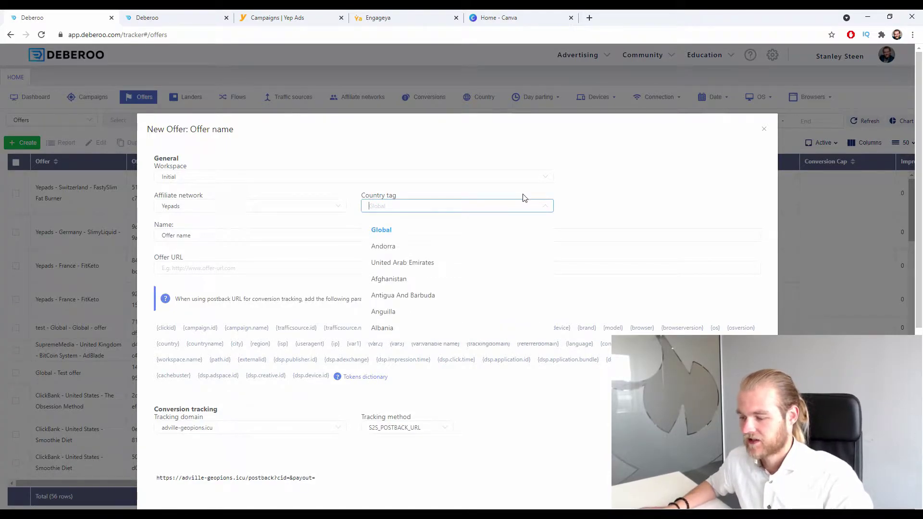
type("spai")
left_click(418, 232)
Look up Spain among the geos in the Yep Ads offer description, then return to Deberoo's new offer form and review its tracking settings.
left_click_drag(216, 235, 158, 235)
left_click(289, 17)
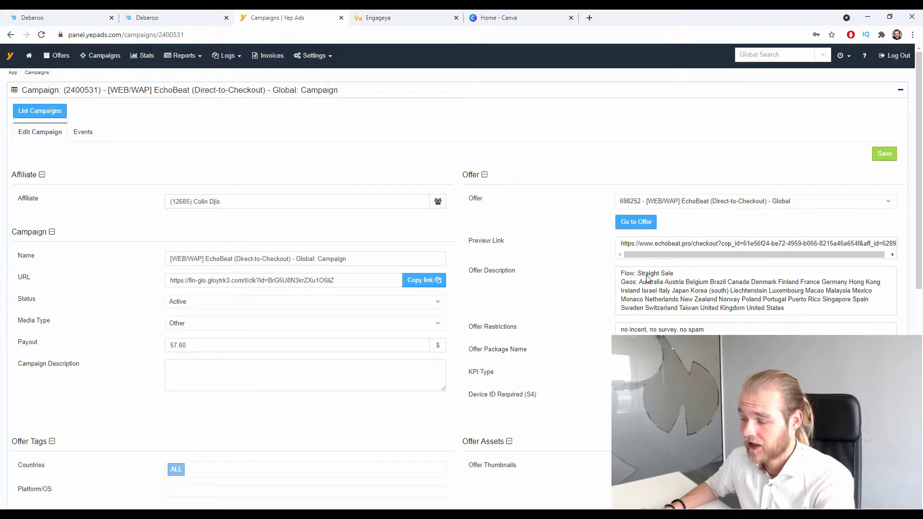
double_click(855, 301)
left_click(827, 310)
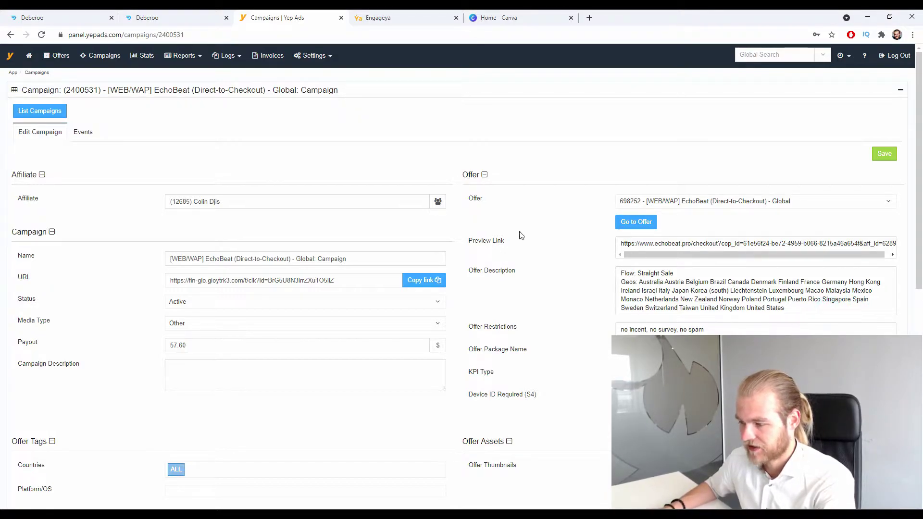
left_click(378, 18)
left_click(147, 18)
left_click(32, 17)
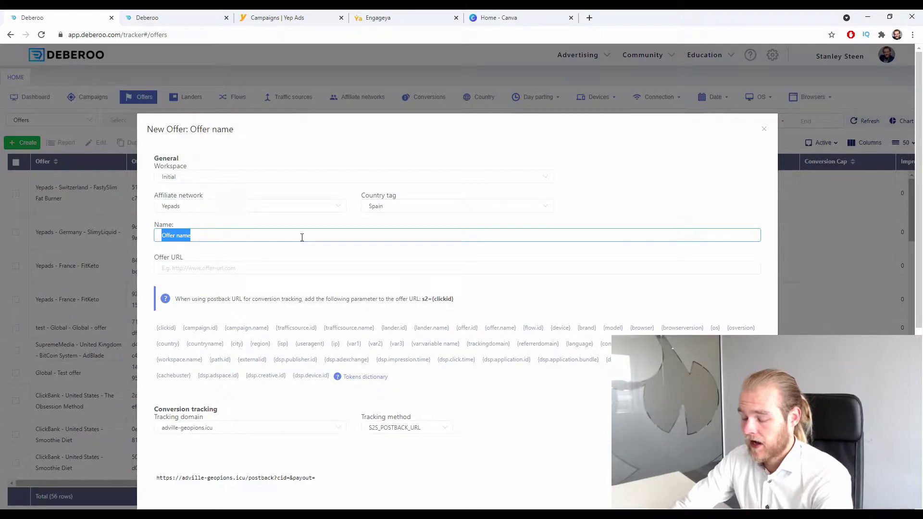
scroll(302, 240, "down", 5)
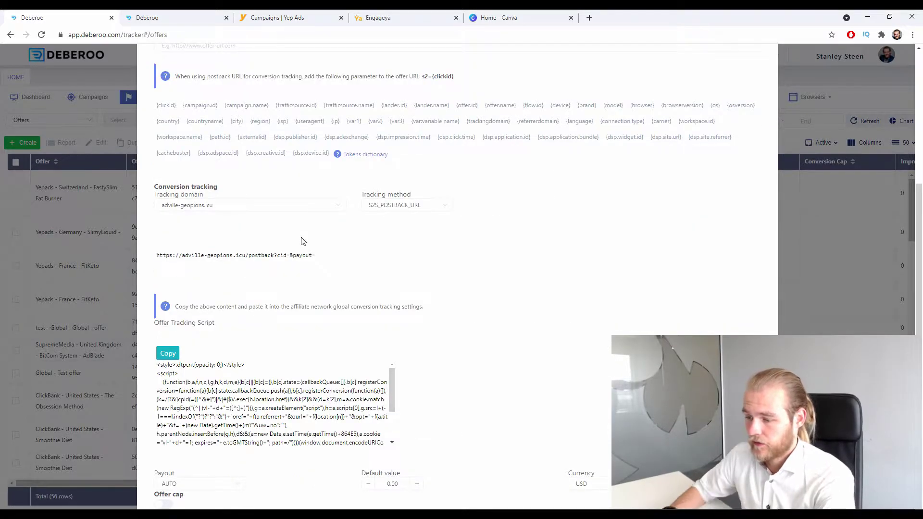
scroll(279, 92, "up", 5)
Copy the product name EchoBeat from the Yep Ads campaign title and enter it as the new offer's name in Deberoo.
left_click(283, 18)
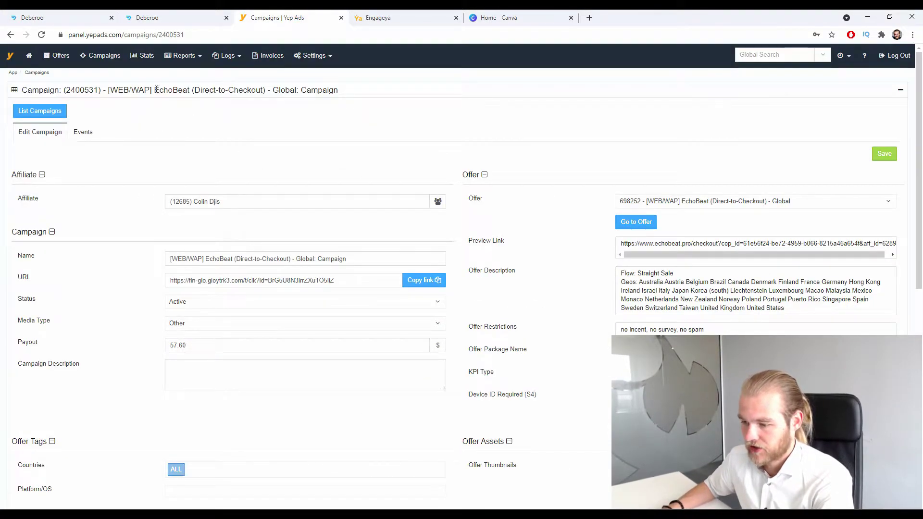
left_click_drag(155, 89, 193, 91)
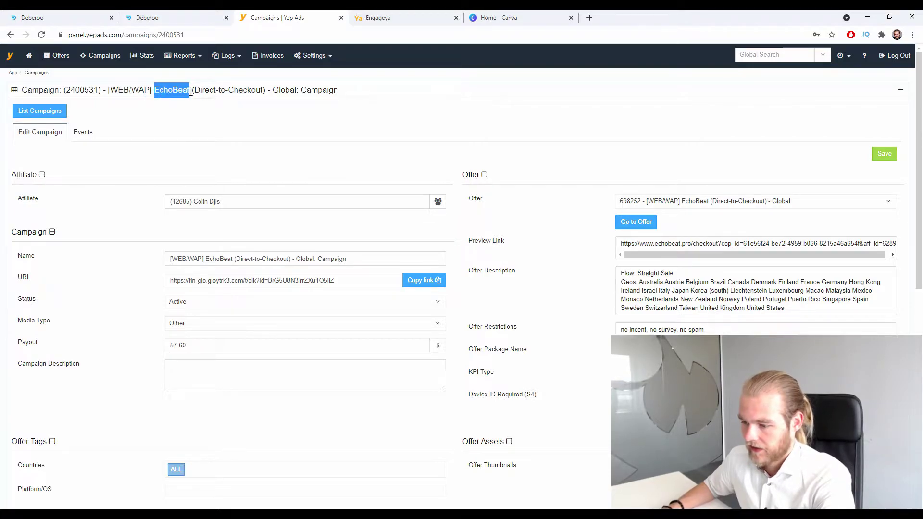
left_click(63, 17)
double_click(215, 237)
left_click(54, 237)
left_click(508, 292)
left_click(192, 236)
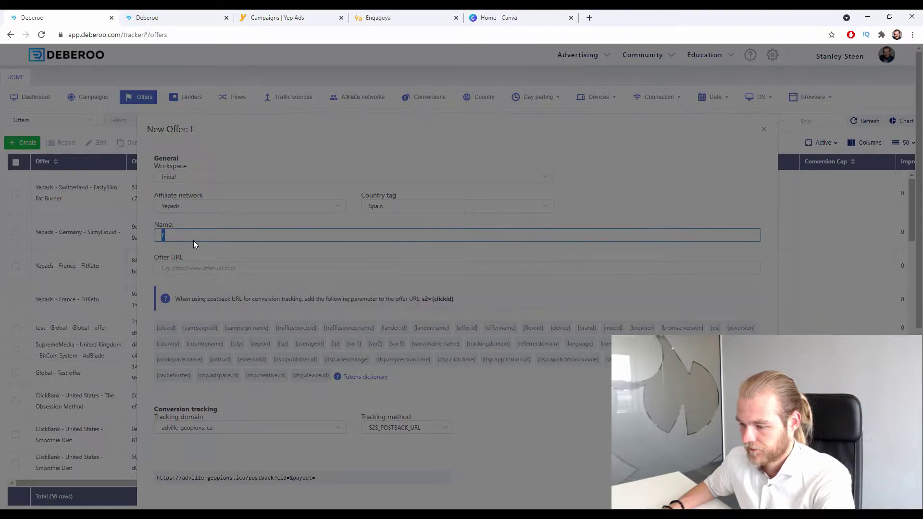
left_click_drag(193, 236, 160, 240)
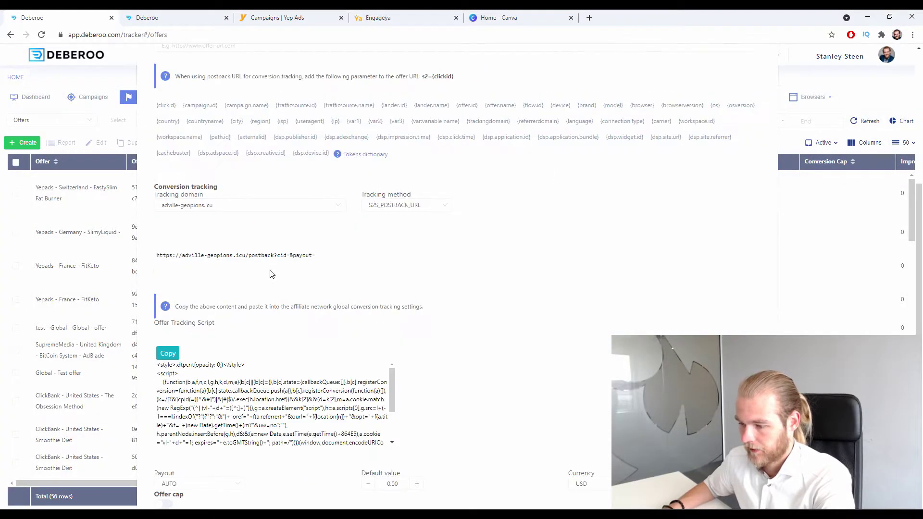
scroll(273, 269, "up", 10)
Copy the EchoBeat campaign link from Yep Ads and paste it as the offer URL in Deberoo's new offer form.
left_click(183, 266)
left_click(298, 18)
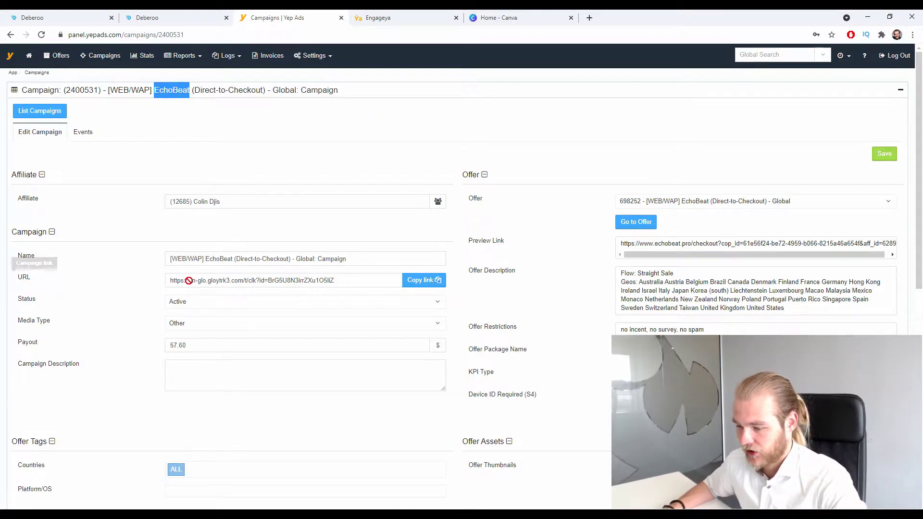
left_click(427, 282)
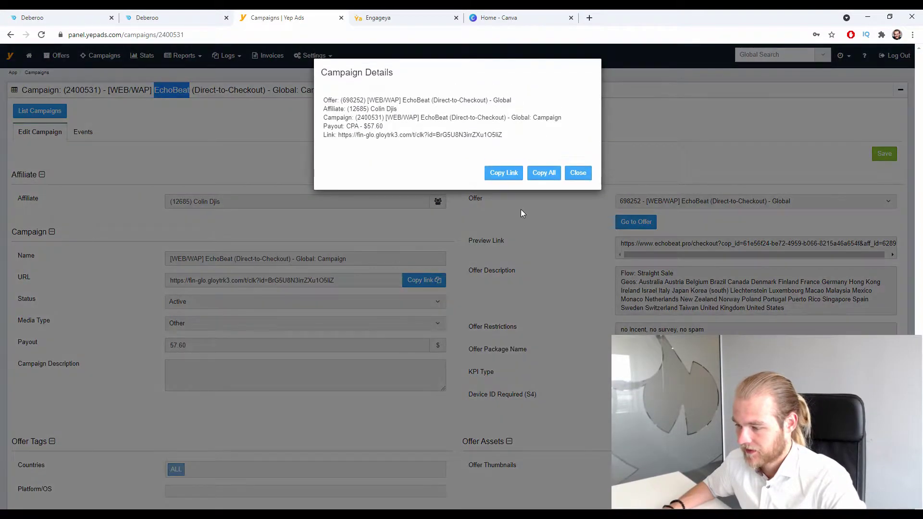
left_click(502, 174)
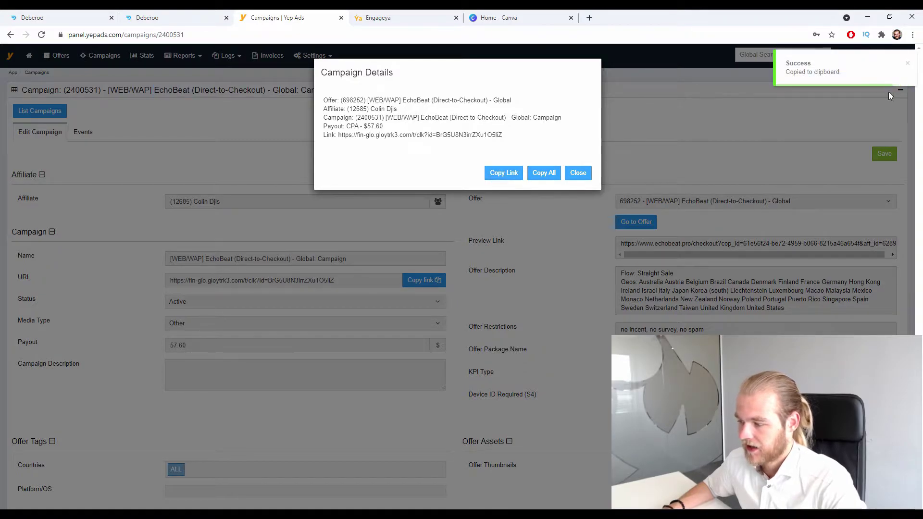
left_click(618, 154)
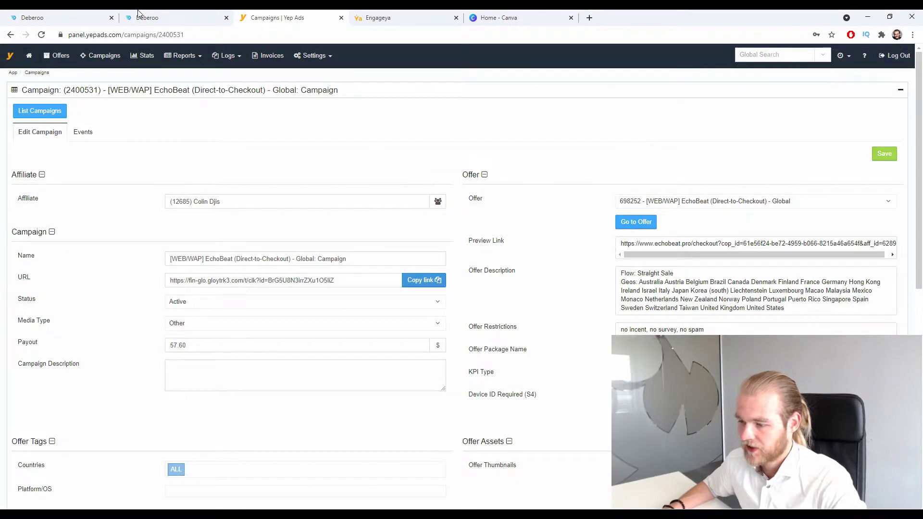
left_click(63, 18)
left_click(277, 269)
left_click(262, 268)
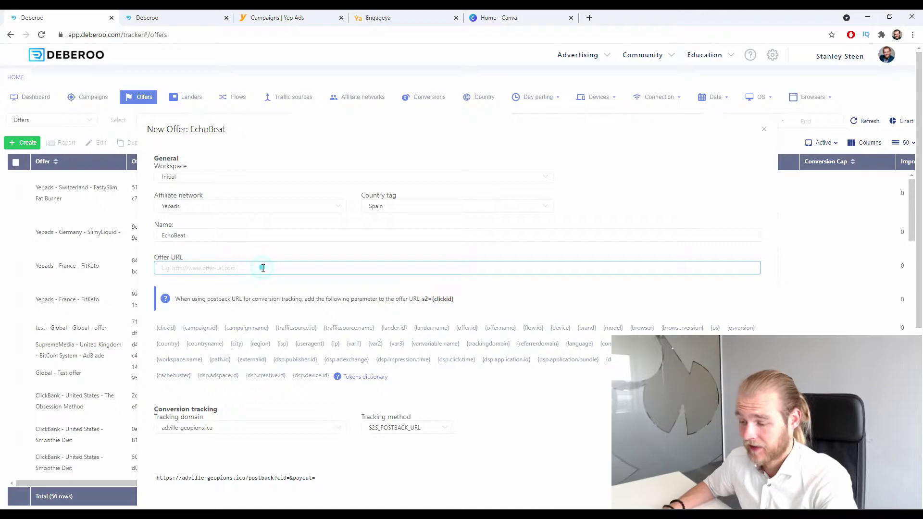
key("ctrl+v")
scroll(226, 175, "down", 5)
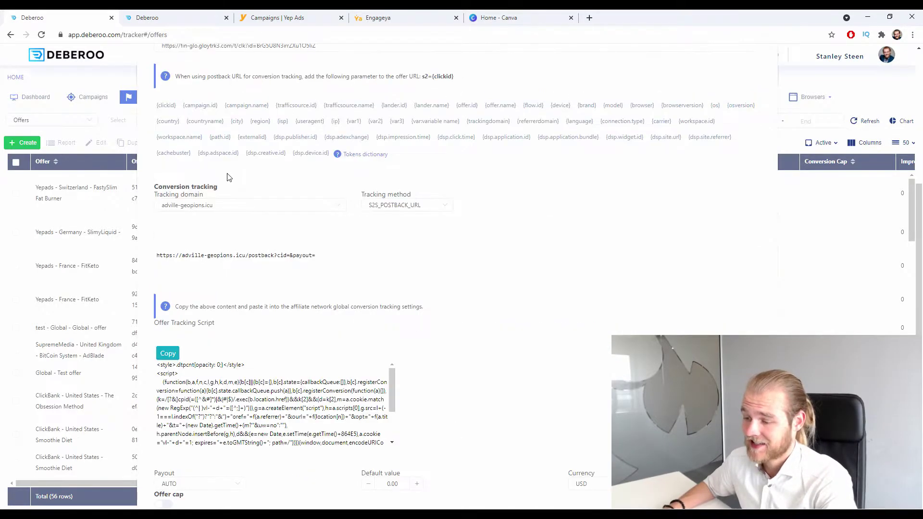
Append the postback parameter ?s2={clickid} to the end of the offer URL.
scroll(229, 178, "up", 4)
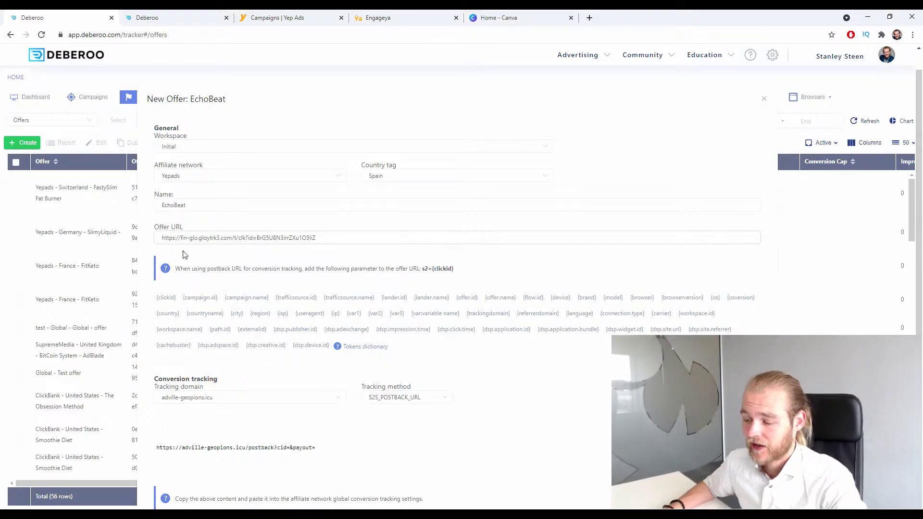
left_click_drag(176, 266, 417, 270)
left_click(454, 269)
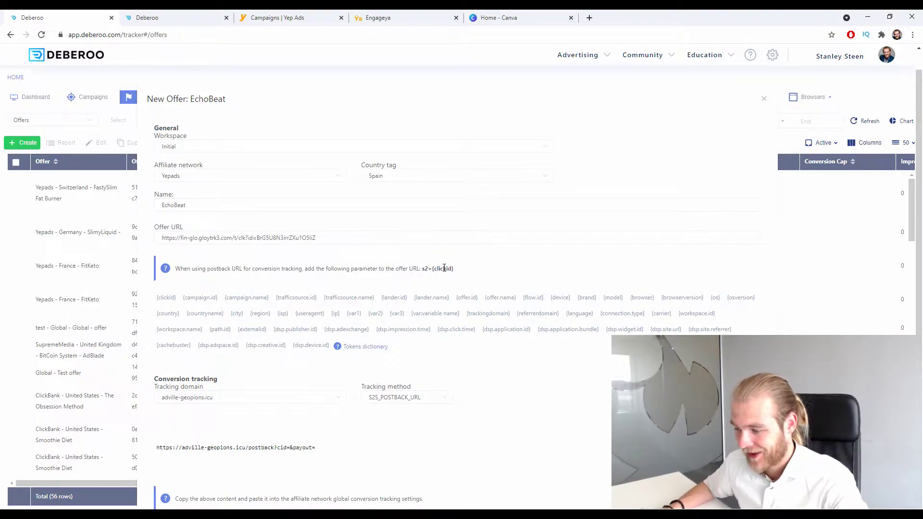
left_click_drag(455, 268, 421, 268)
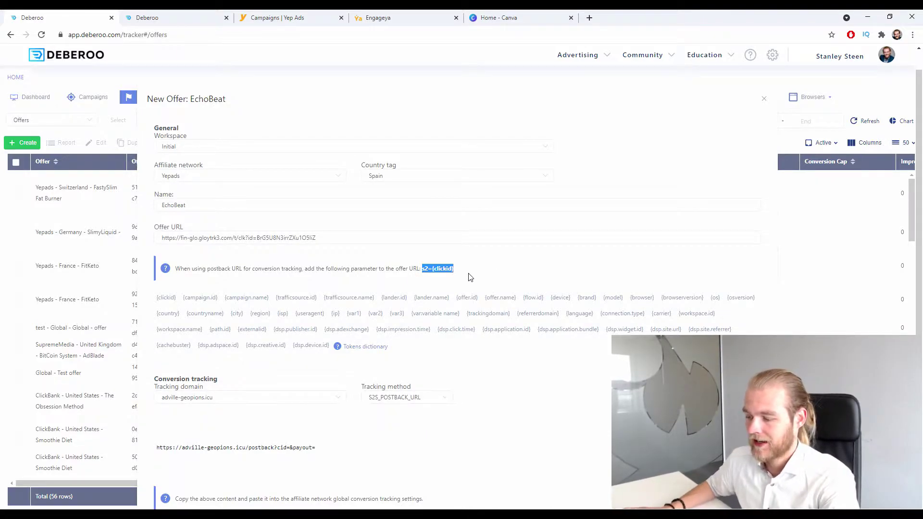
left_click(382, 239)
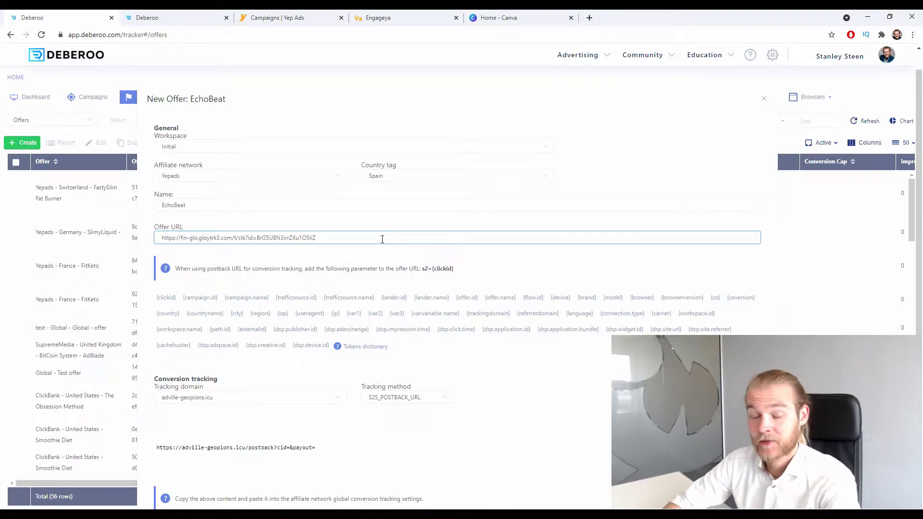
scroll(382, 241, "down", 4)
scroll(383, 244, "up", 3)
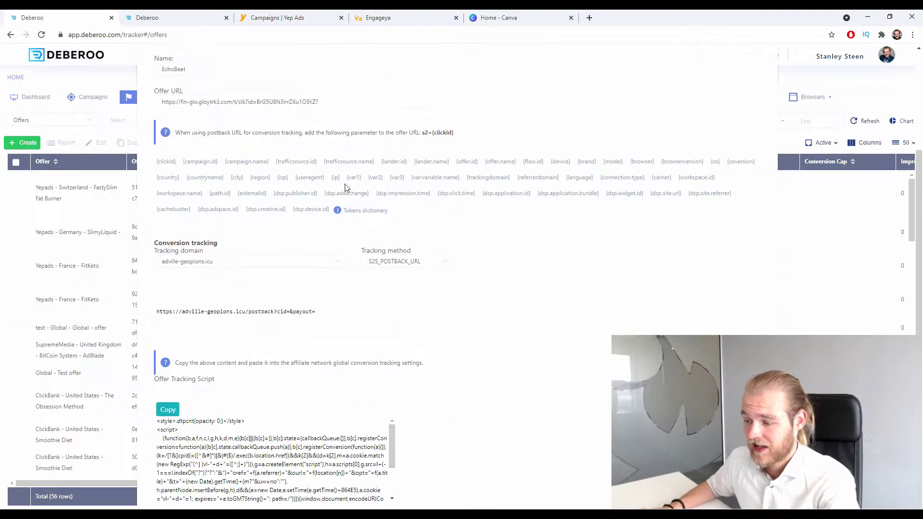
left_click(358, 192)
key("ctrl+v")
scroll(358, 190, "down", 2)
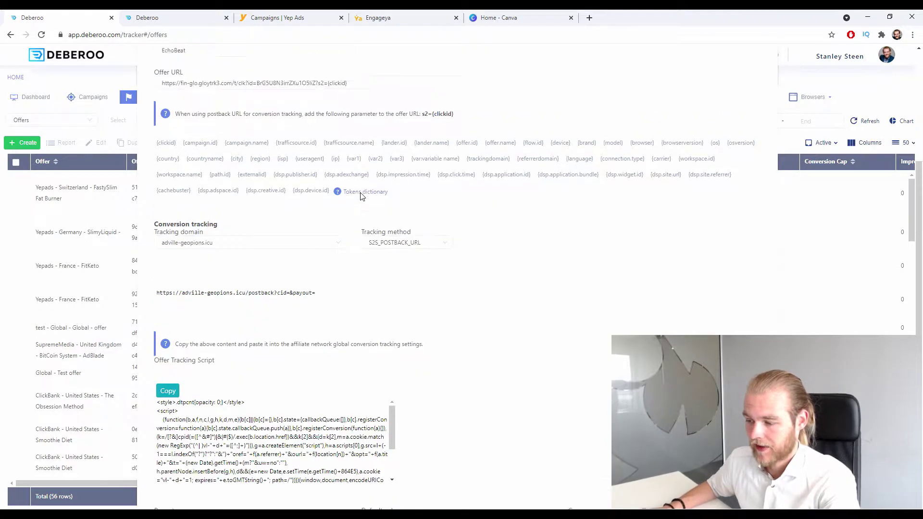
scroll(312, 233, "up", 3)
Save the new EchoBeat offer for Spain.
scroll(323, 237, "down", 2)
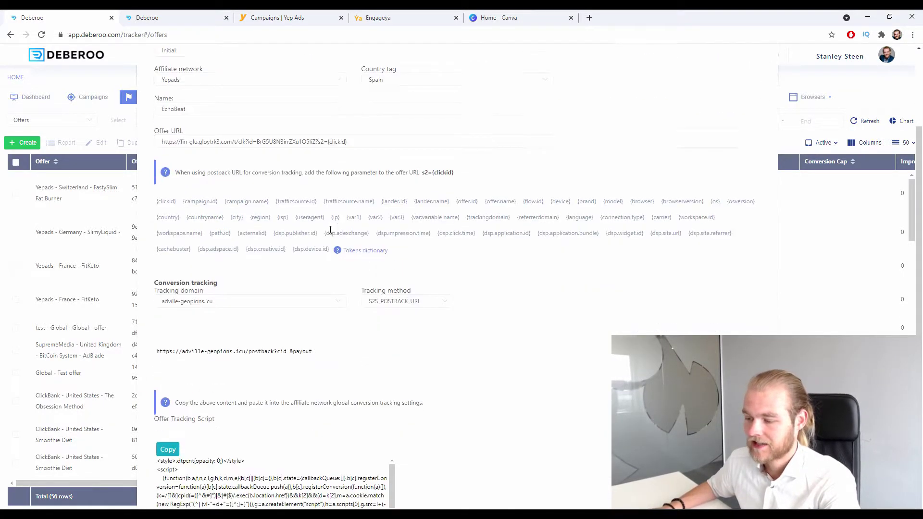
scroll(323, 194, "down", 4)
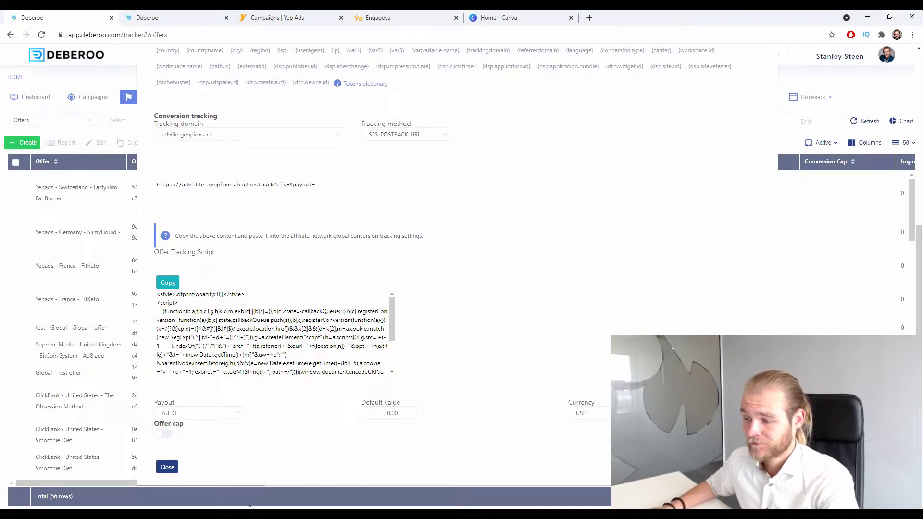
left_click(289, 504)
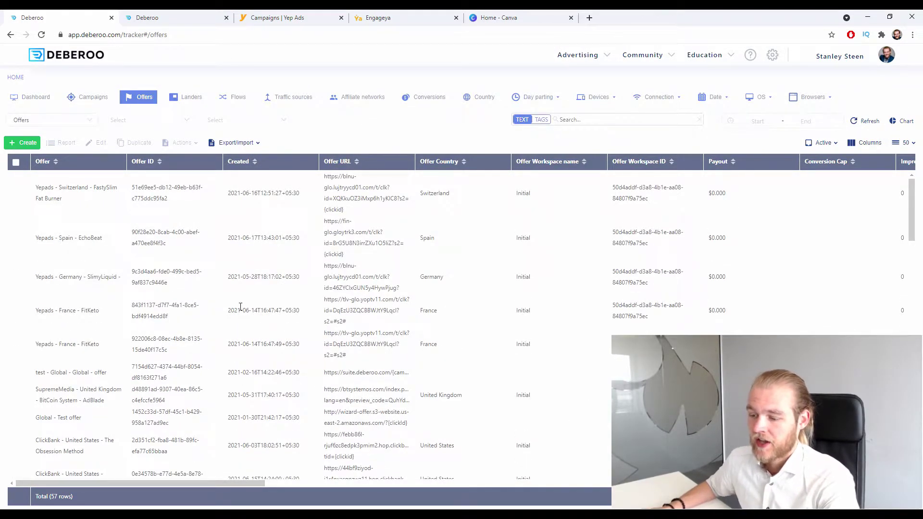
Open the tracker's list of landers, then switch to Deberoo's landing page builder and open its available templates.
left_click(187, 101)
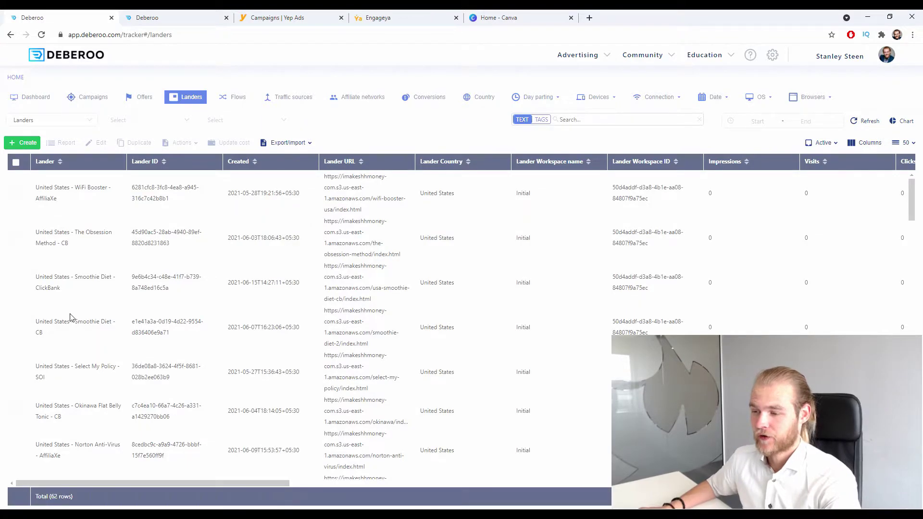
left_click(203, 15)
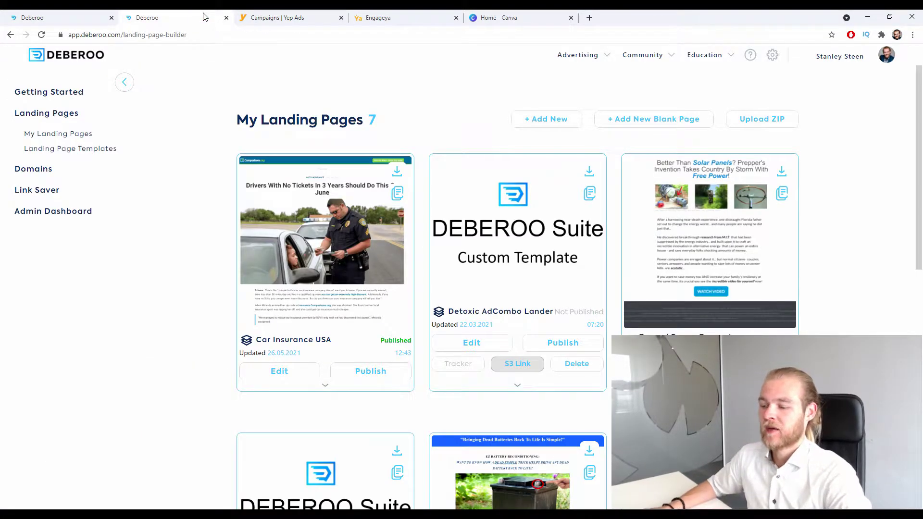
left_click(110, 150)
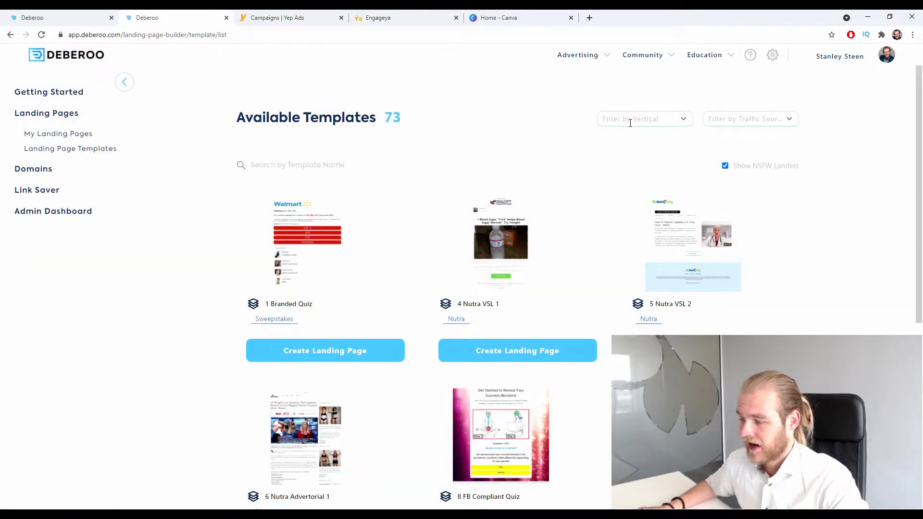
Filter the available landing page templates by the E-Commerce vertical.
left_click(745, 120)
left_click(650, 119)
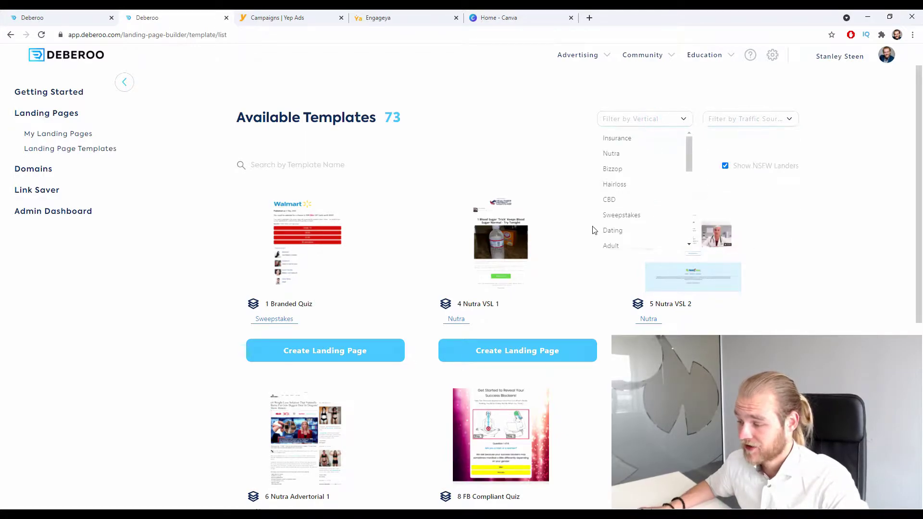
scroll(662, 166, "down", 4)
scroll(661, 172, "down", 2)
left_click(648, 161)
left_click(894, 192)
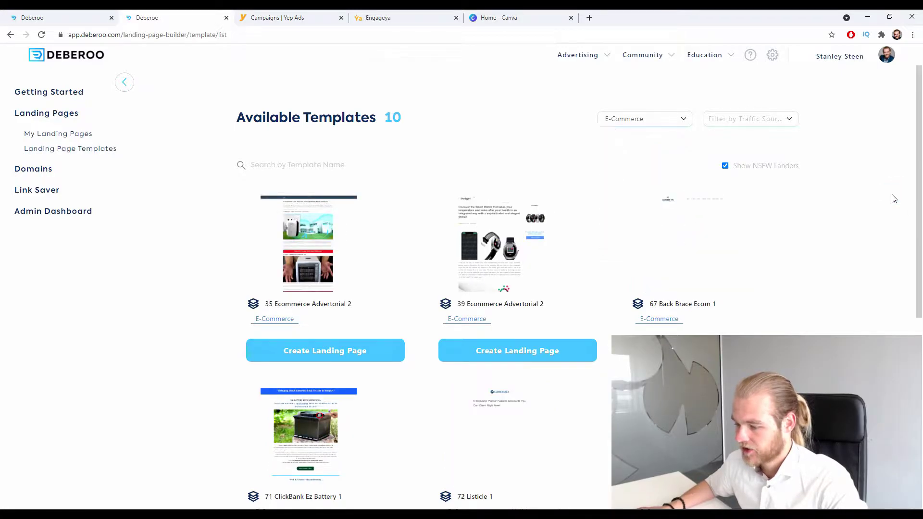
Create a landing page named Echobeat from the 86 Ecommerce Advertorial 7 template on the second page of results.
scroll(826, 159, "down", 7)
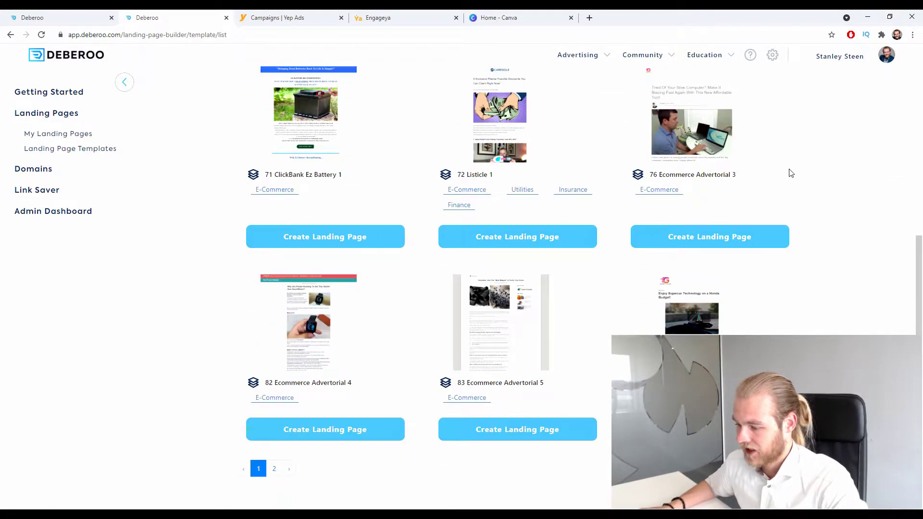
left_click(274, 473)
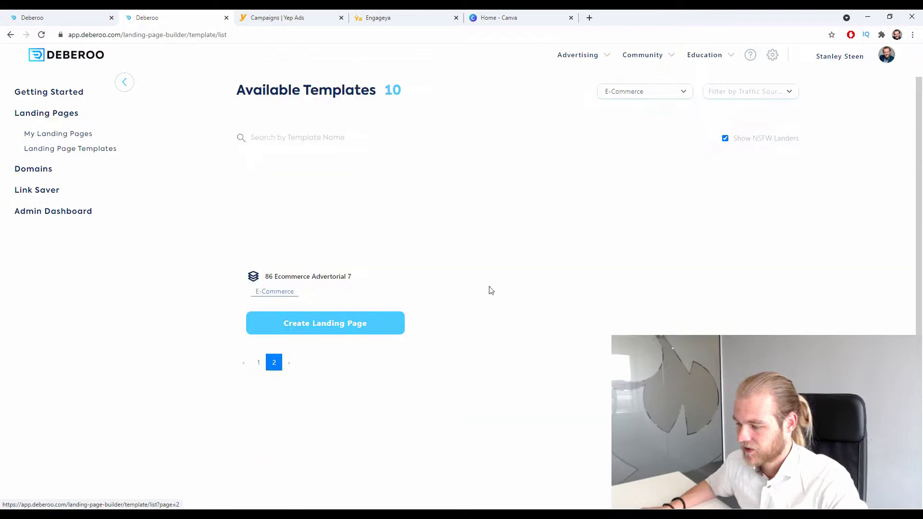
left_click(258, 362)
scroll(387, 325, "down", 6)
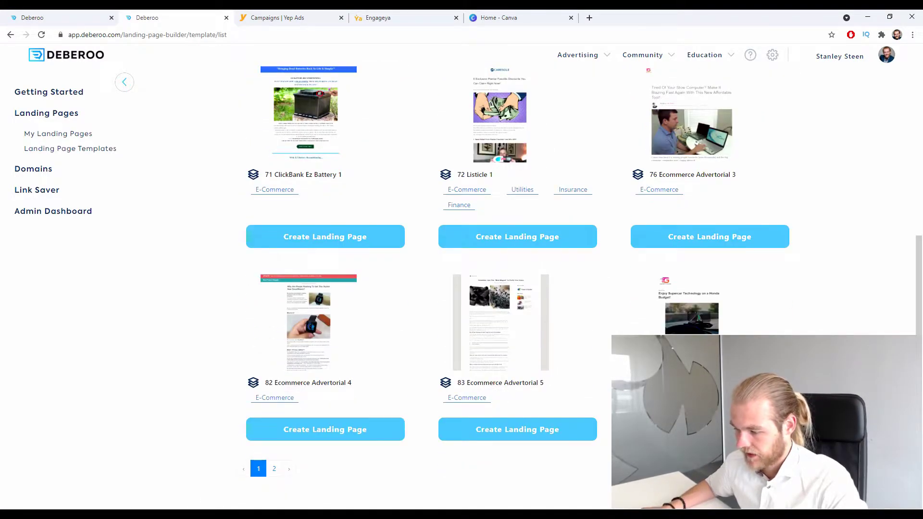
left_click(274, 468)
left_click(331, 321)
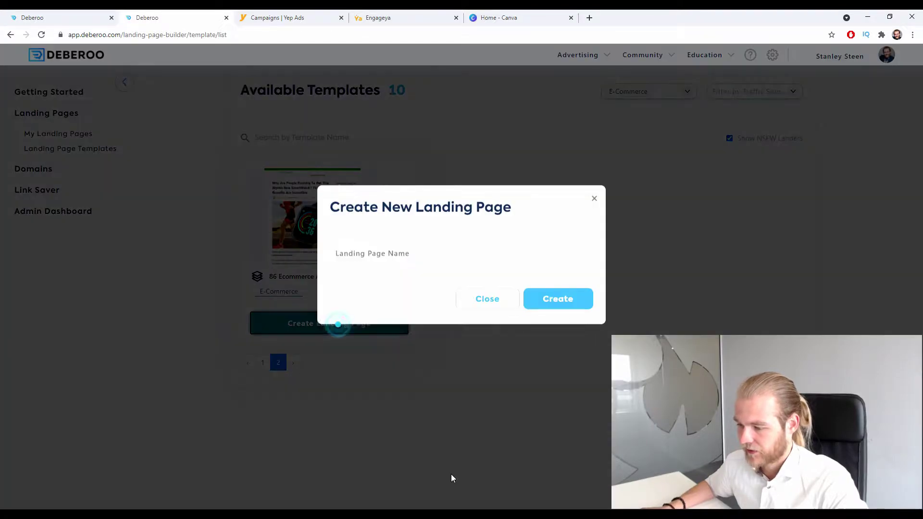
left_click(444, 273)
key("Down")
key("Return")
key("ctrl+a")
type("Echobeat")
left_click(561, 321)
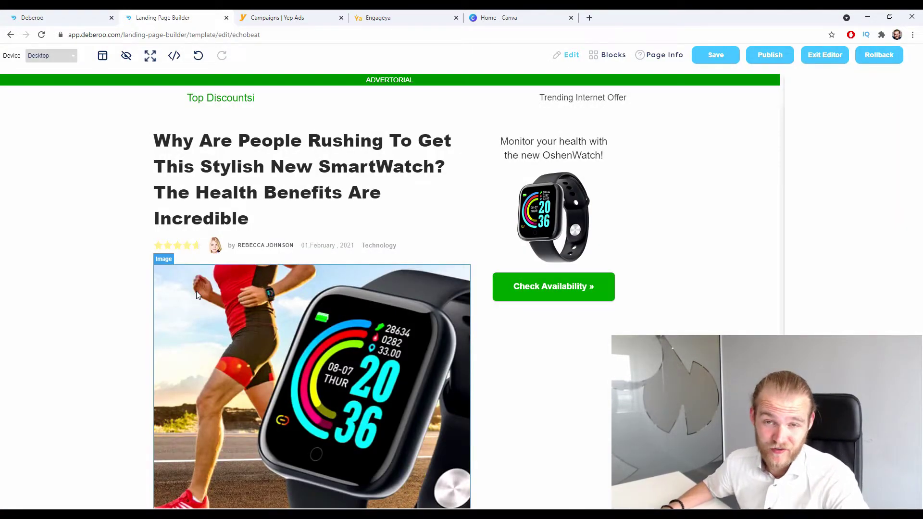
Examine the smartwatch advertorial from headline to customer reviews, including its text, images and feature list.
scroll(106, 221, "down", 20)
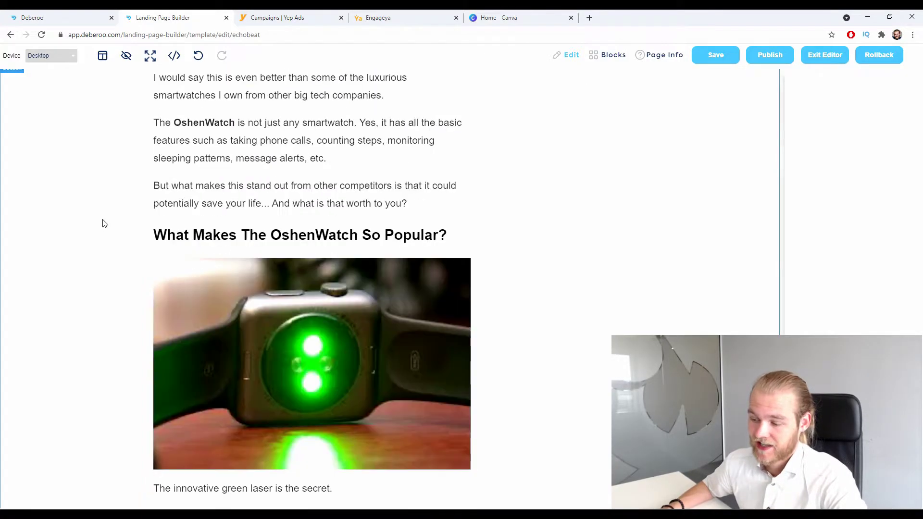
scroll(114, 222, "down", 15)
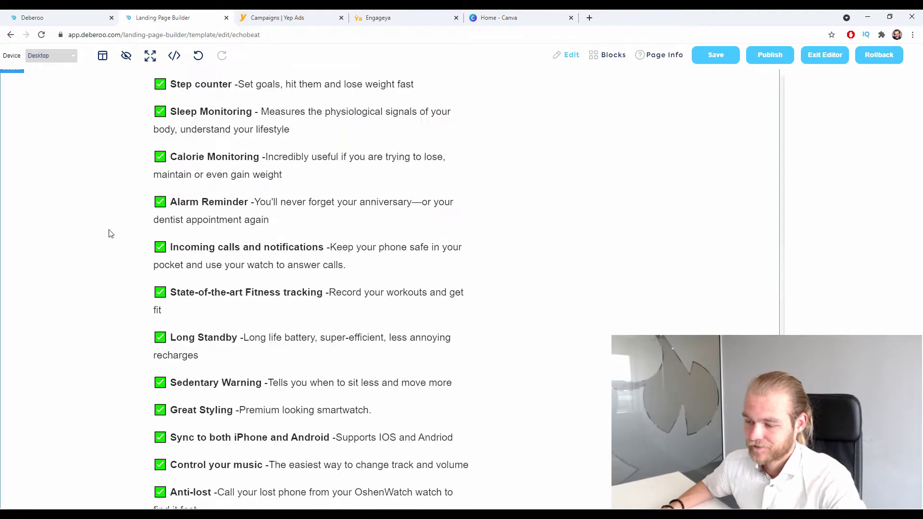
scroll(116, 219, "down", 6)
scroll(140, 214, "up", 10)
scroll(130, 207, "down", 18)
scroll(367, 228, "up", 5)
scroll(303, 212, "down", 17)
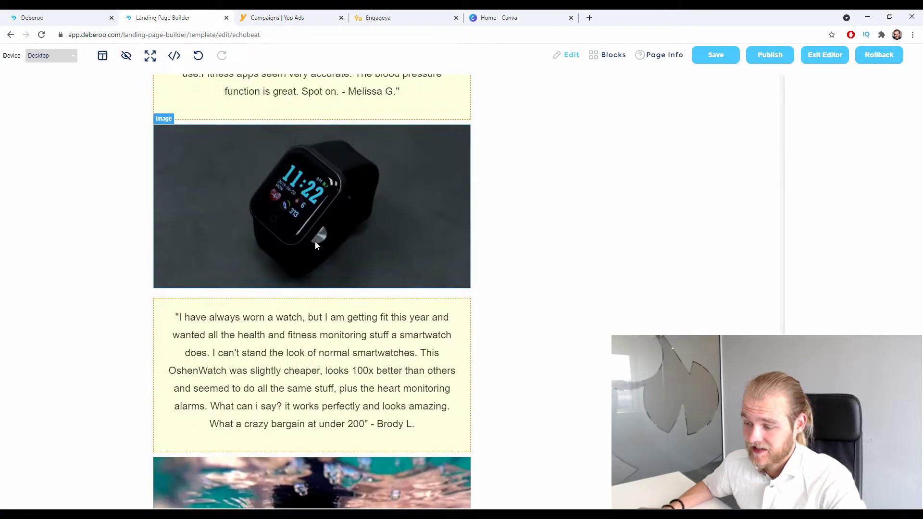
scroll(303, 212, "up", 4)
scroll(263, 210, "down", 10)
scroll(269, 204, "up", 19)
scroll(269, 204, "up", 20)
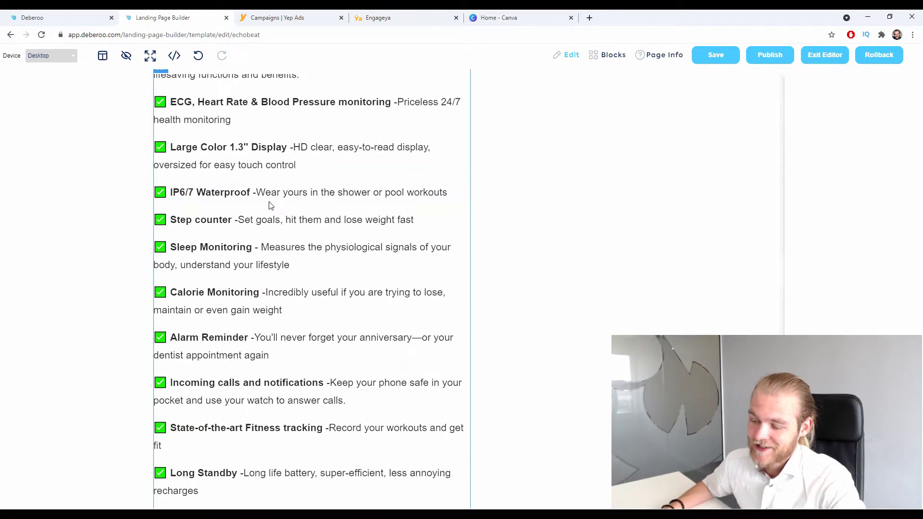
scroll(273, 209, "up", 20)
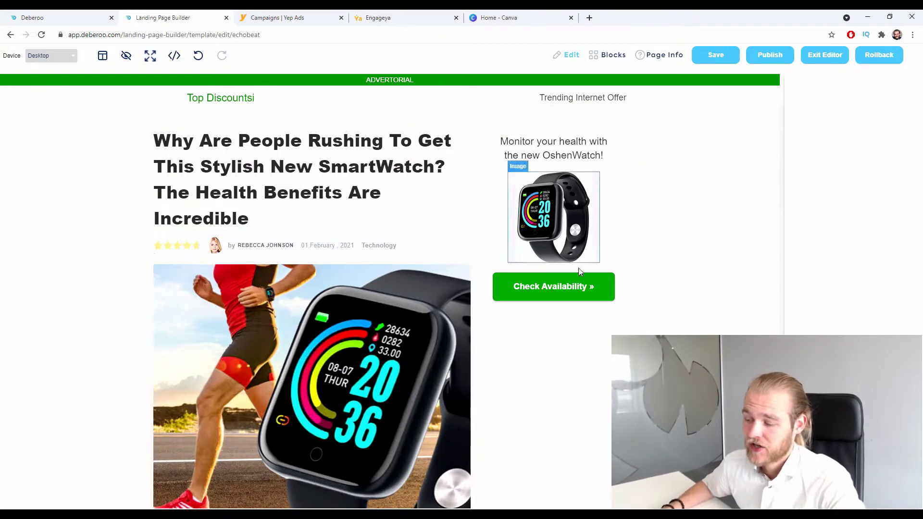
scroll(559, 162, "down", 3)
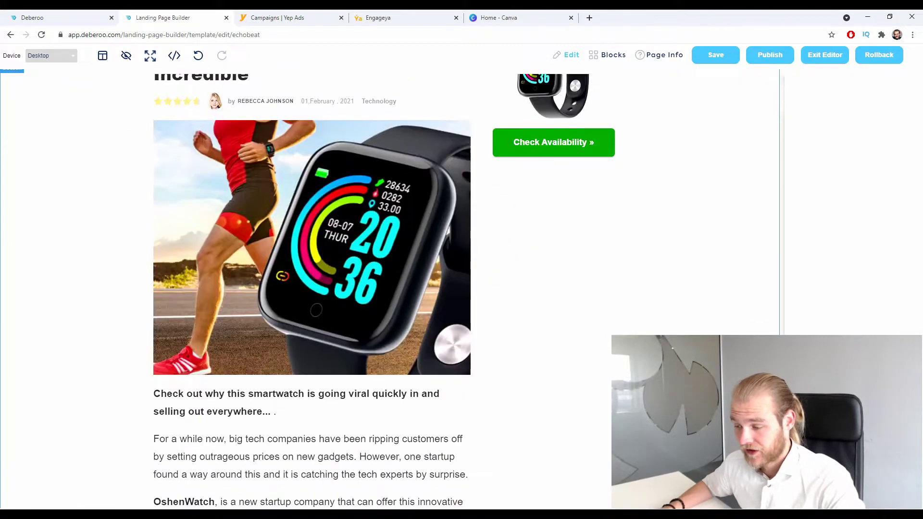
Review the OshenWatch advertorial's body copy, feature list, pricing and discount sections, and return to its headline.
scroll(559, 162, "up", 2)
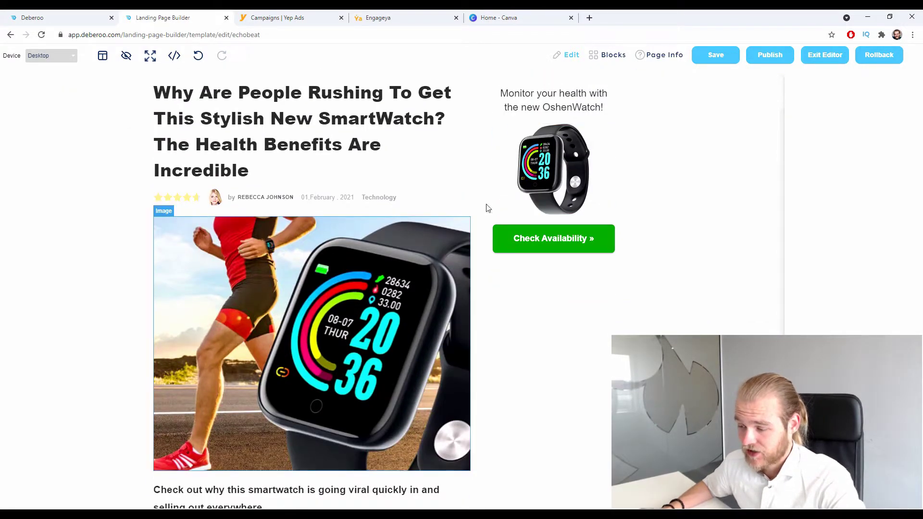
scroll(417, 207, "down", 8)
scroll(417, 207, "down", 20)
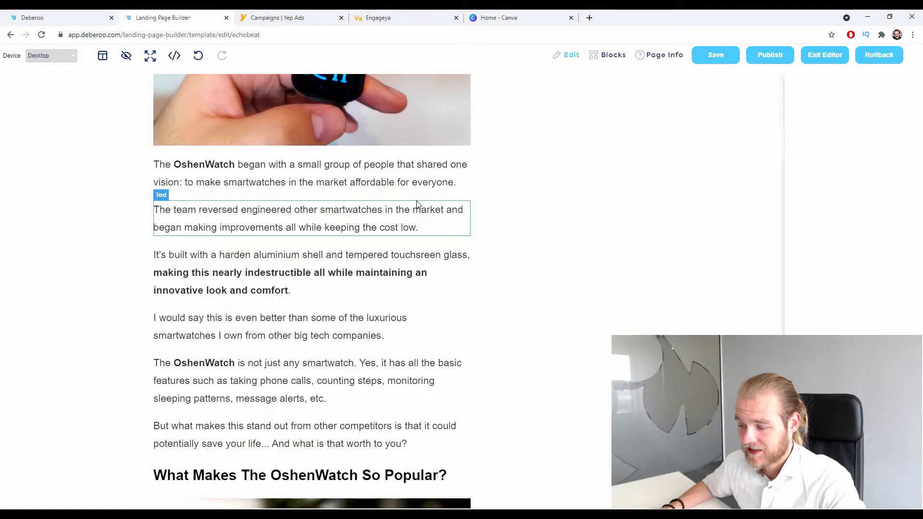
scroll(320, 140, "down", 20)
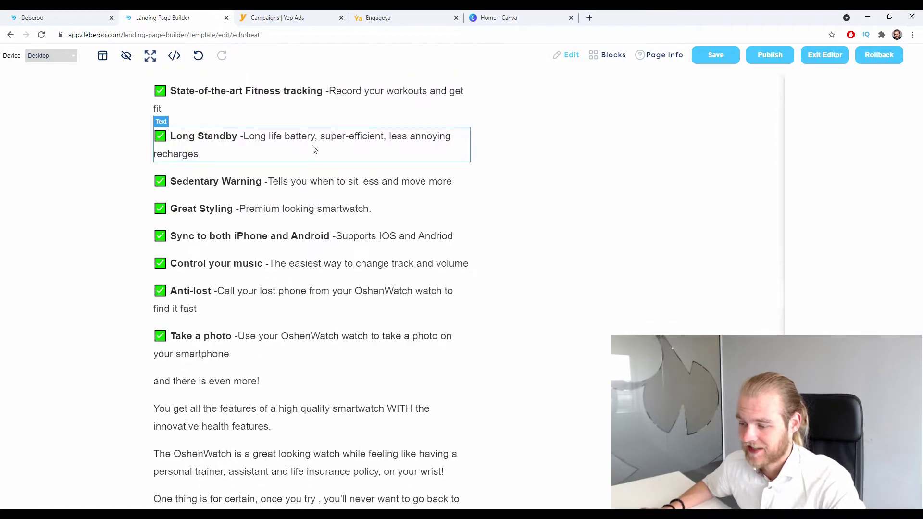
scroll(135, 244, "down", 20)
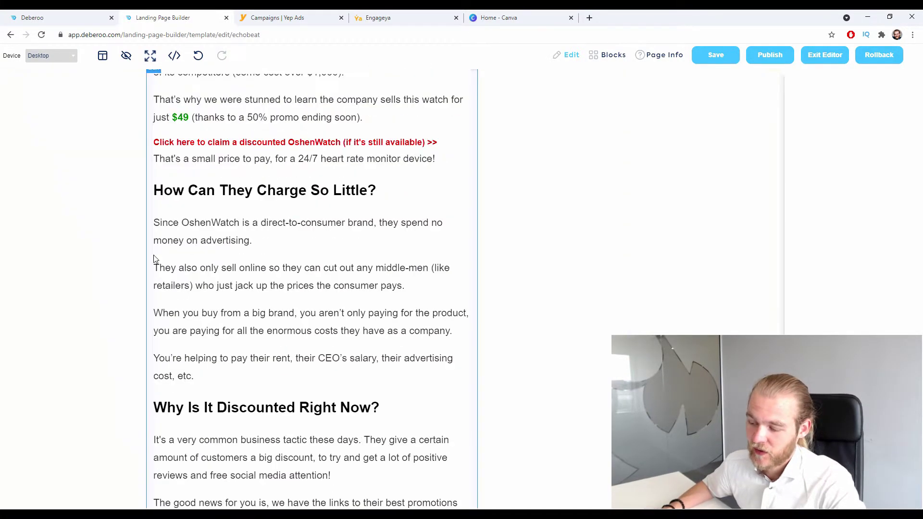
scroll(164, 245, "up", 20)
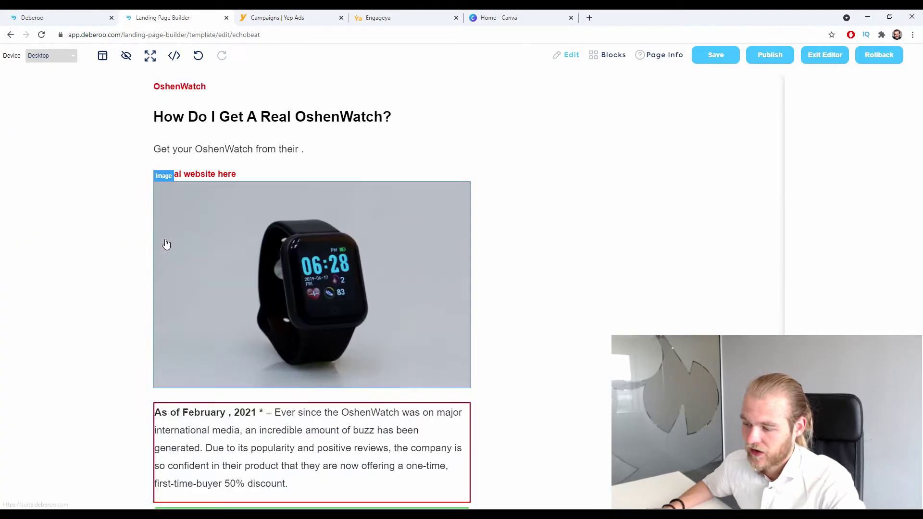
scroll(115, 256, "up", 20)
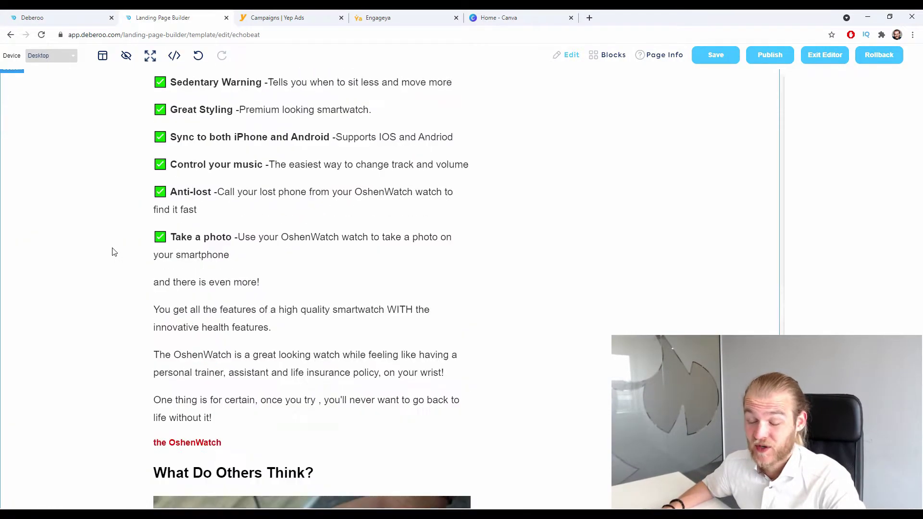
scroll(115, 249, "up", 20)
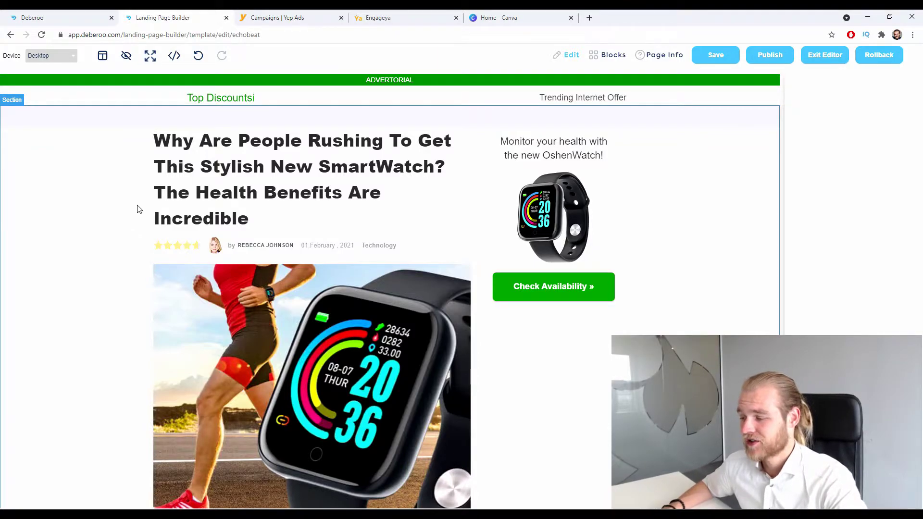
Open the landing page's page info, then copy the click URL from the tracker's tracking URL settings.
left_click(656, 57)
left_click_drag(879, 160, 823, 165)
left_click(808, 158)
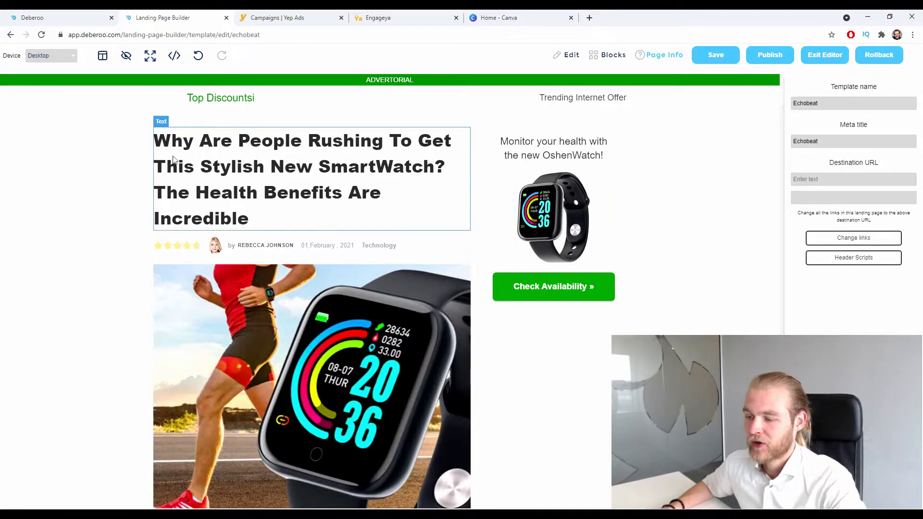
left_click(41, 18)
left_click(855, 63)
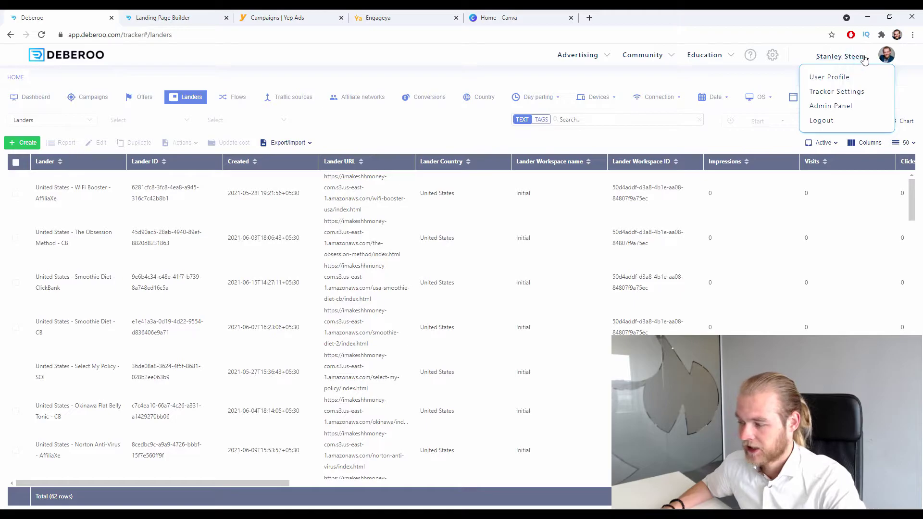
left_click(858, 96)
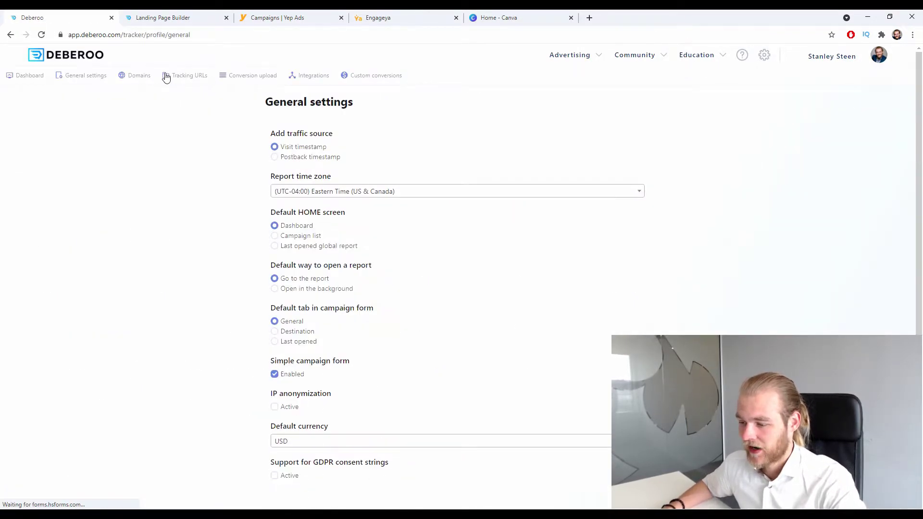
left_click(183, 82)
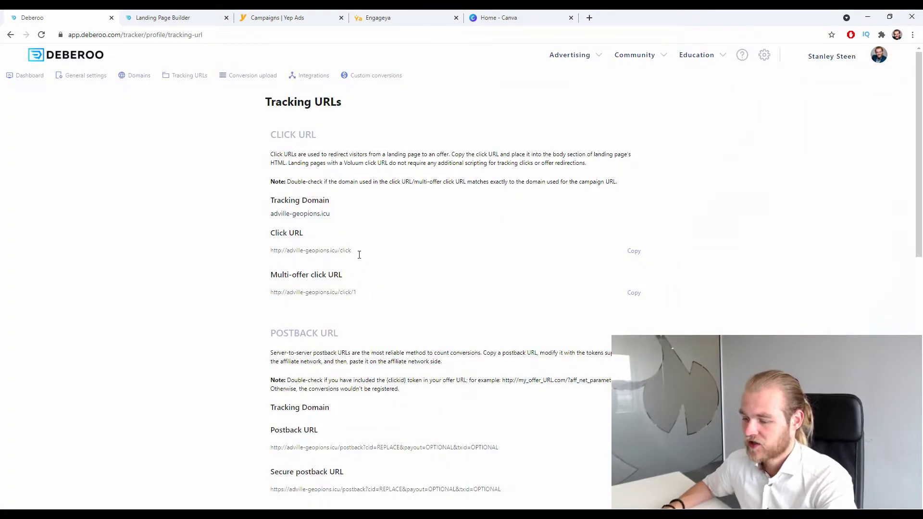
left_click_drag(359, 255, 259, 253)
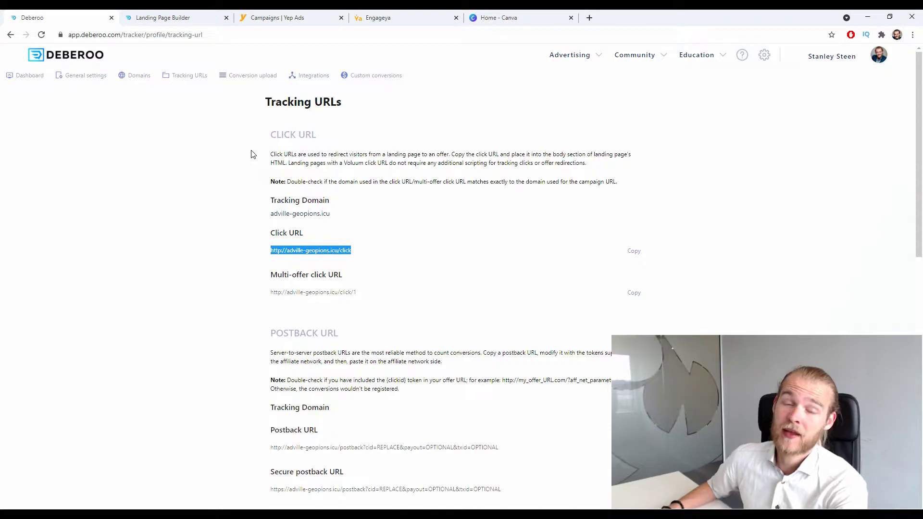
left_click(179, 14)
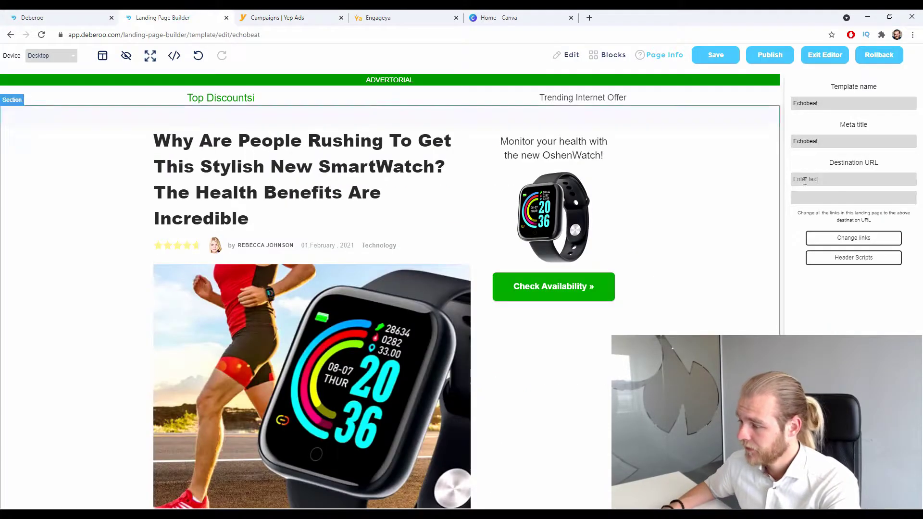
left_click(825, 178)
left_click(842, 216)
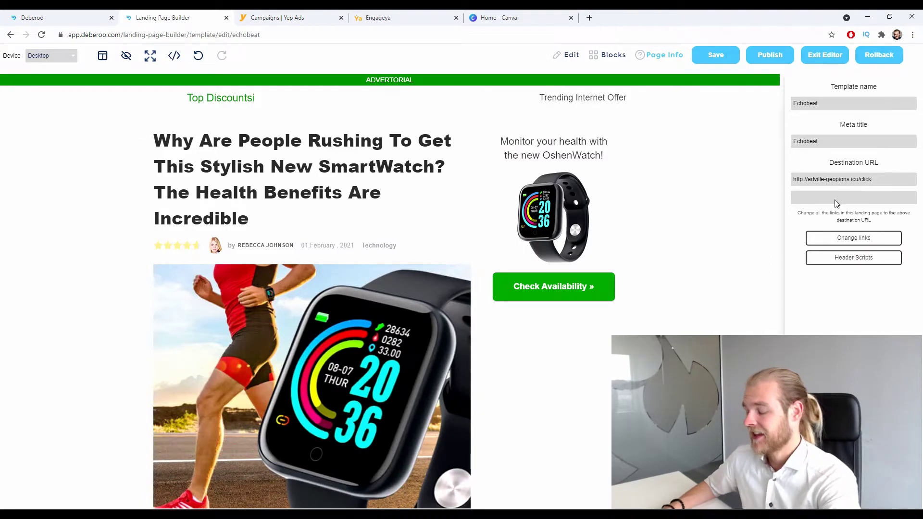
left_click(877, 237)
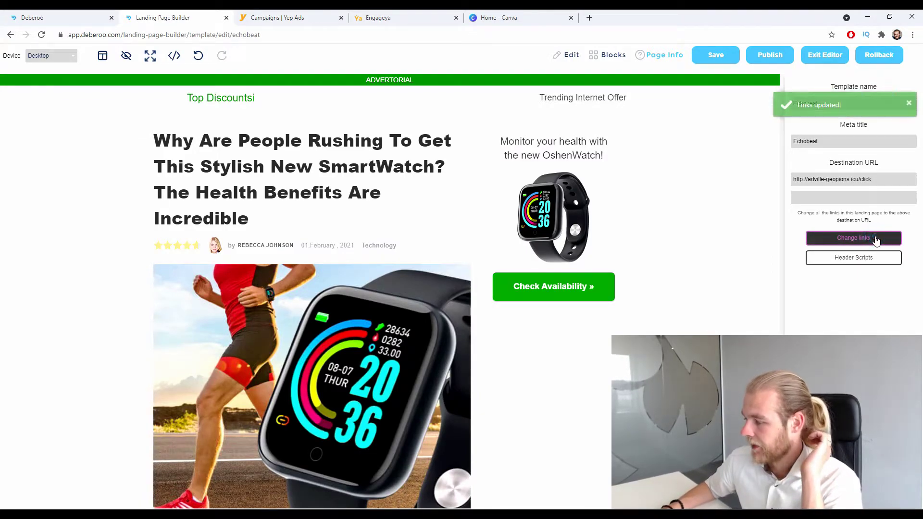
Publish the landing page to the imakeshhmoney-com domain and copy the published page's full URL.
left_click(769, 55)
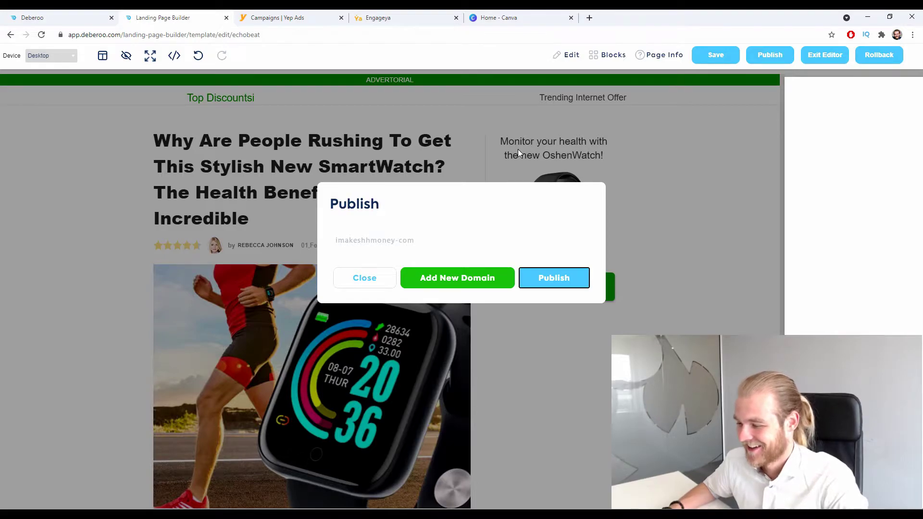
left_click(576, 283)
left_click(822, 107)
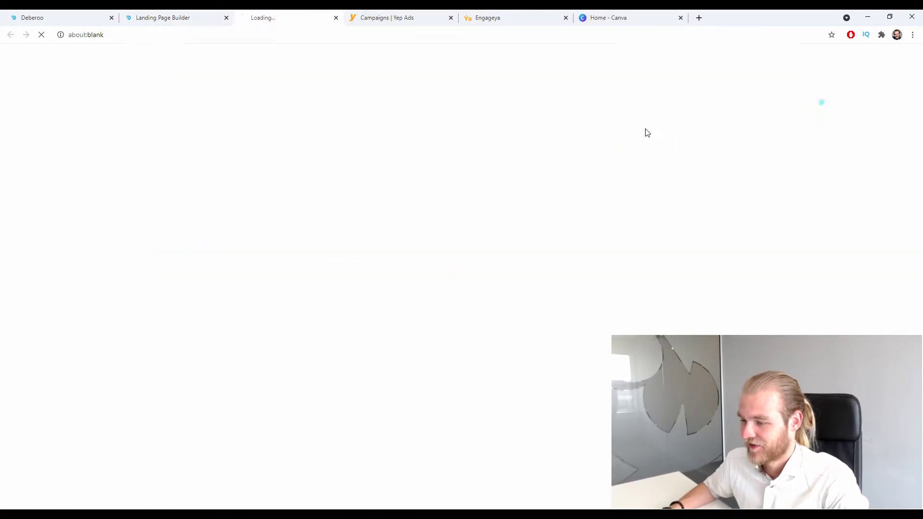
left_click(262, 37)
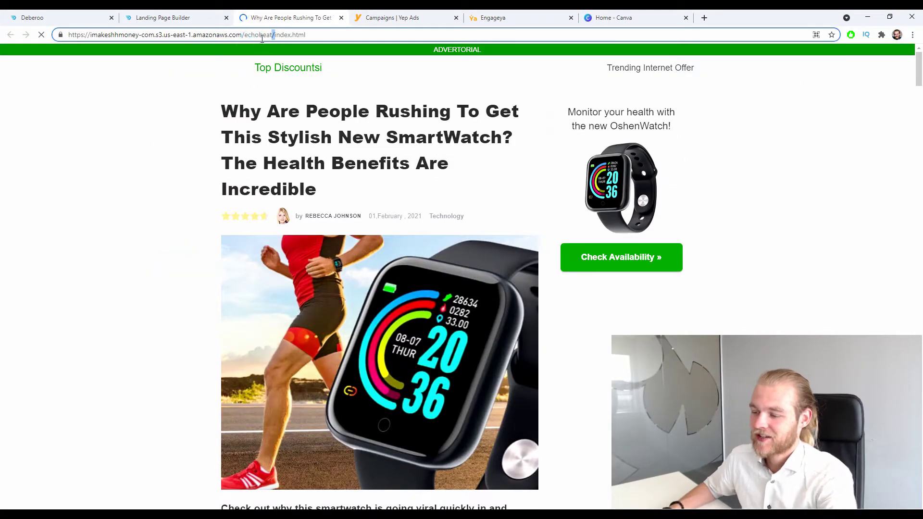
key("ctrl+a")
key("ctrl+c")
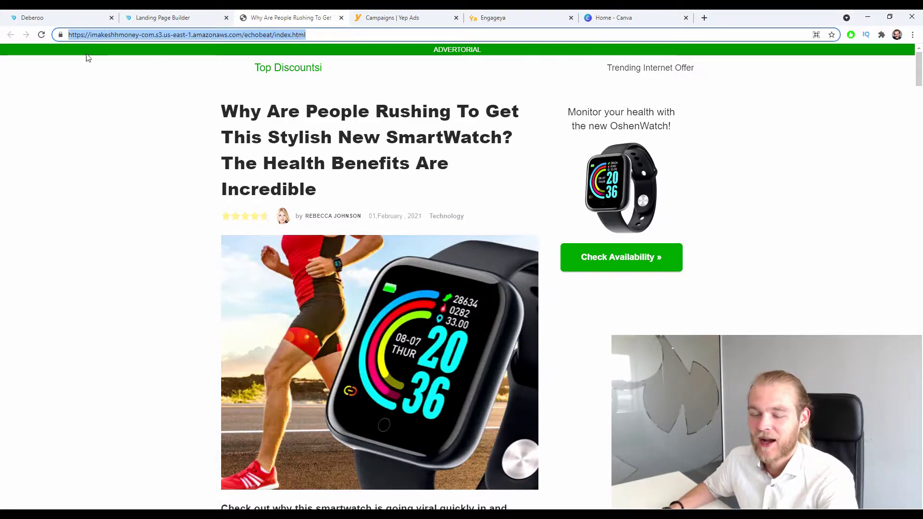
Return to the tracker's landers and start a new lander with Spain as its country tag.
left_click(102, 14)
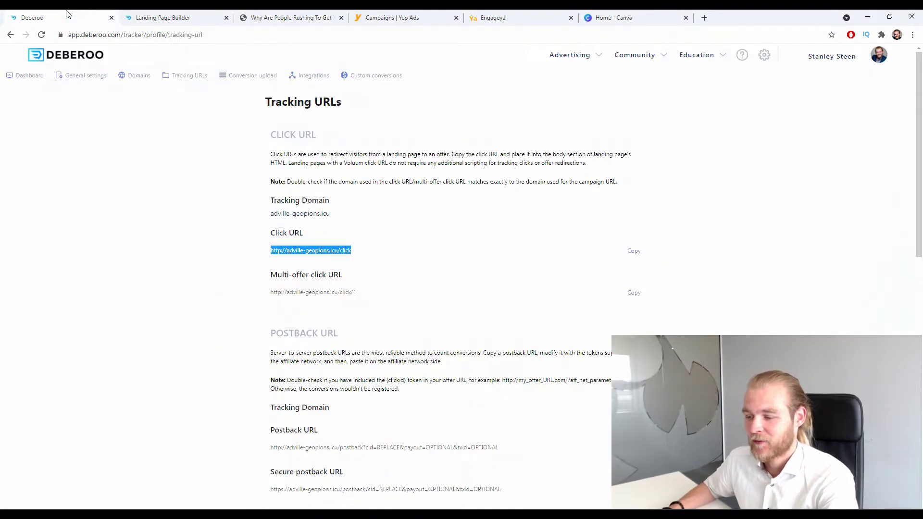
left_click(28, 77)
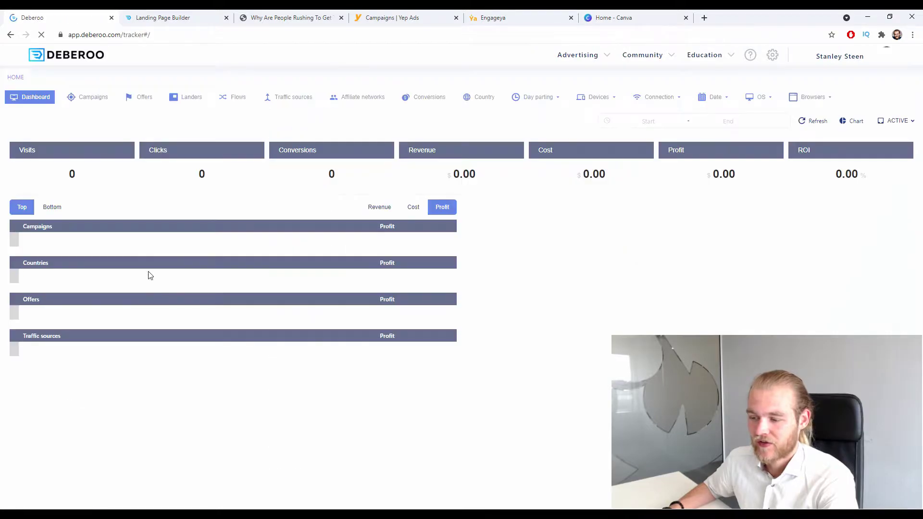
left_click(184, 98)
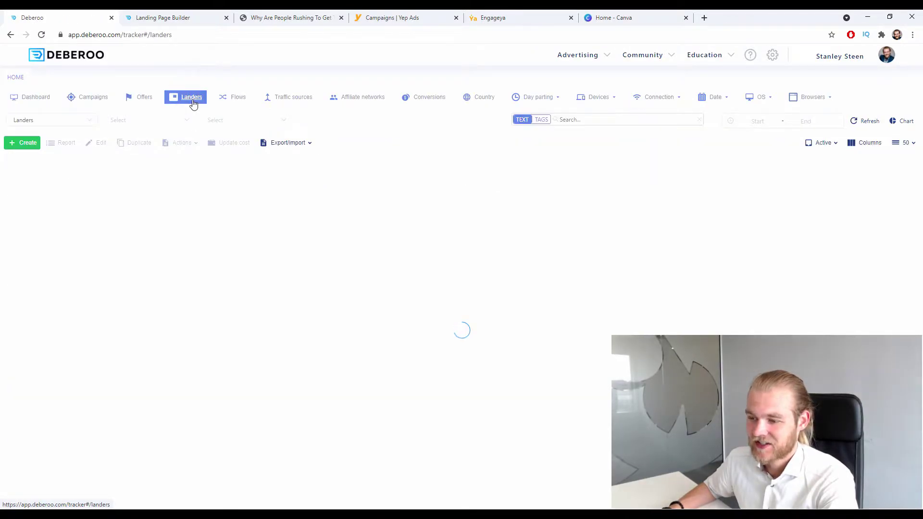
left_click(28, 143)
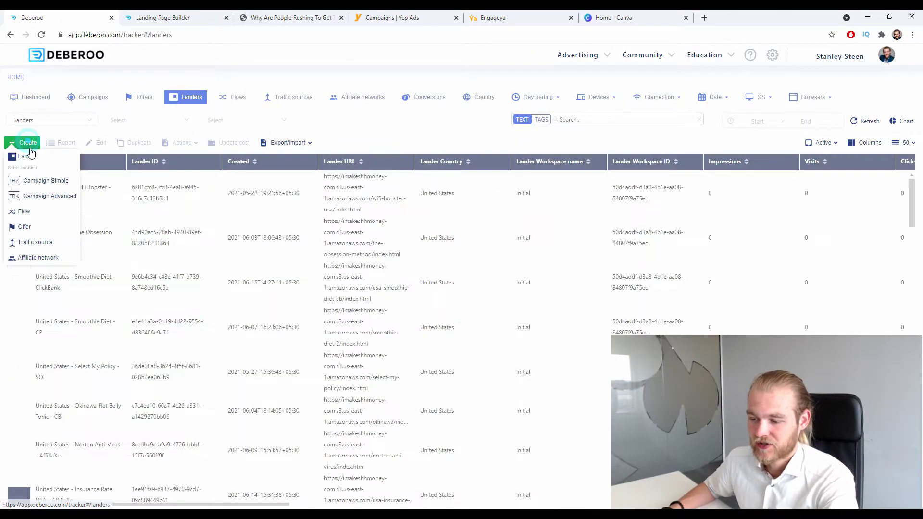
left_click(25, 155)
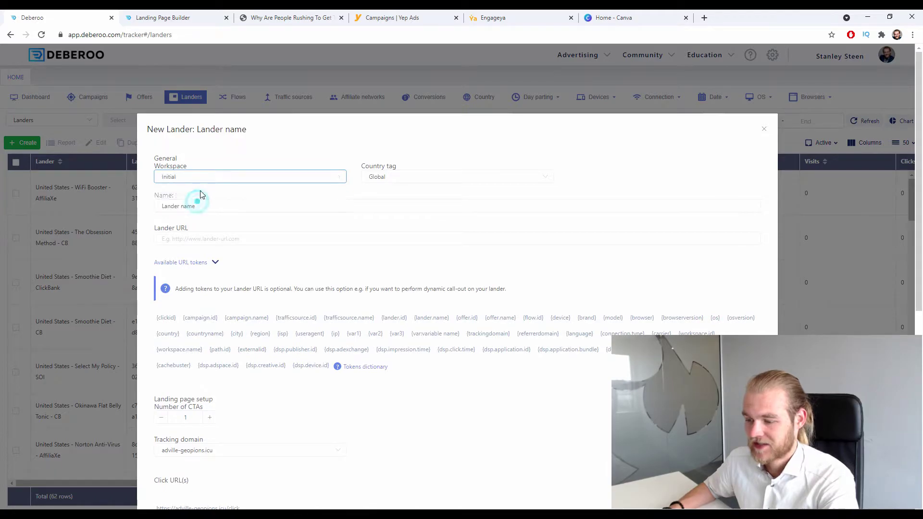
left_click(384, 181)
type("spa")
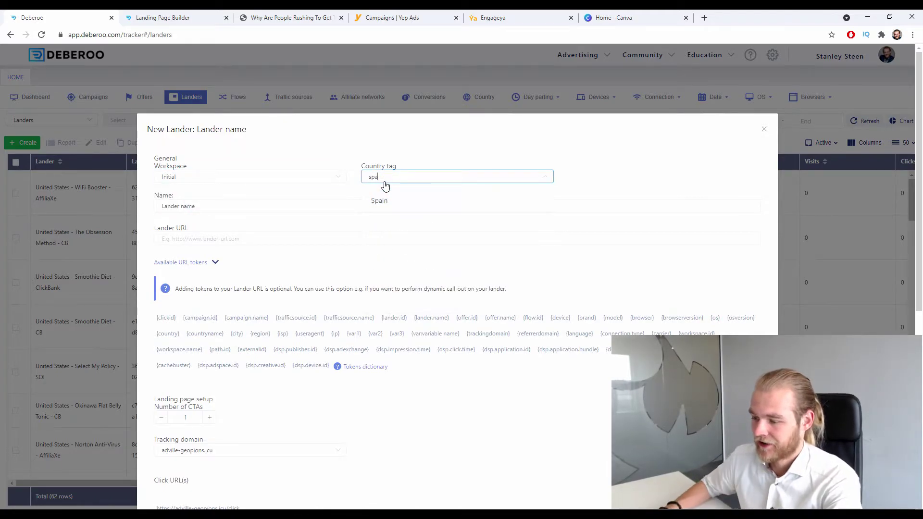
left_click(420, 200)
left_click_drag(249, 204, 164, 219)
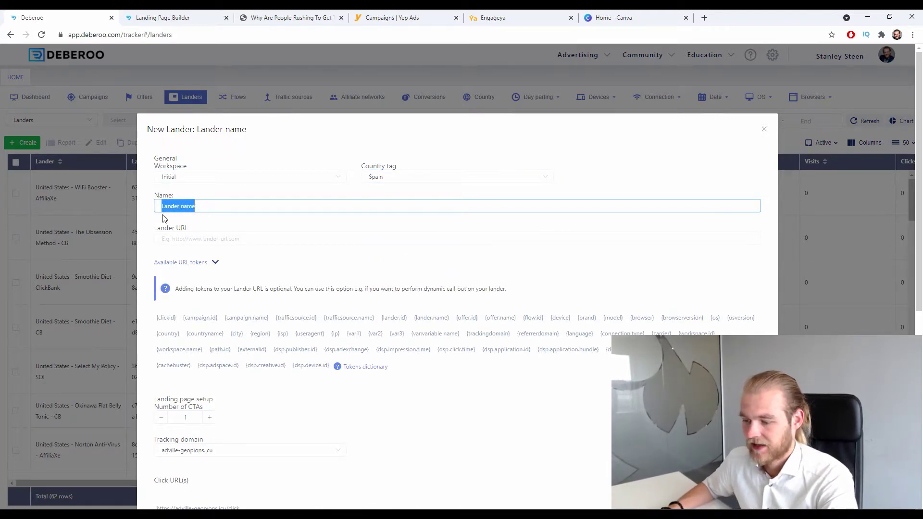
type("EchoBeat - Eng")
key("BackSpace")
key("BackSpace")
key("BackSpace")
type("YepAds")
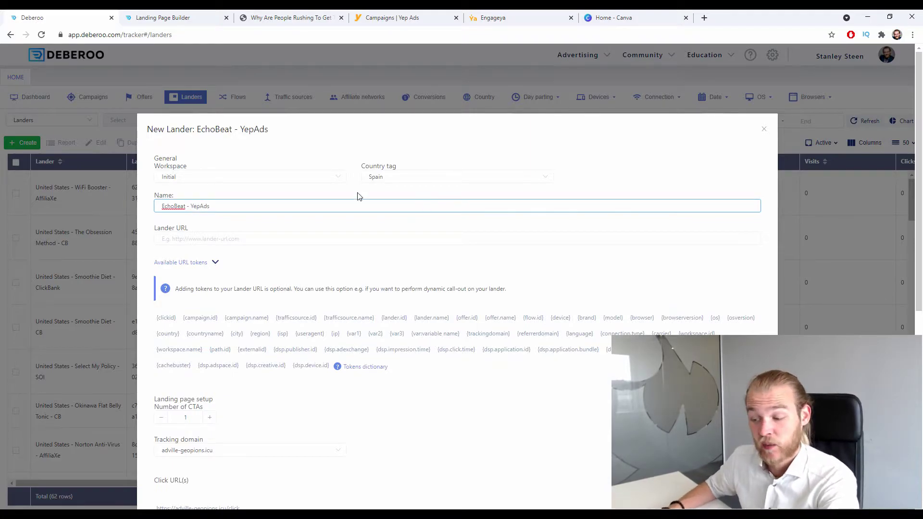
left_click(237, 237)
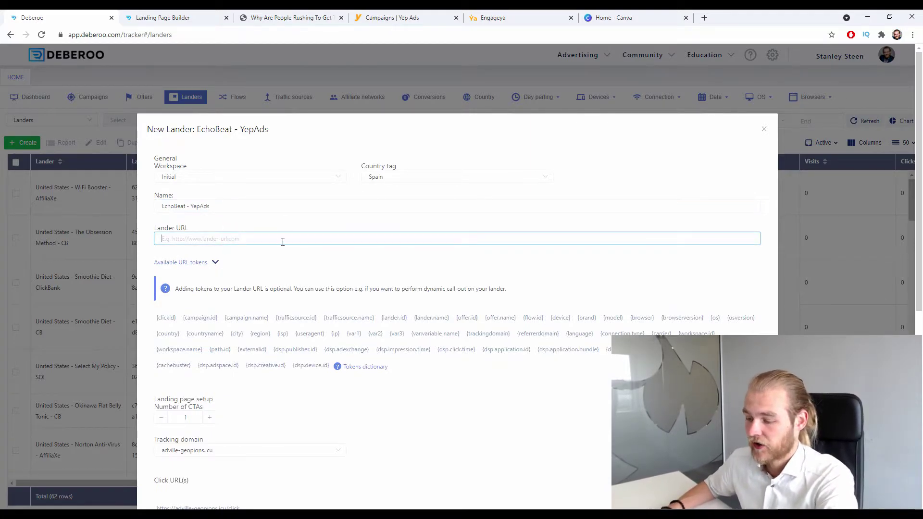
key("ctrl+v")
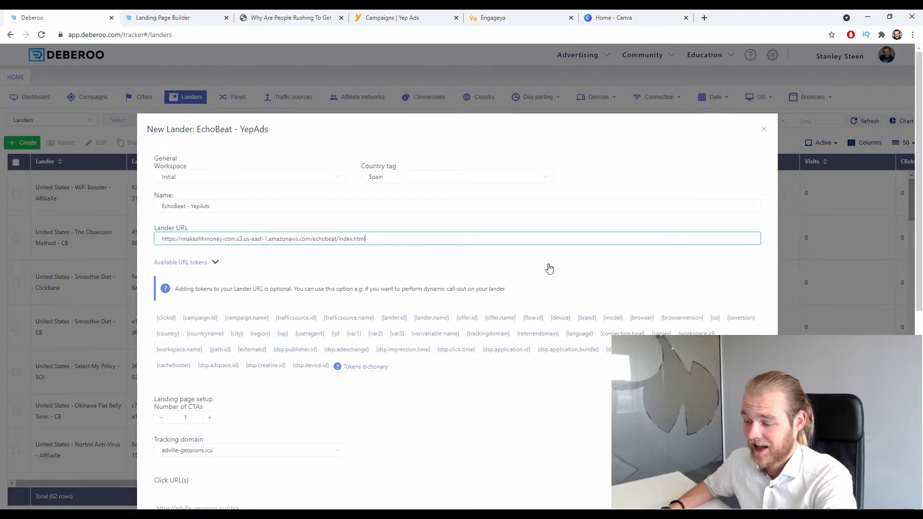
scroll(469, 271, "down", 7)
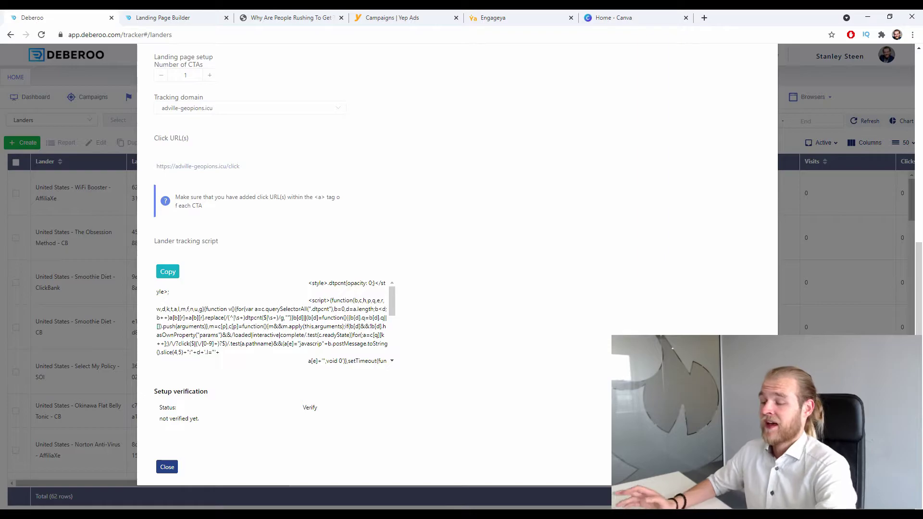
left_click(167, 467)
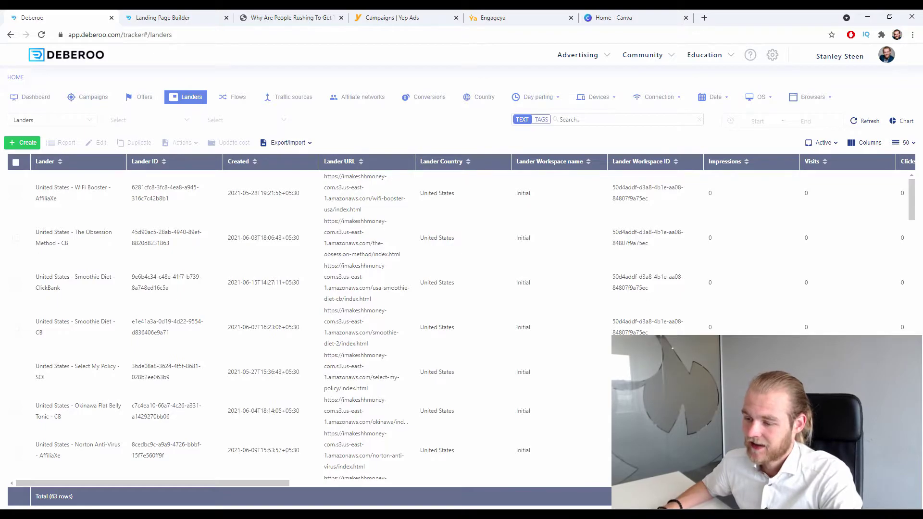
Start a new simple campaign in the tracker with Engageya as traffic source and Spain as country tag.
left_click(92, 97)
left_click(22, 143)
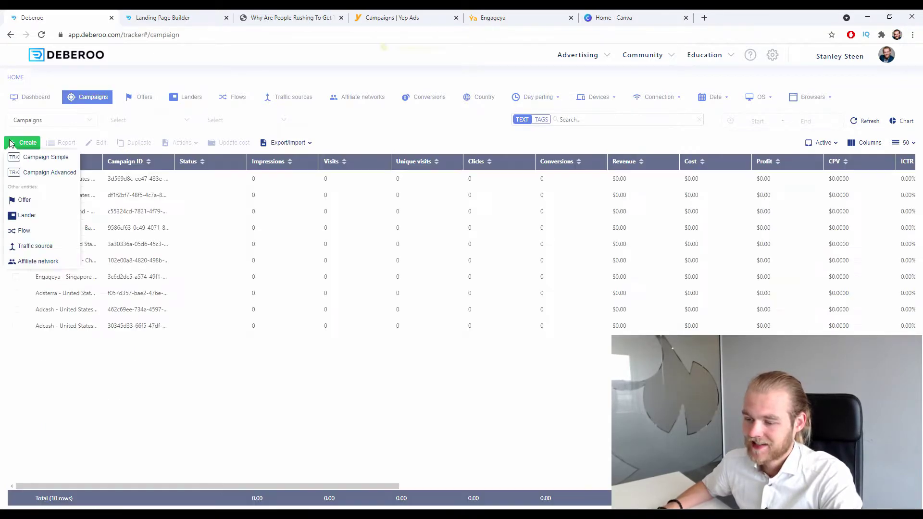
left_click(32, 160)
left_click(233, 204)
left_click(226, 231)
left_click(208, 236)
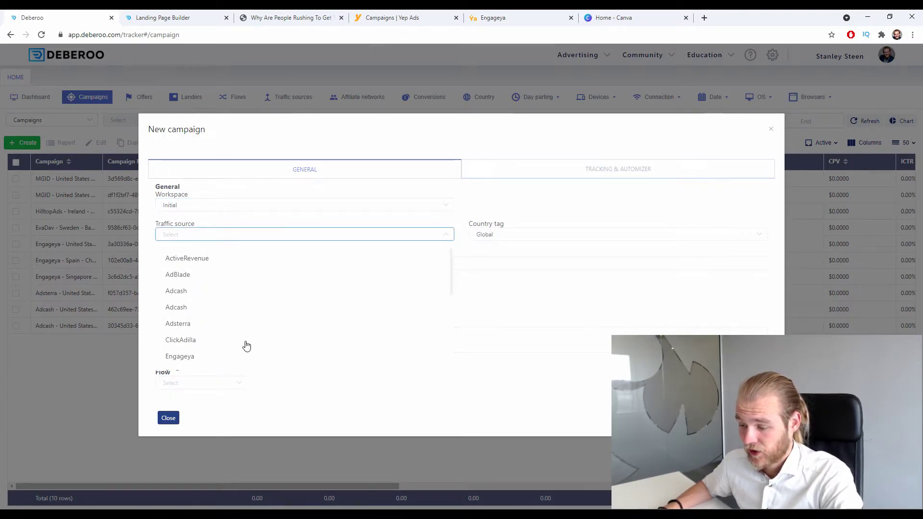
left_click(229, 357)
left_click(534, 242)
type("spa")
left_click(534, 268)
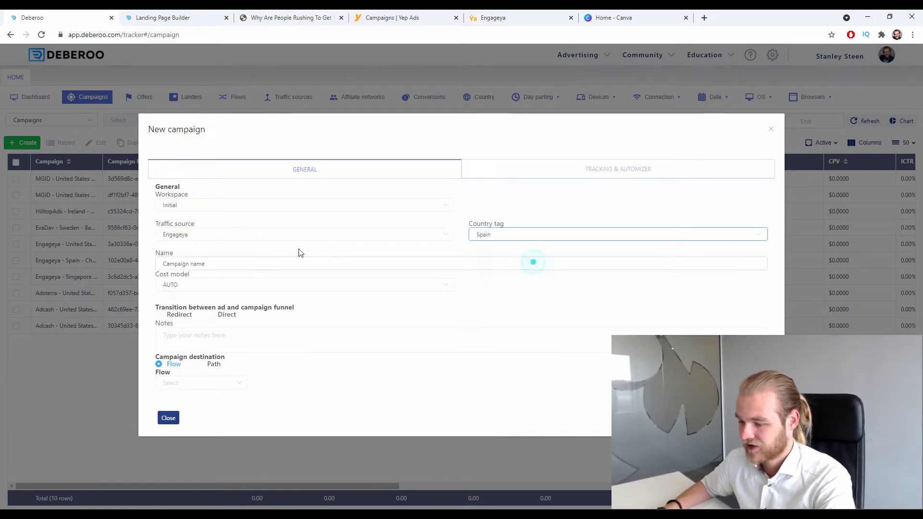
Name the new tracker campaign EchoBeats - YepAds.
left_click(199, 264)
left_click(166, 269)
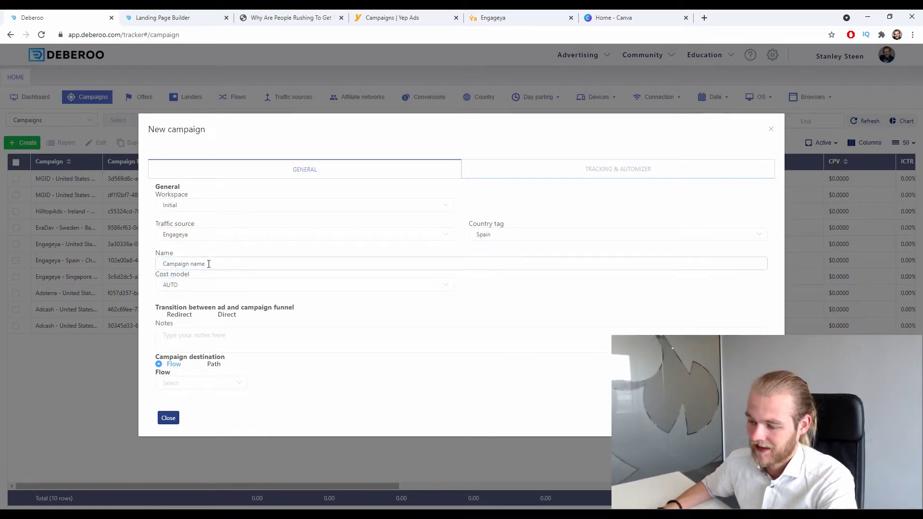
triple_click(293, 267)
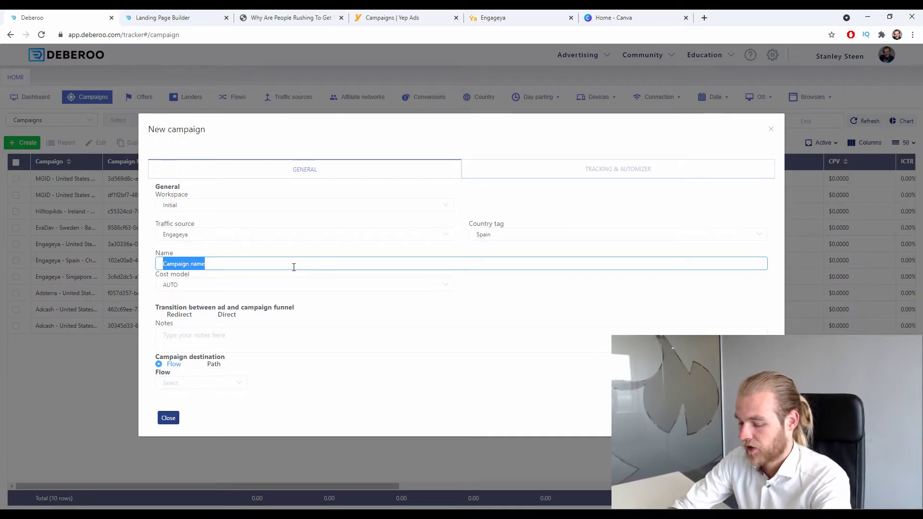
type("EchoBeats 0")
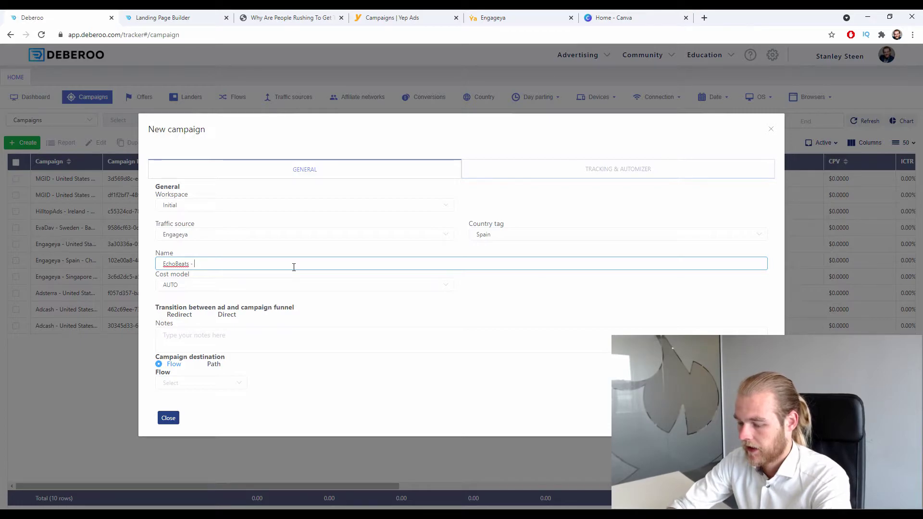
type(" YepAds")
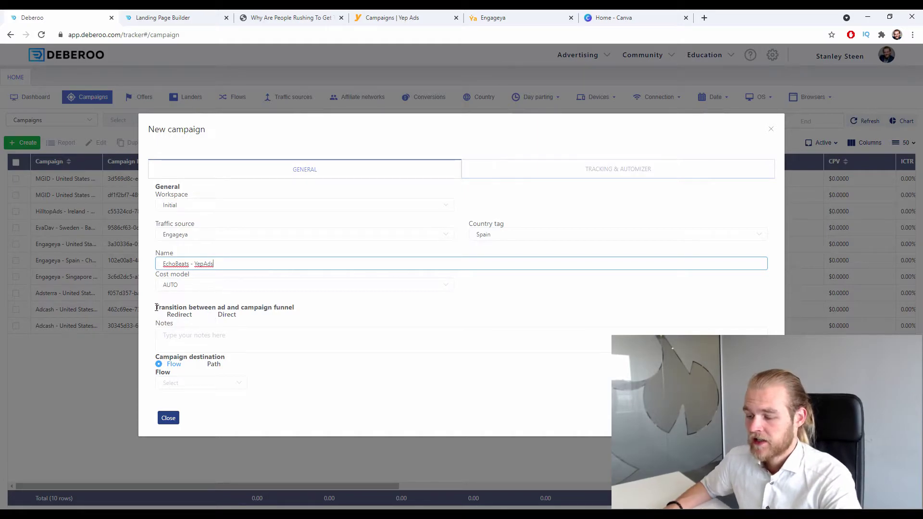
Set the transition between ad and campaign funnel to Redirect.
left_click_drag(153, 307, 221, 318)
left_click(226, 315)
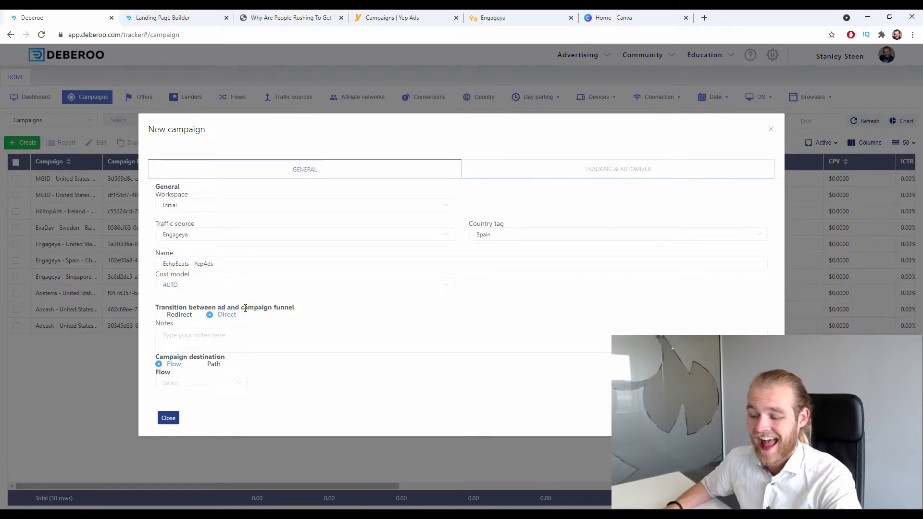
left_click(181, 315)
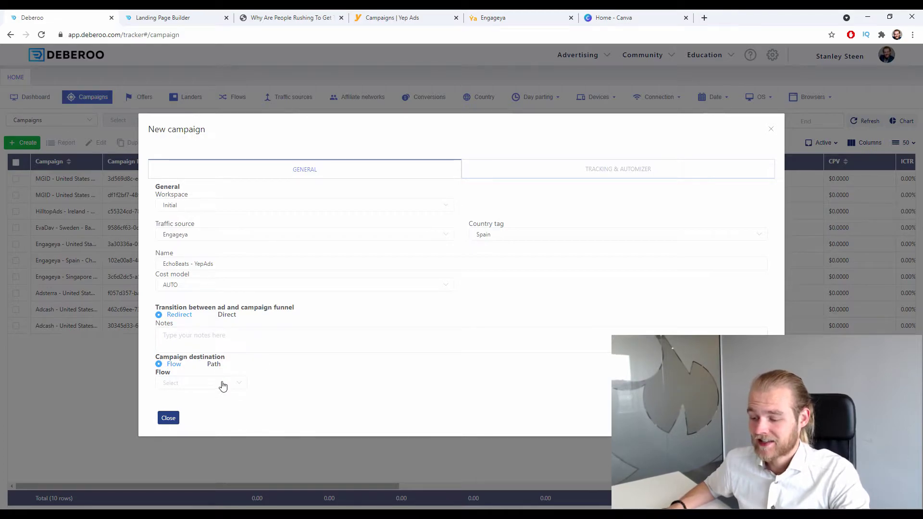
Set the campaign destination to a Landers & Offers path with a 302 transition to the offer.
left_click(181, 390)
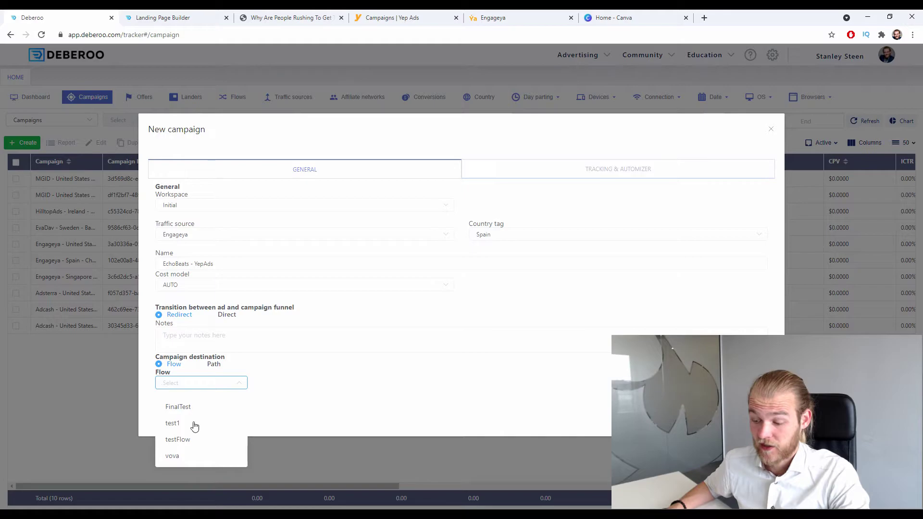
left_click(213, 367)
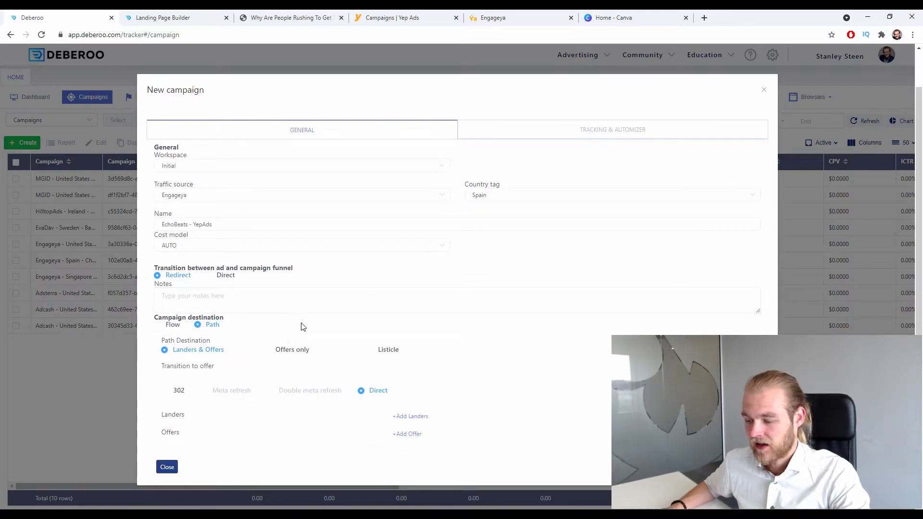
left_click_drag(164, 340, 228, 329)
left_click(243, 317)
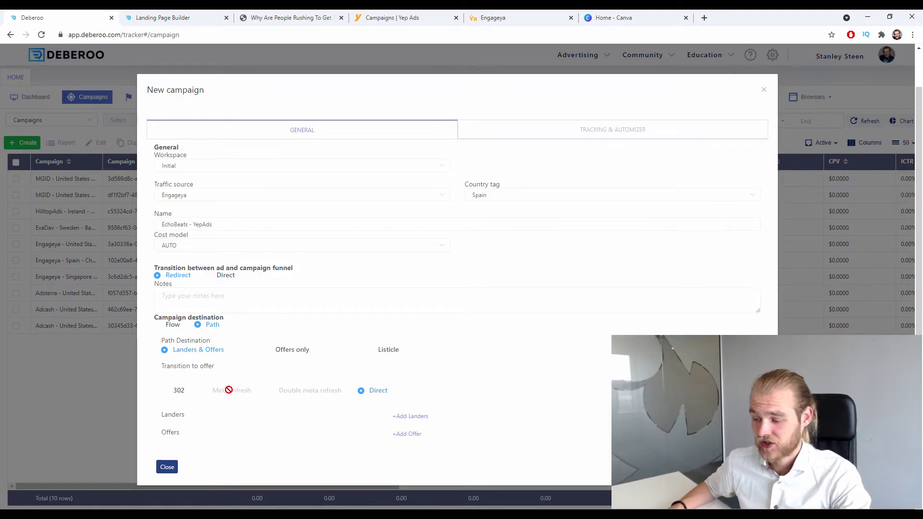
left_click(178, 390)
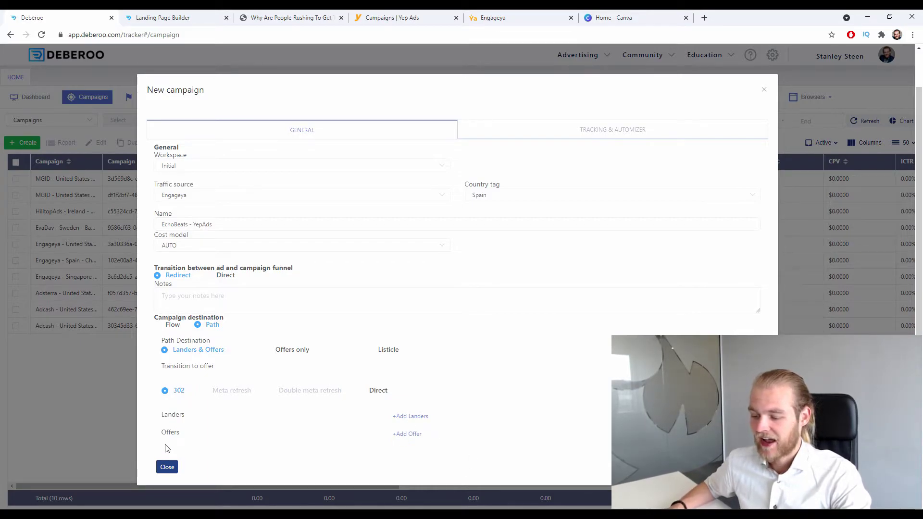
Add the lander Spain - EchoBeat - YepAds and the offer Yepads - Spain - EchoBeat to the campaign path.
left_click(410, 415)
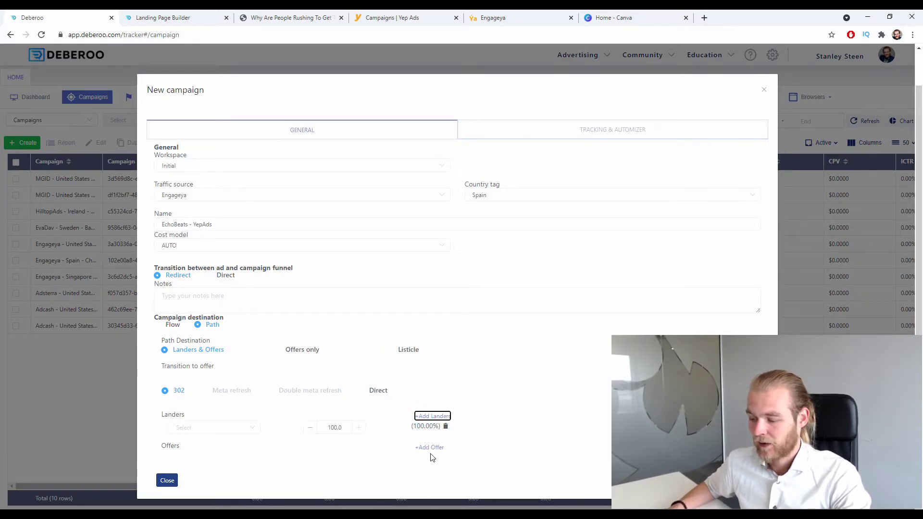
left_click(433, 449)
scroll(584, 380, "down", 1)
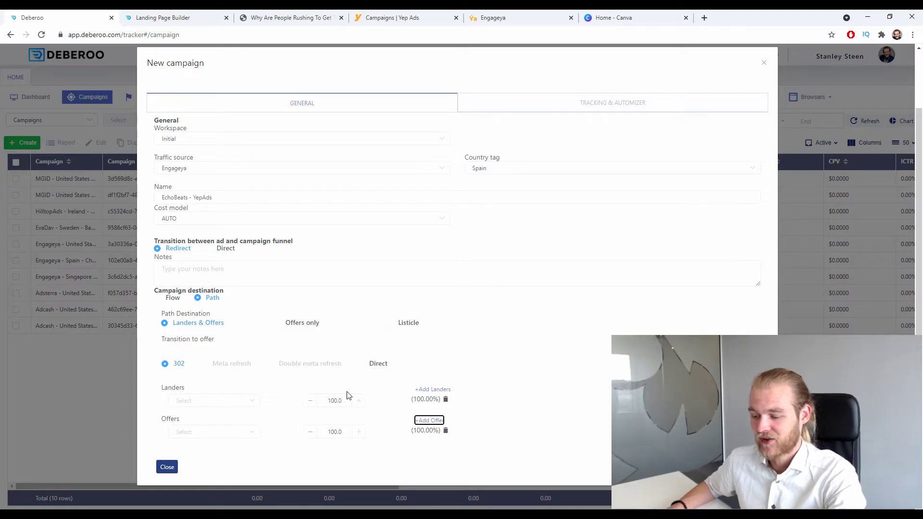
left_click(260, 401)
type("echo")
left_click(243, 423)
left_click(229, 435)
type("echo")
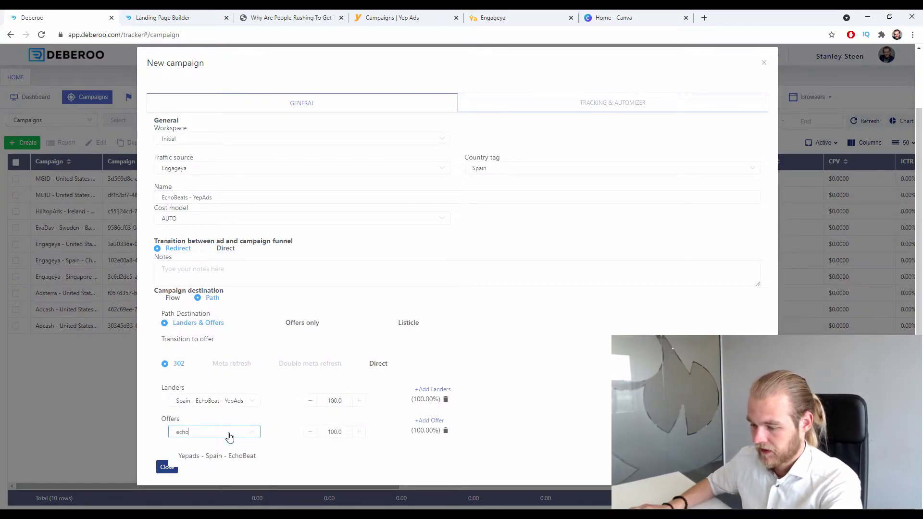
left_click(197, 456)
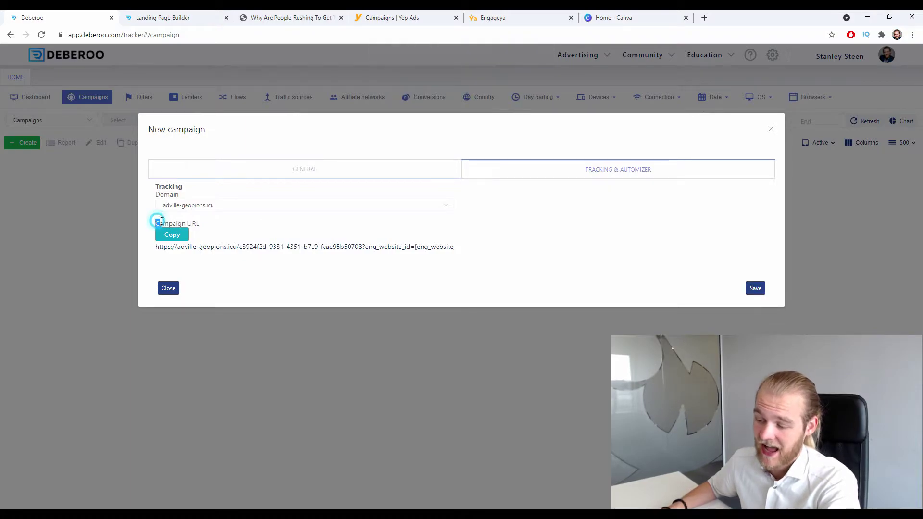
Copy the tracker's campaign URL and start a new campaign from Engageya's campaign management page.
left_click(161, 238)
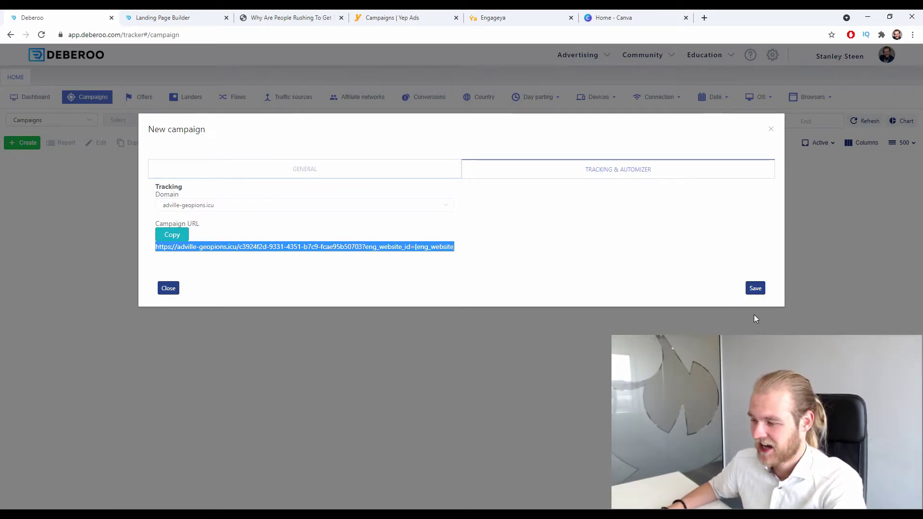
left_click(539, 15)
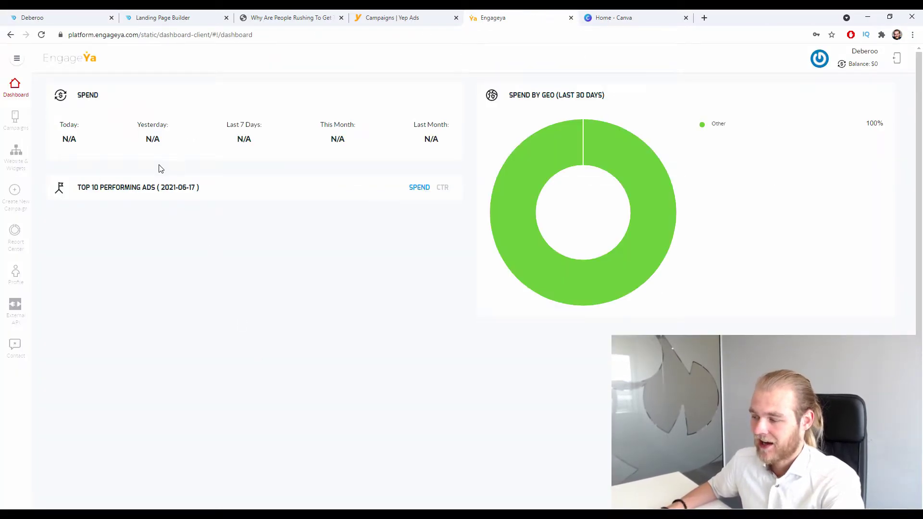
left_click(25, 124)
left_click(11, 124)
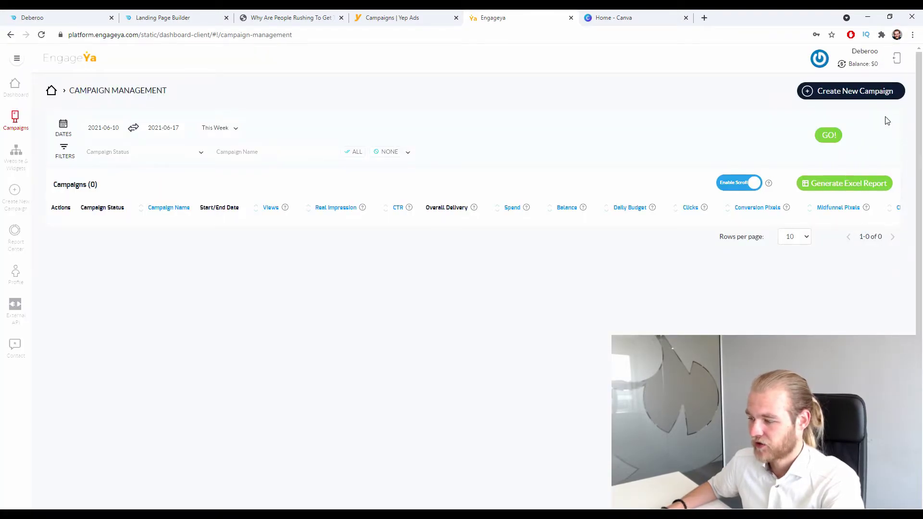
left_click(866, 91)
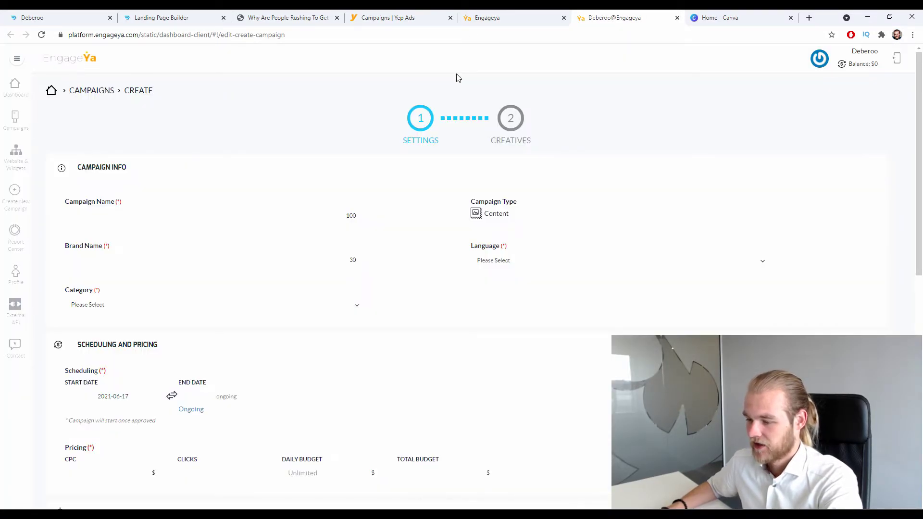
Name the Engageya campaign ES - EchoBeat - YepAds.
scroll(272, 107, "down", 2)
left_click(232, 122)
scroll(667, 196, "up", 1)
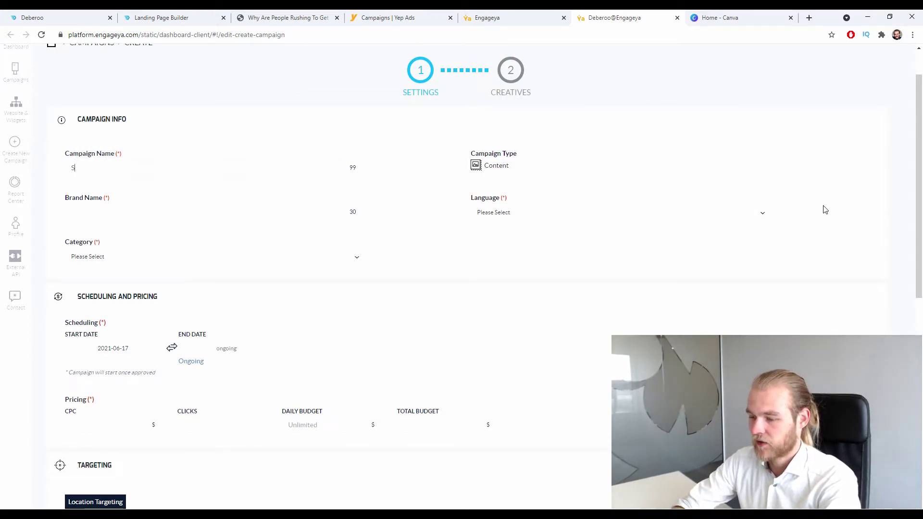
type("ES -")
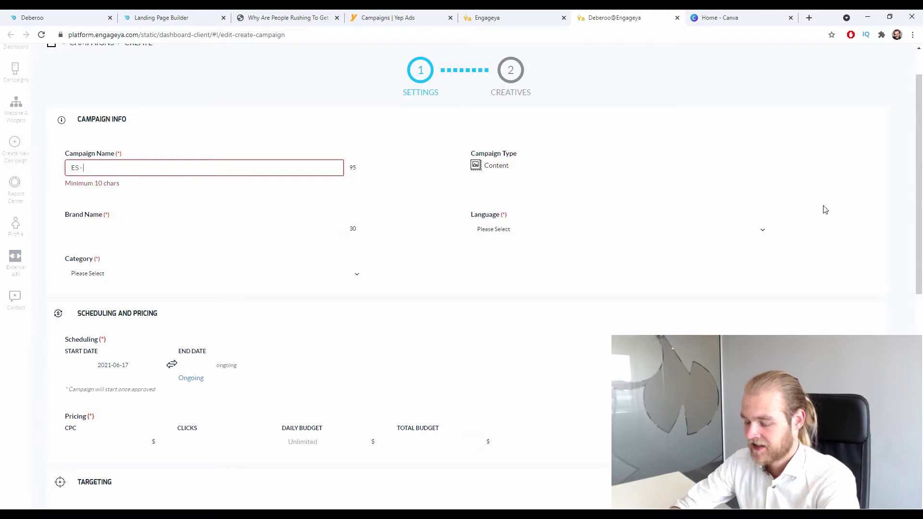
type(" EchoB")
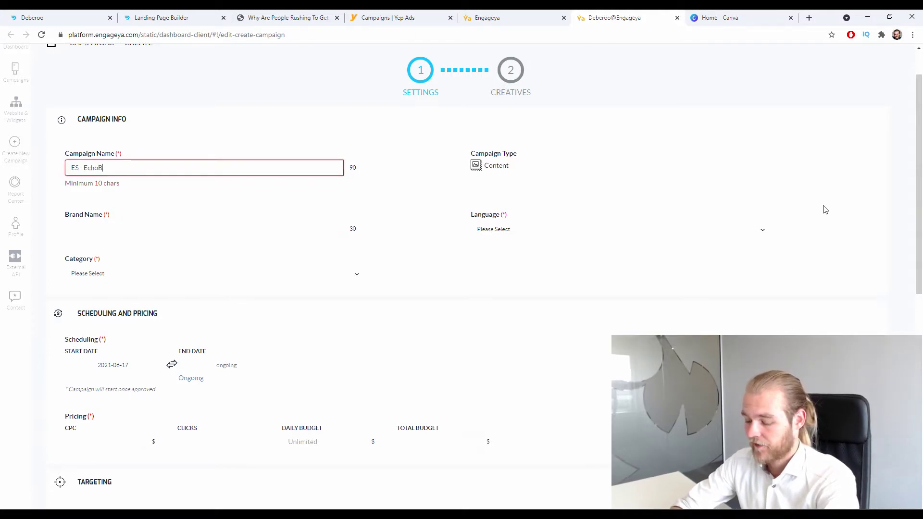
type("eat -")
key("BackSpace")
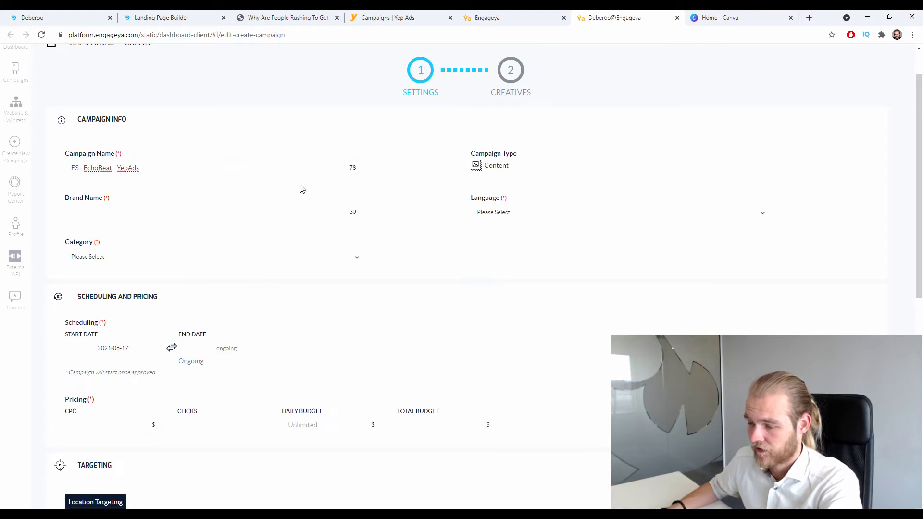
Set the campaign's brand name to EchoBeats.
left_click(192, 211)
left_click(423, 212)
scroll(414, 212, "down", 2)
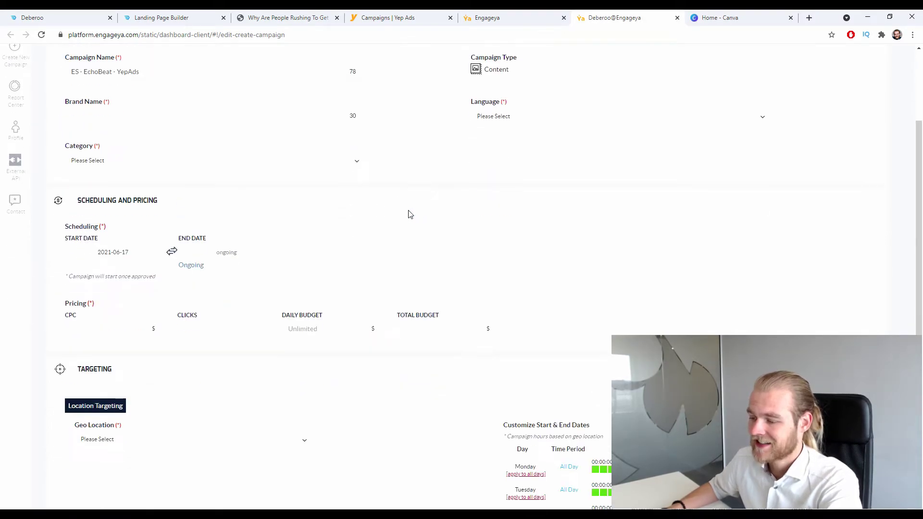
scroll(380, 129, "up", 2)
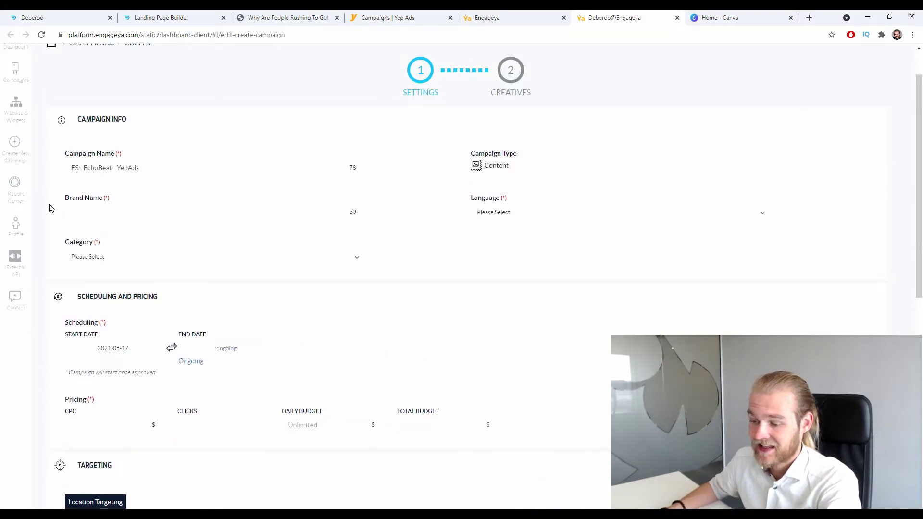
left_click(317, 210)
type("EchoBeats")
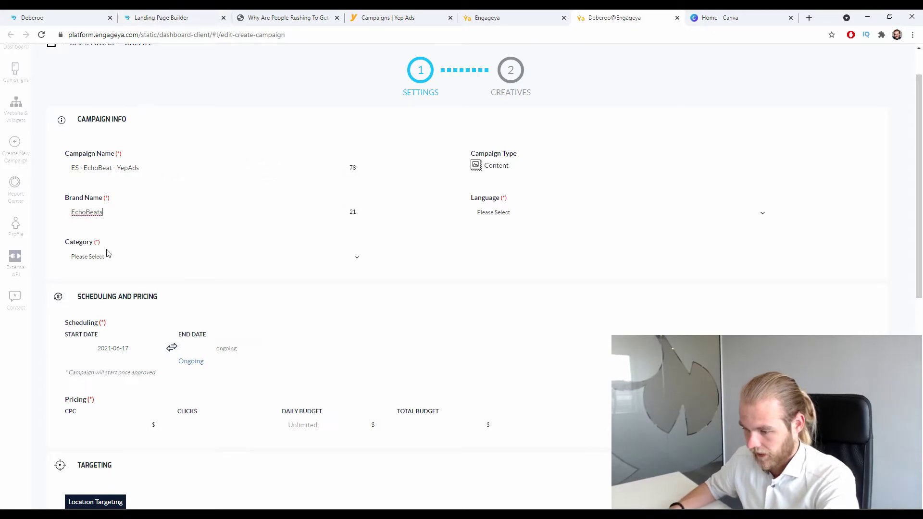
Set the campaign's category to Consumer Electronics.
scroll(169, 218, "down", 1)
left_click(166, 212)
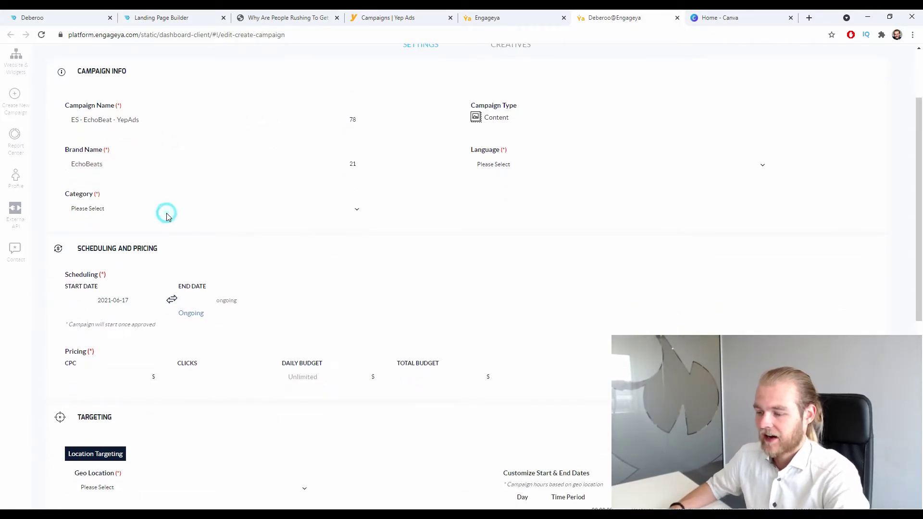
scroll(201, 217, "down", 1)
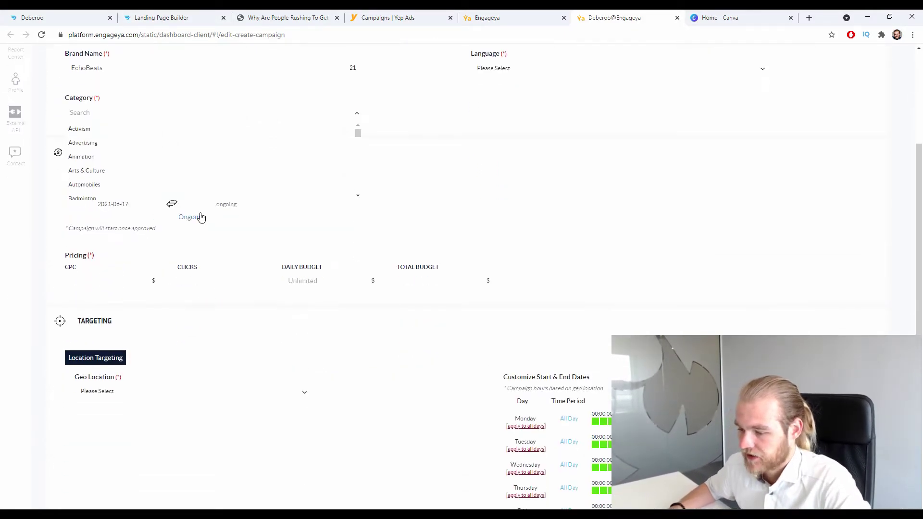
scroll(356, 183, "down", 2)
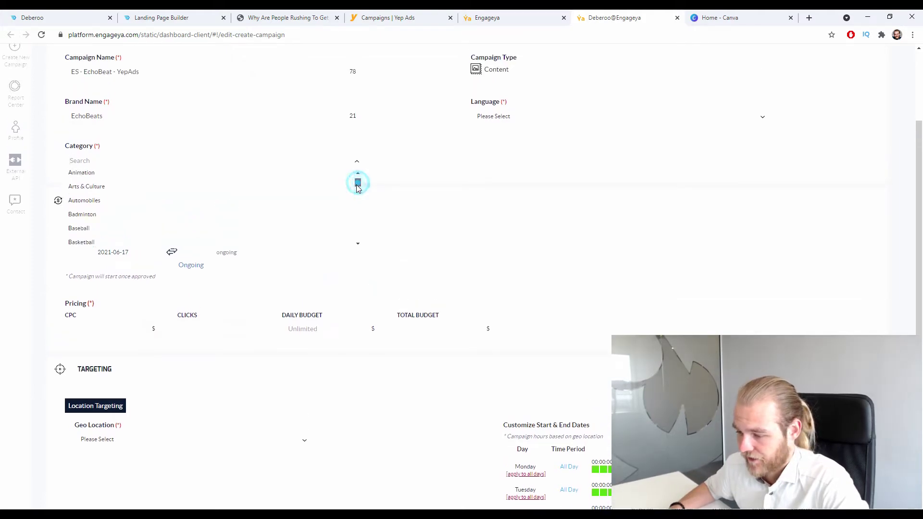
scroll(287, 208, "down", 3)
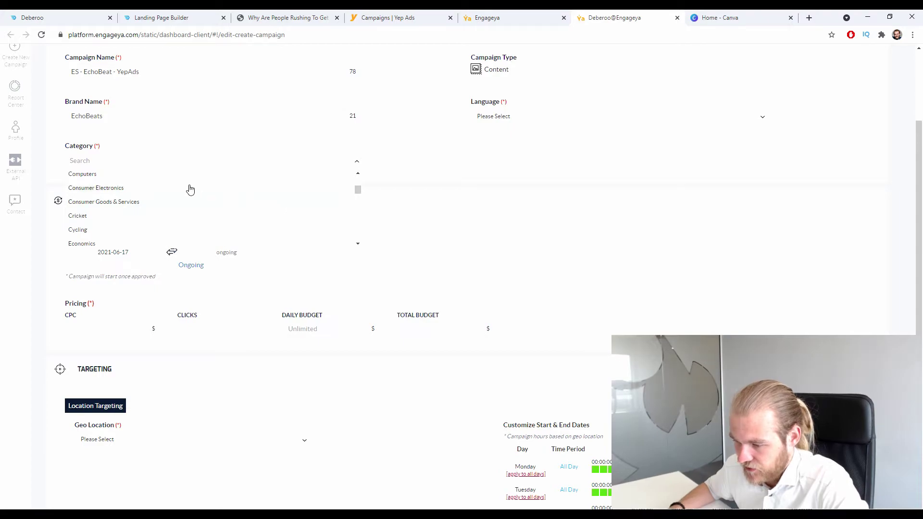
scroll(192, 190, "down", 5)
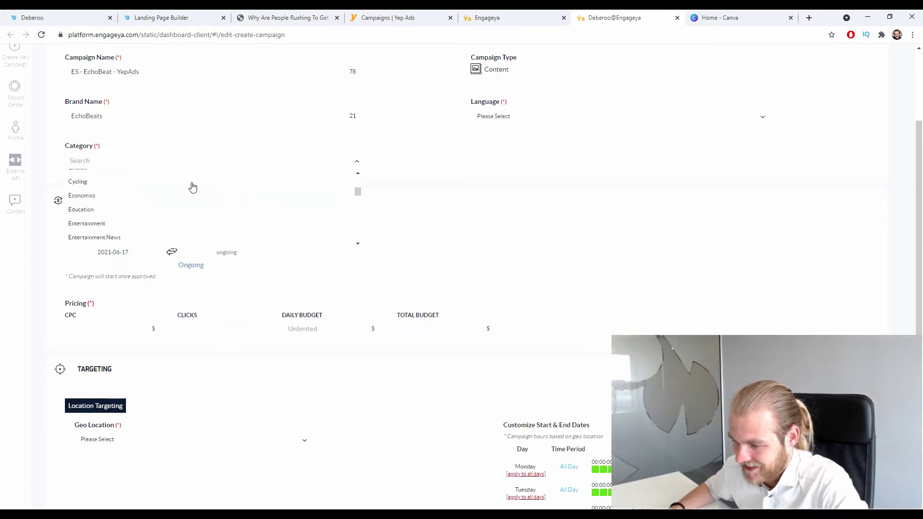
scroll(194, 191, "down", 5)
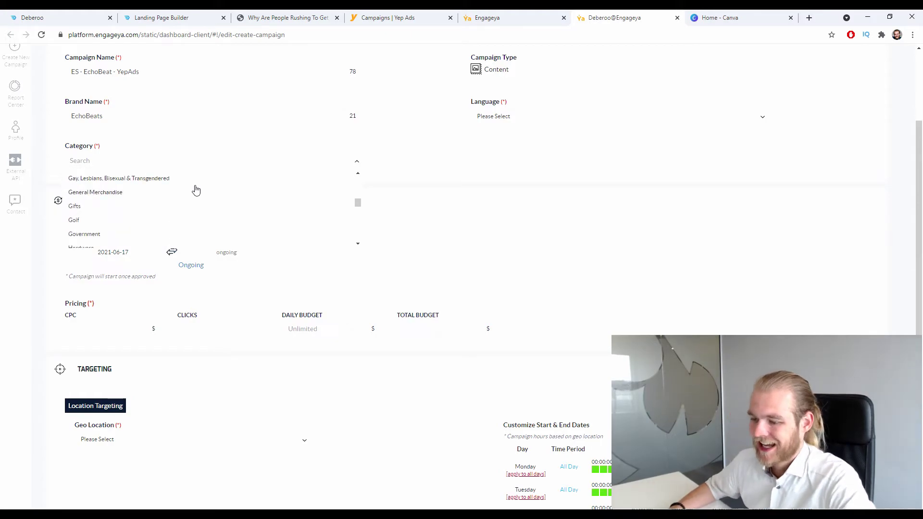
scroll(195, 191, "down", 3)
scroll(195, 193, "down", 4)
scroll(196, 191, "down", 5)
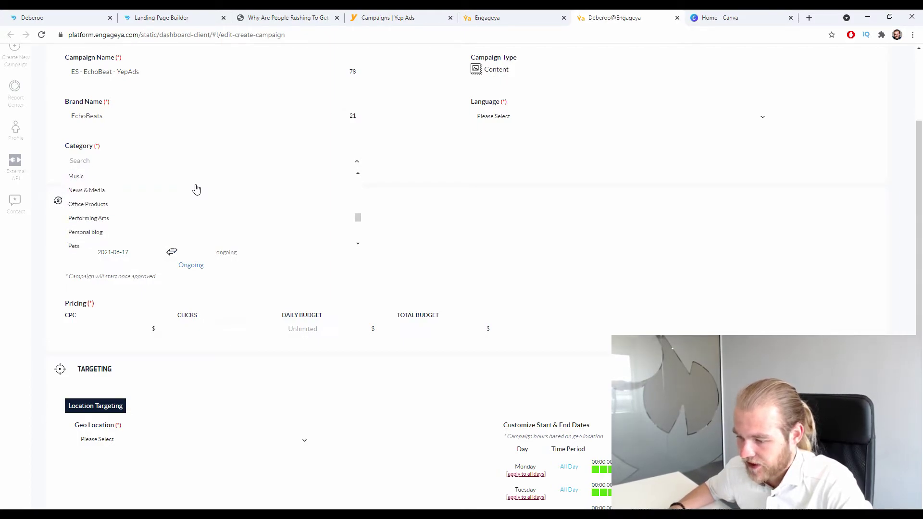
scroll(197, 190, "down", 4)
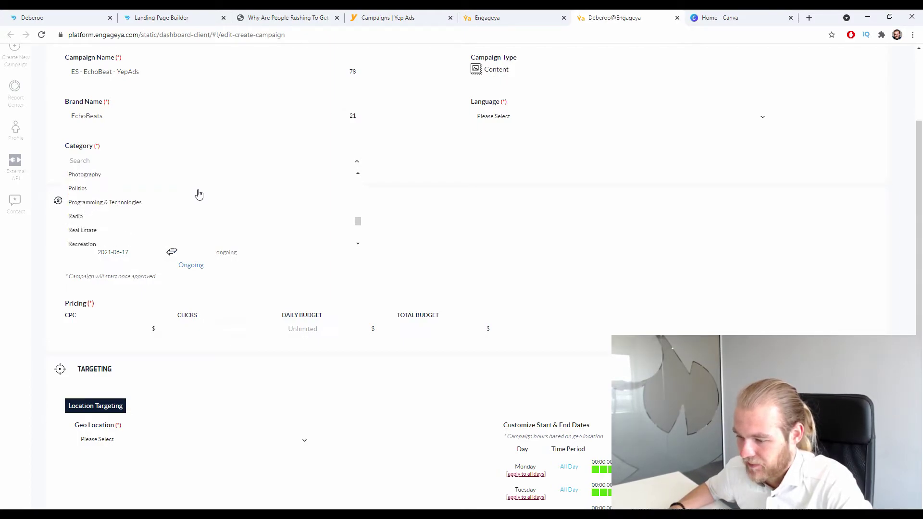
scroll(198, 196, "down", 4)
scroll(198, 196, "down", 4)
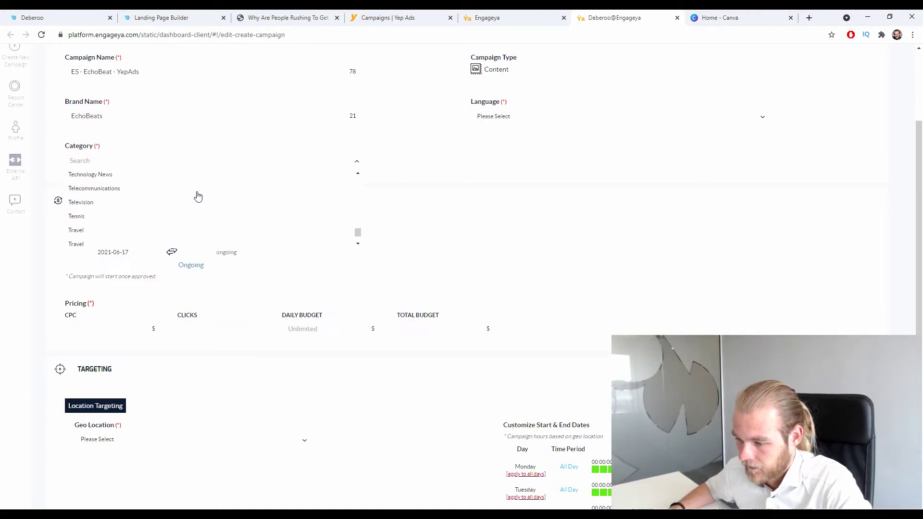
scroll(198, 196, "down", 3)
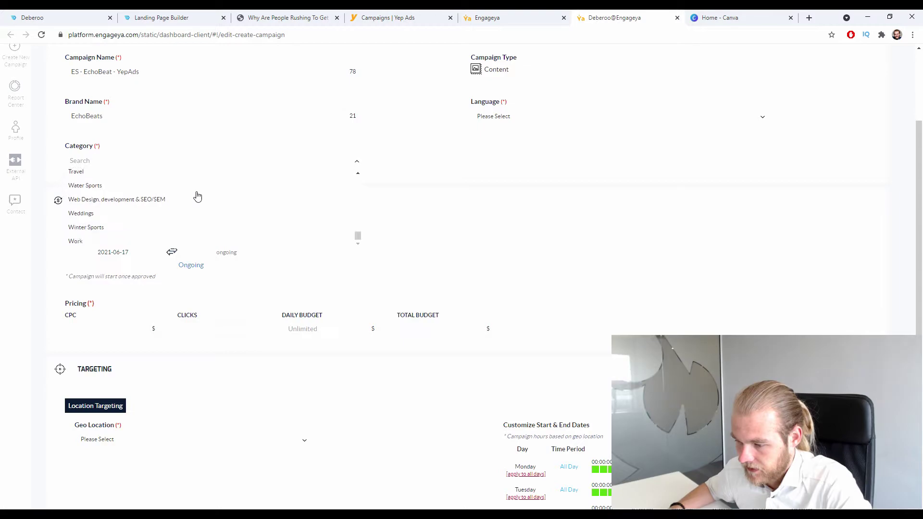
scroll(197, 196, "up", 20)
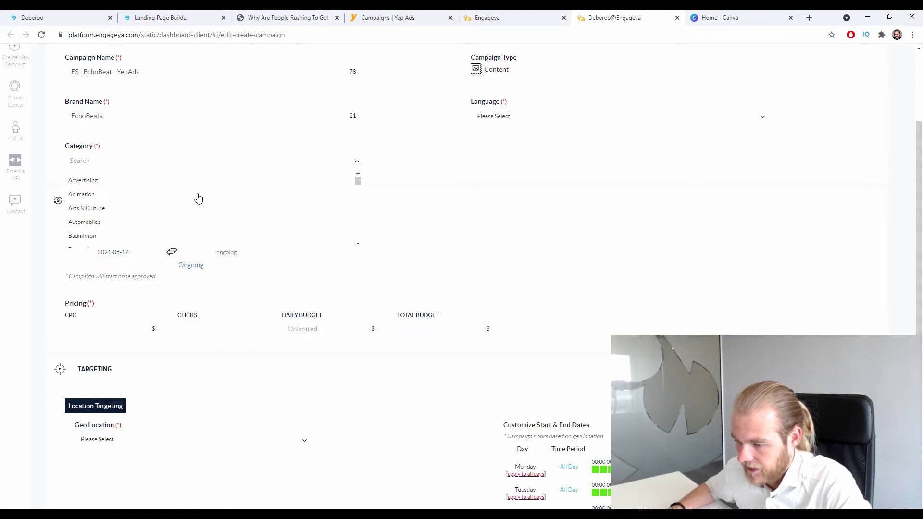
scroll(199, 197, "down", 5)
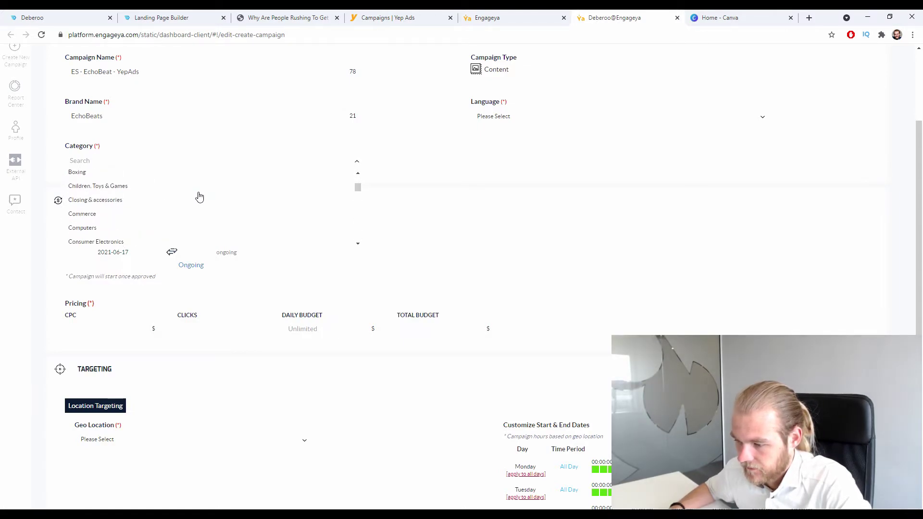
scroll(198, 197, "up", 1)
left_click(149, 204)
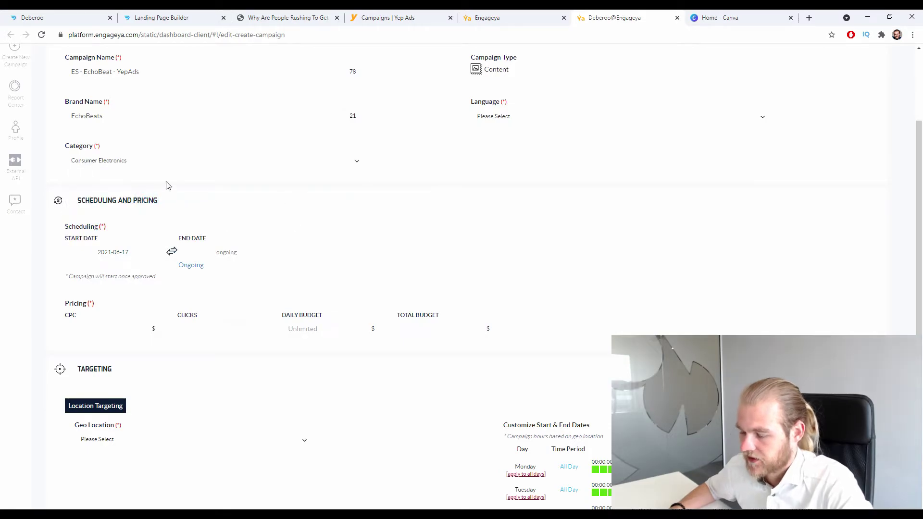
Set the campaign's language to Spanish.
scroll(715, 222, "up", 3)
left_click(522, 263)
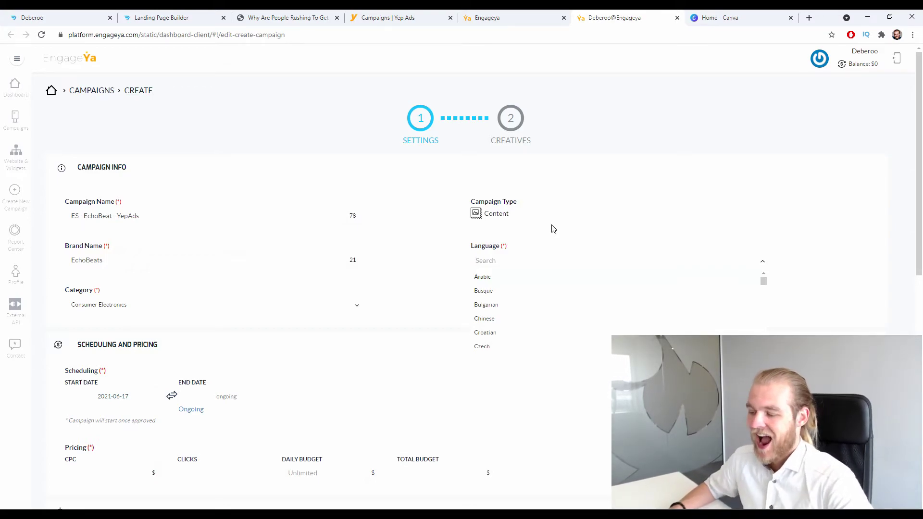
type("span")
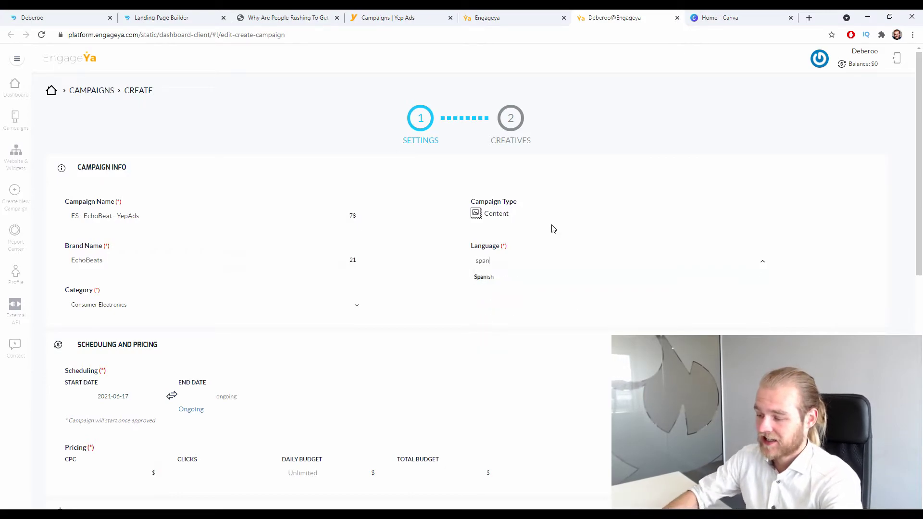
left_click(482, 276)
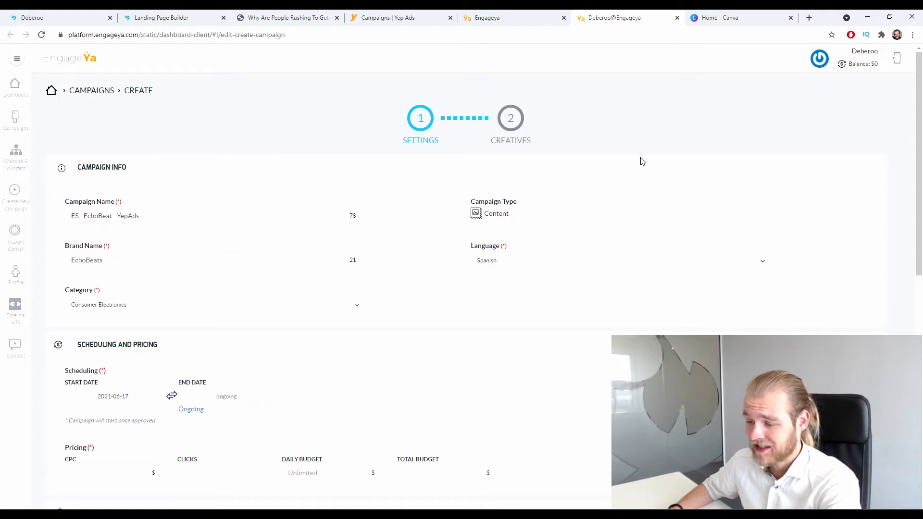
Postpone the campaign's start date to 2021-12-15 in the scheduling settings.
scroll(433, 217, "down", 4)
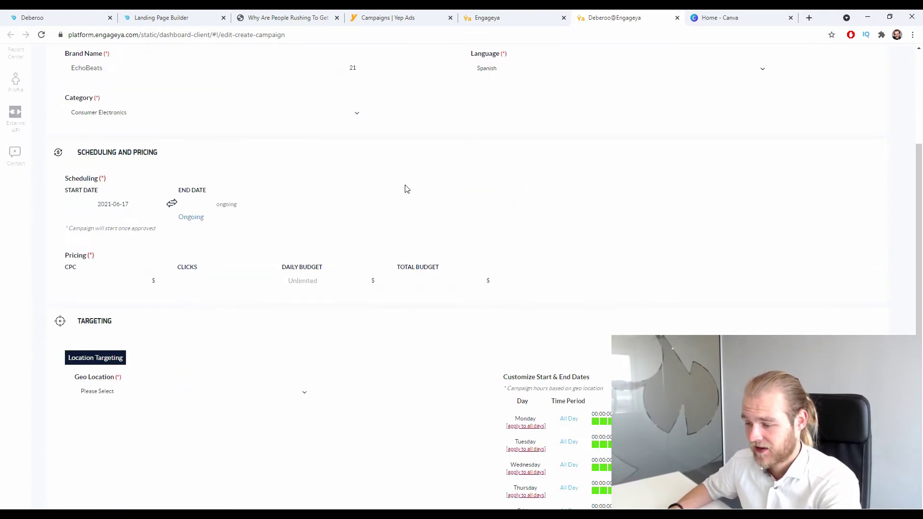
left_click_drag(77, 152, 165, 154)
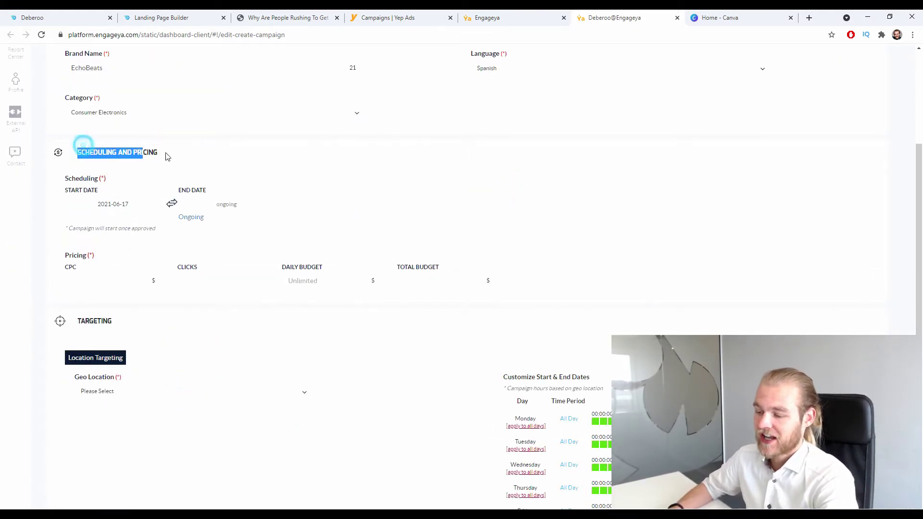
left_click(123, 203)
left_click(180, 223)
left_click(180, 223)
left_click(180, 223)
left_click(179, 223)
left_click(180, 224)
left_click(180, 223)
left_click(129, 275)
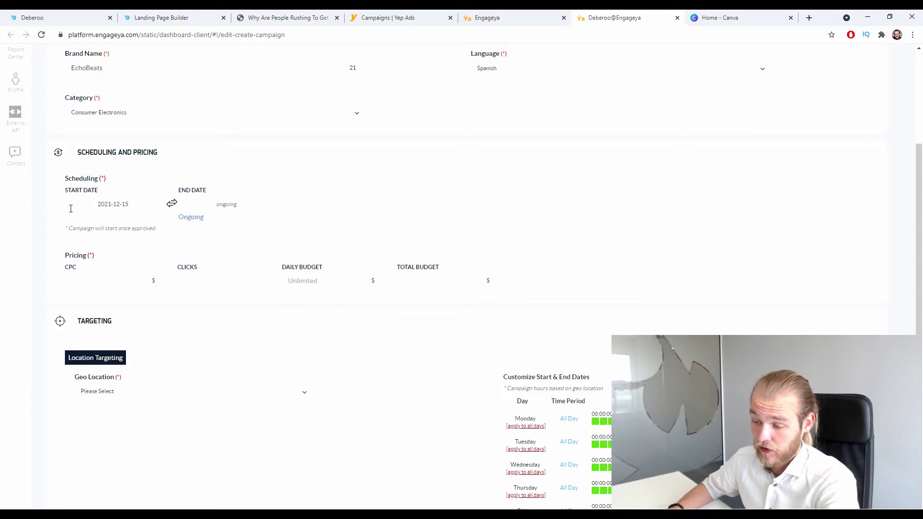
Set the campaign's CPC to $1 in the pricing settings.
scroll(100, 209, "down", 2)
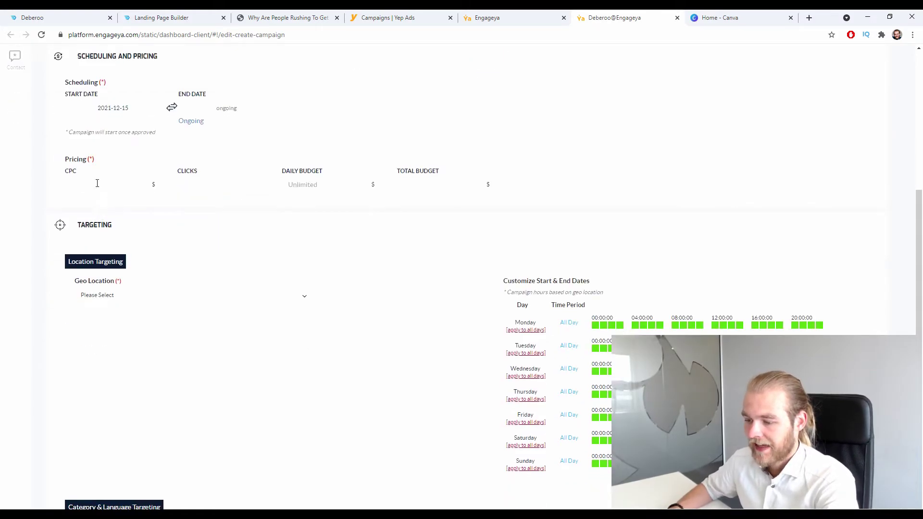
left_click_drag(67, 158, 104, 156)
left_click(110, 155)
left_click(110, 180)
scroll(121, 174, "up", 1)
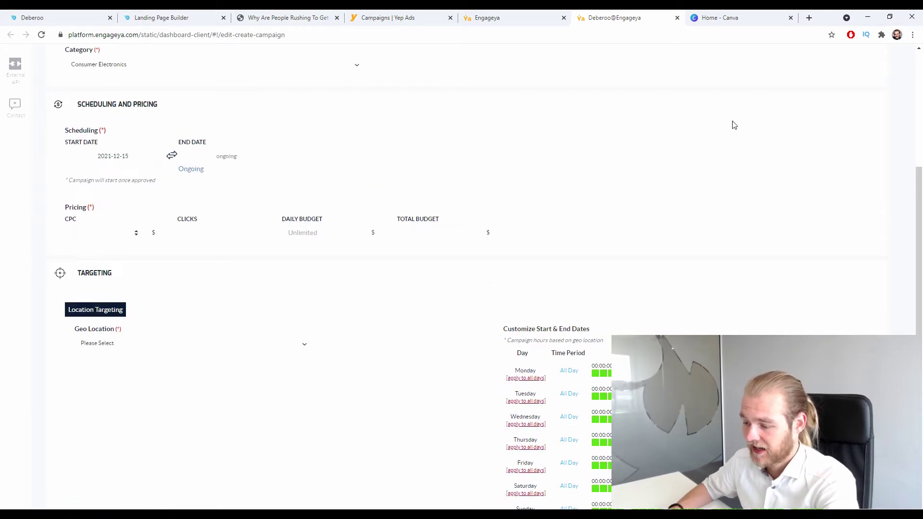
left_click(195, 220)
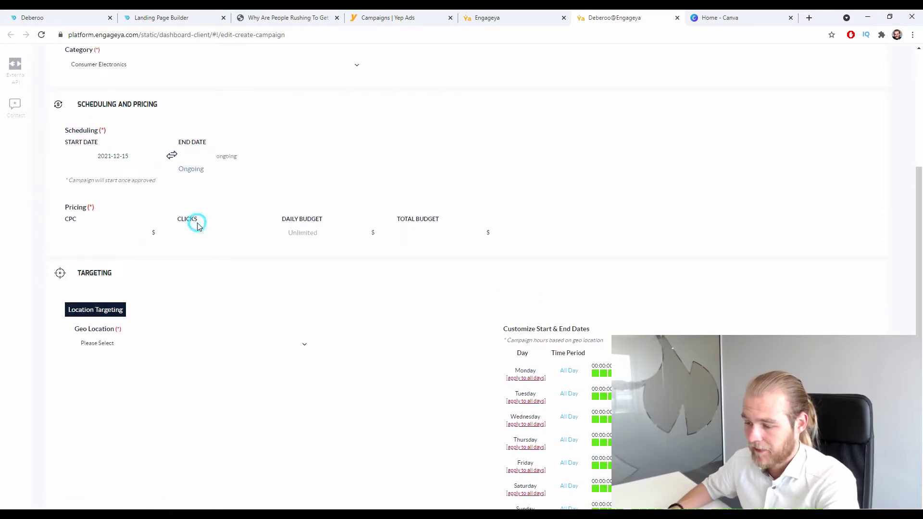
left_click(344, 237)
left_click(410, 233)
left_click(346, 179)
left_click(101, 239)
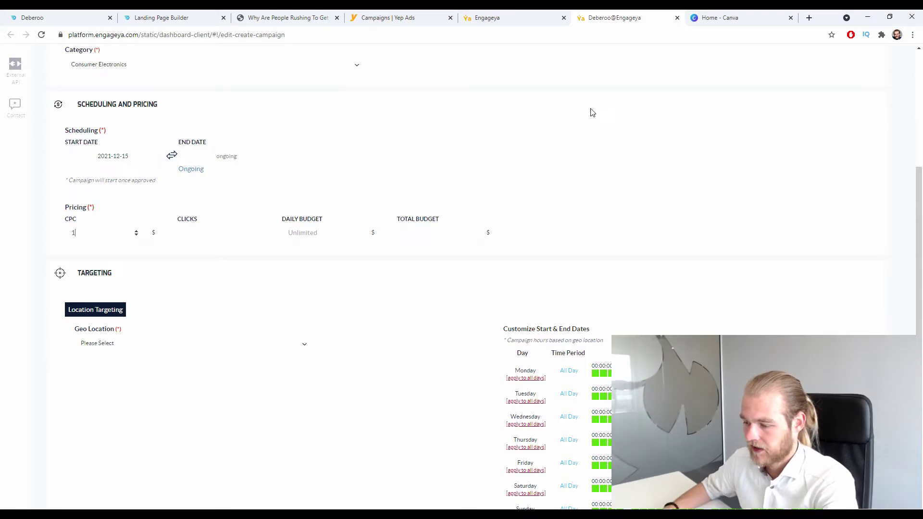
left_click_drag(571, 137, 112, 198)
left_click(425, 127)
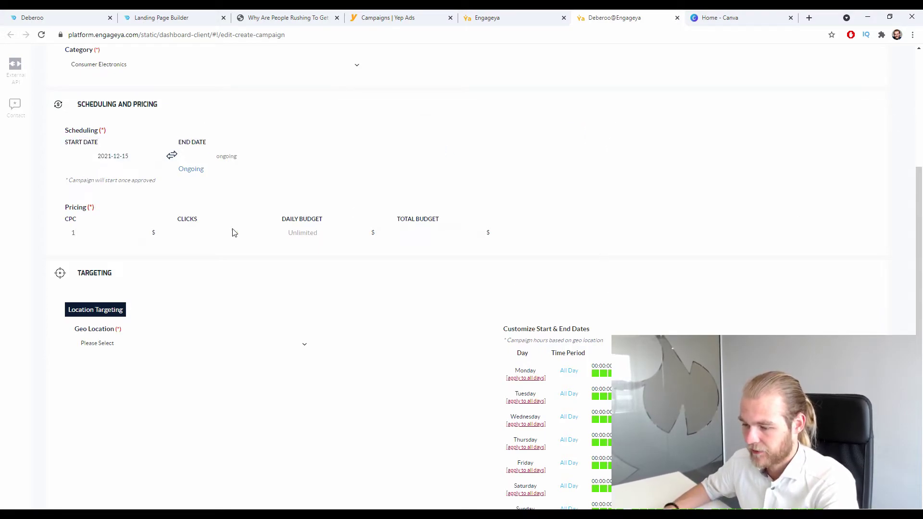
Set the campaign's total budget to $5000.
left_click(442, 230)
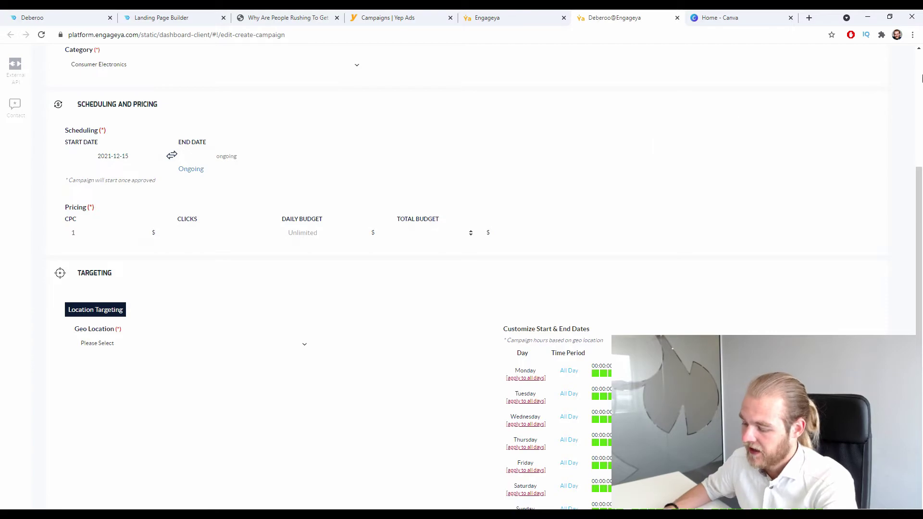
type("5000")
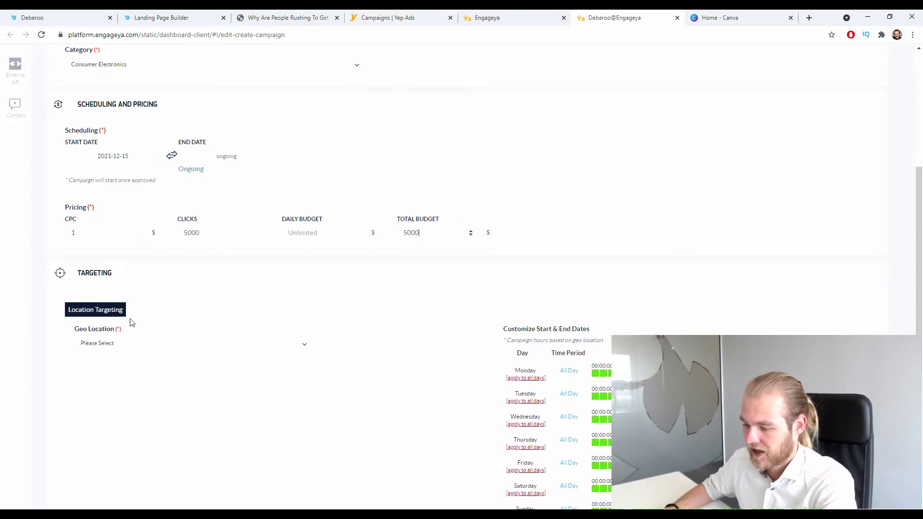
left_click(188, 214)
Set the campaign's geo location targeting to Spain.
scroll(211, 240, "down", 2)
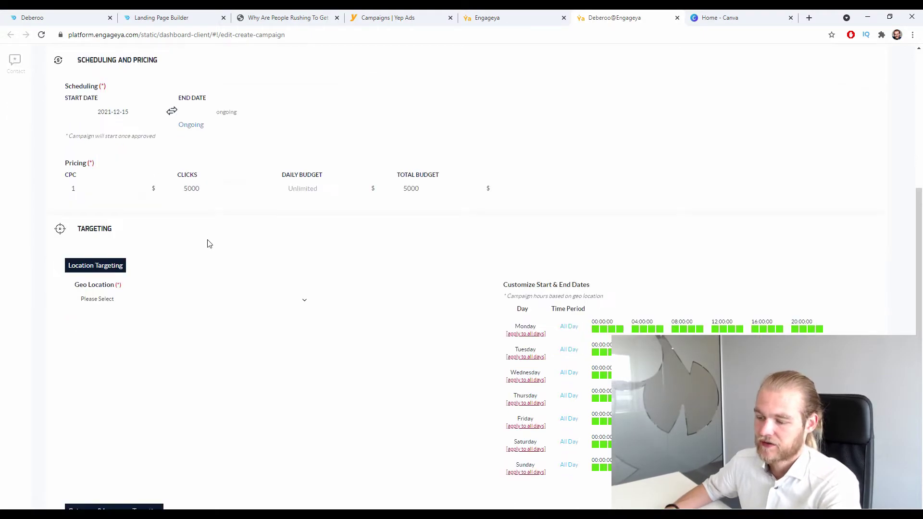
scroll(90, 232, "down", 2)
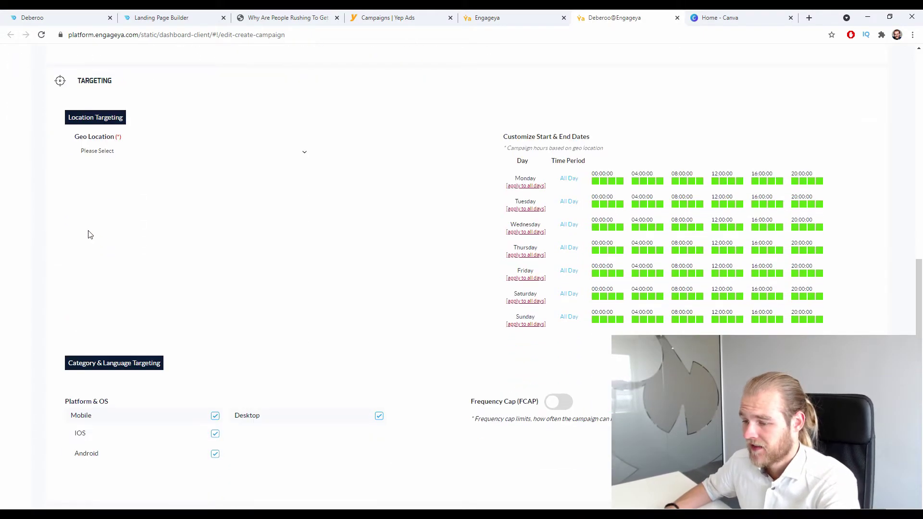
scroll(90, 235, "up", 2)
left_click(147, 249)
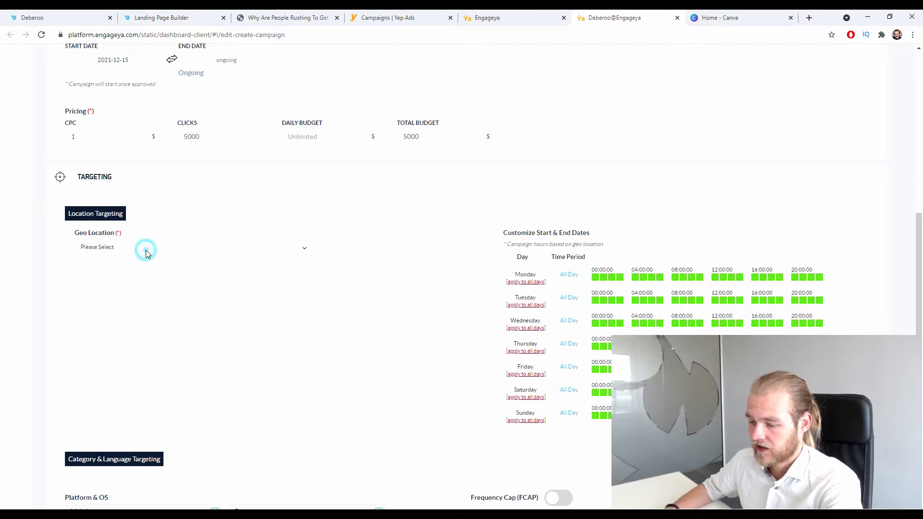
type("spai")
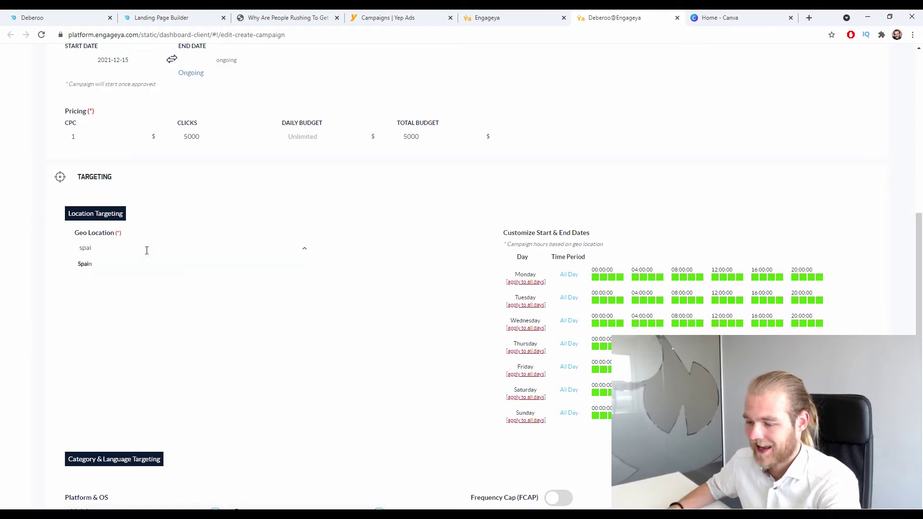
left_click(127, 264)
Exclude desktop from the platform targeting, keeping mobile with iOS and Android selected.
scroll(177, 419, "down", 1)
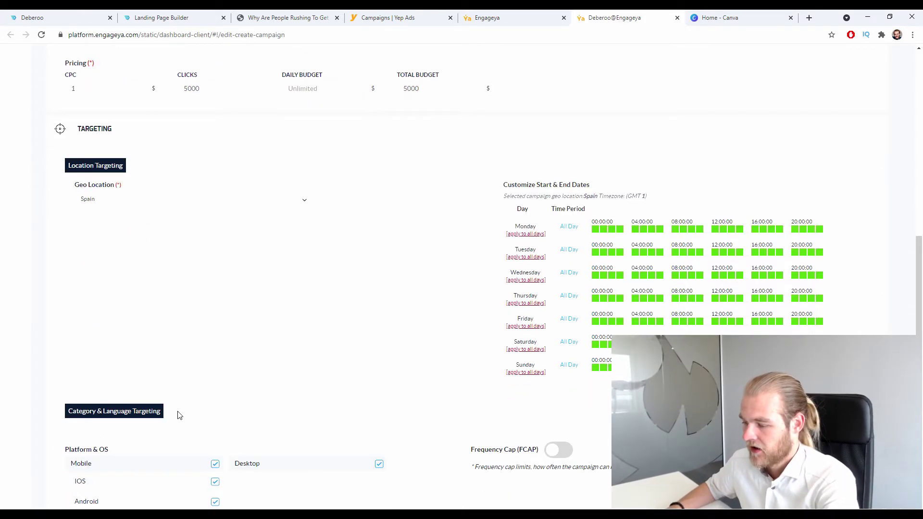
left_click_drag(501, 180, 631, 195)
left_click(383, 268)
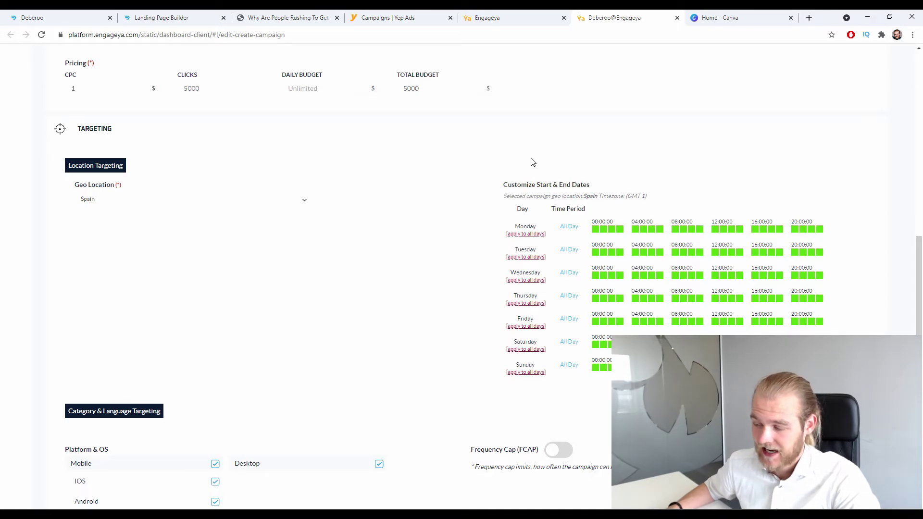
scroll(531, 164, "down", 2)
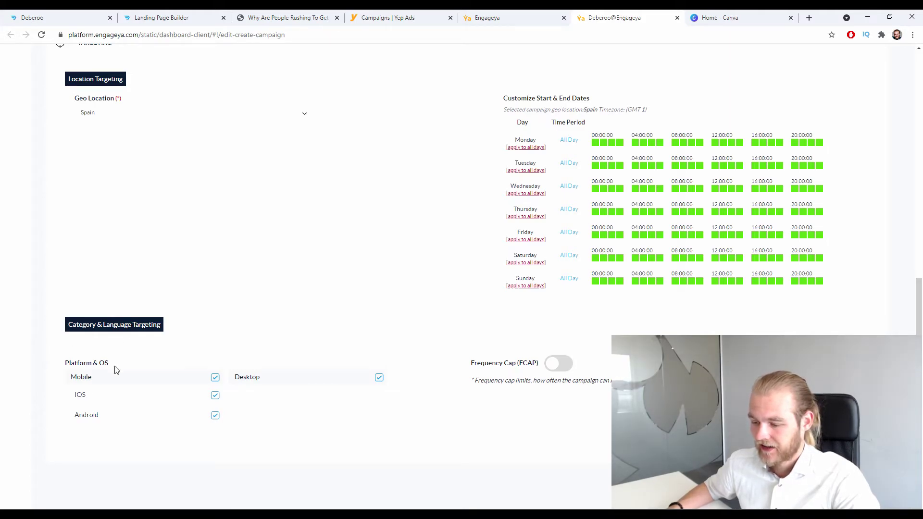
left_click_drag(69, 363, 167, 354)
left_click(166, 355)
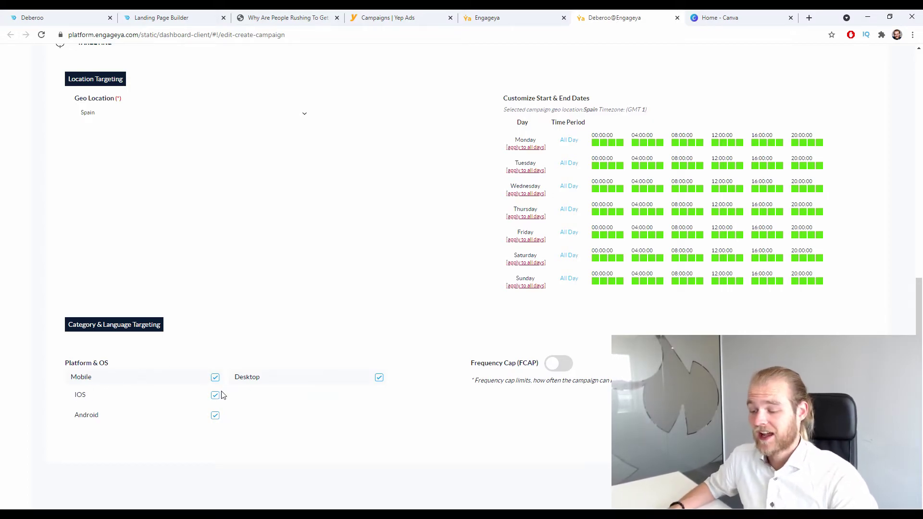
left_click(328, 381)
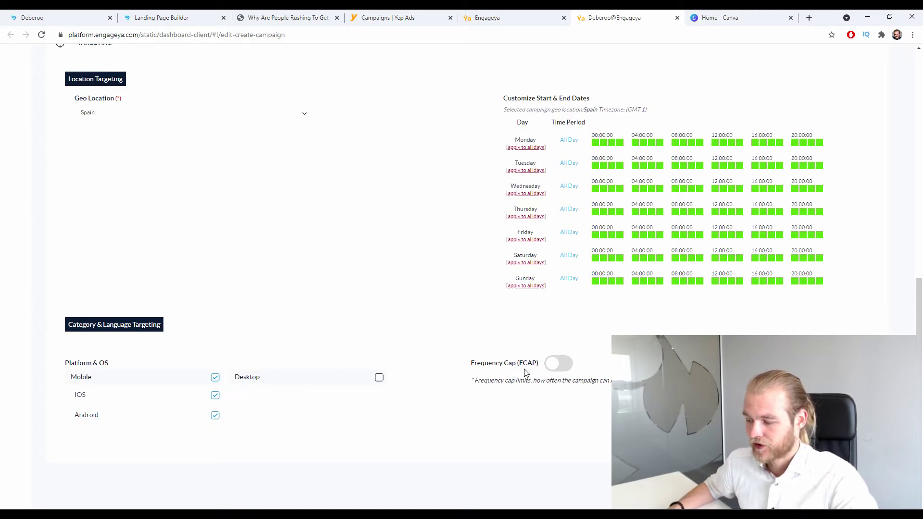
Enable the campaign's frequency cap and set it to 2 impressions.
left_click(563, 362)
double_click(508, 398)
key("BackSpace")
type("2")
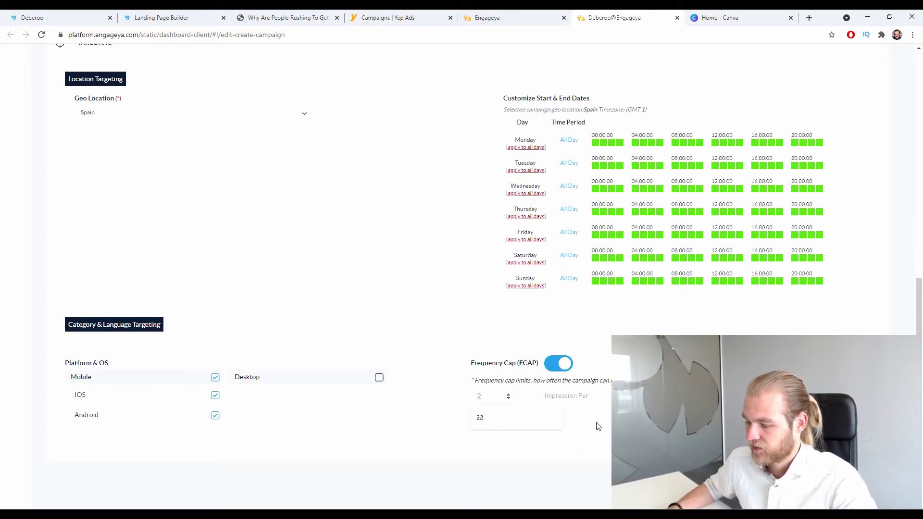
left_click(600, 421)
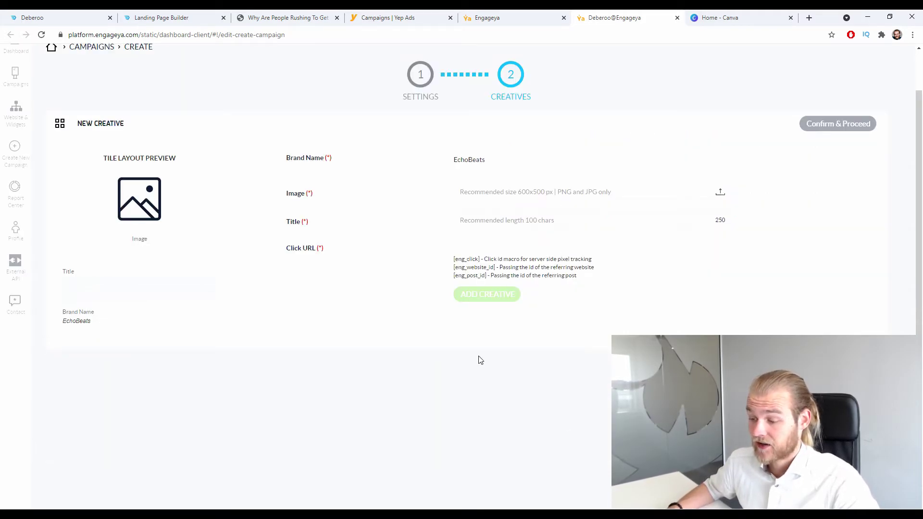
Paste the tracking link with the eng_website_id, eng_post_id and eng_click macros as the new creative's click URL.
left_click_drag(285, 197, 334, 200)
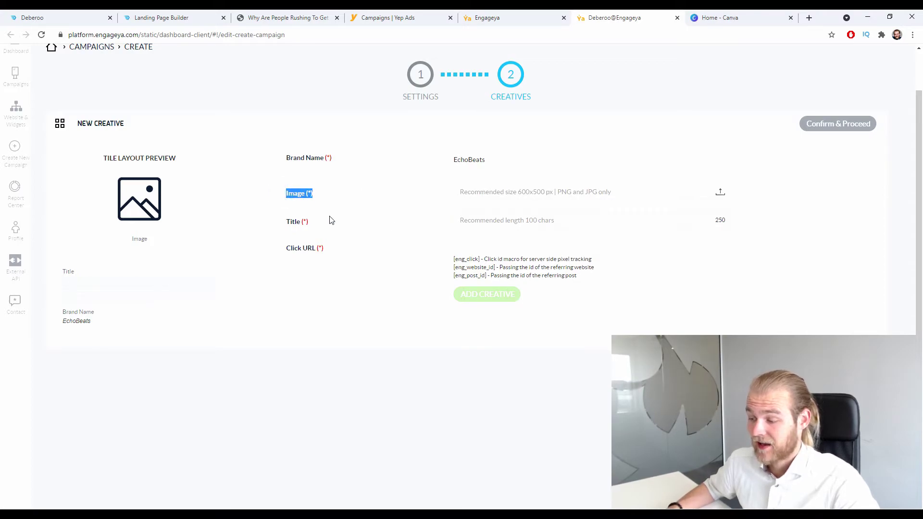
left_click_drag(282, 221, 331, 251)
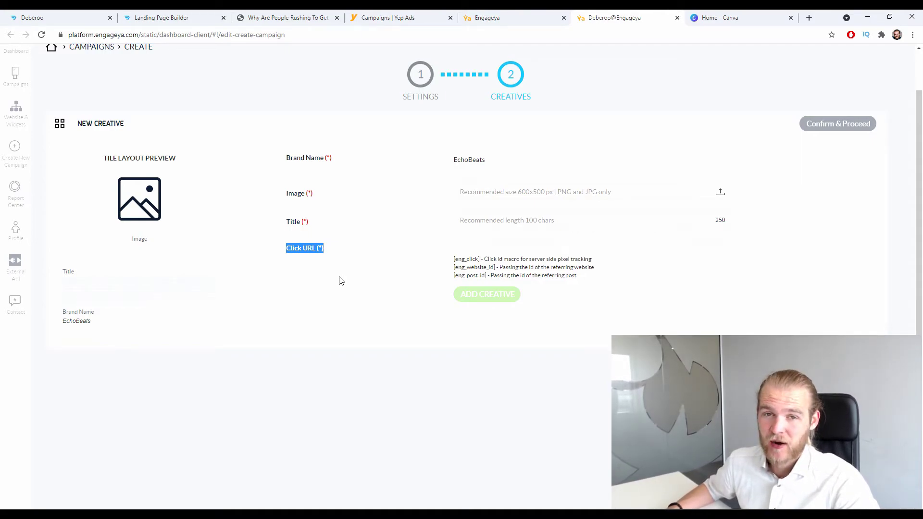
left_click(538, 246)
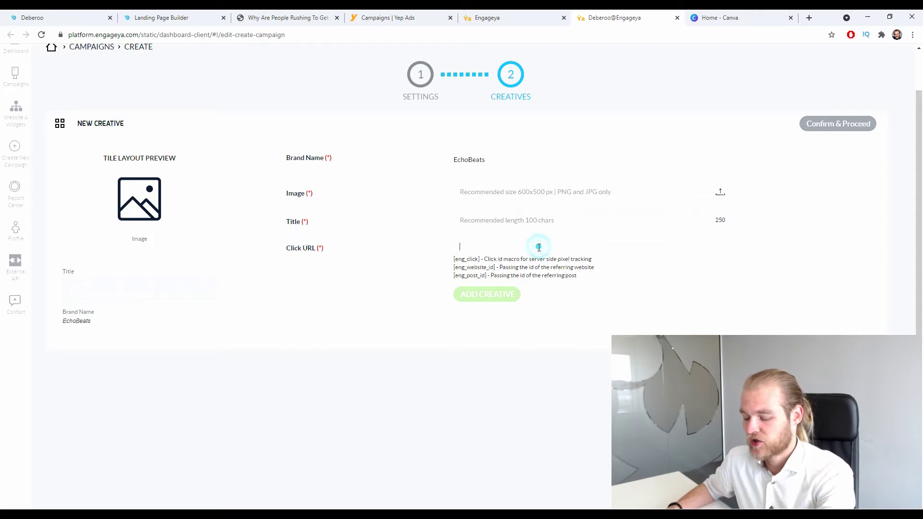
key("ctrl+v")
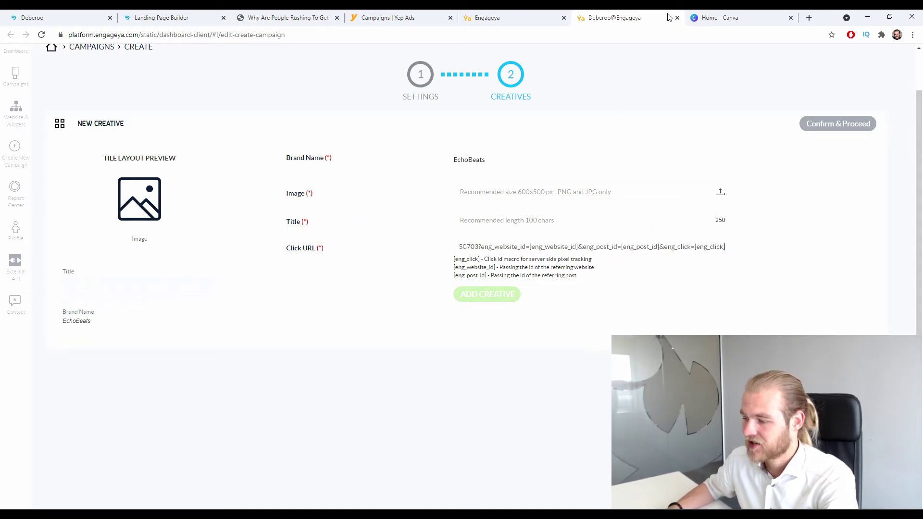
Switch to Canva and create a blank custom design of 600 × 500 px.
left_click(720, 17)
left_click(848, 61)
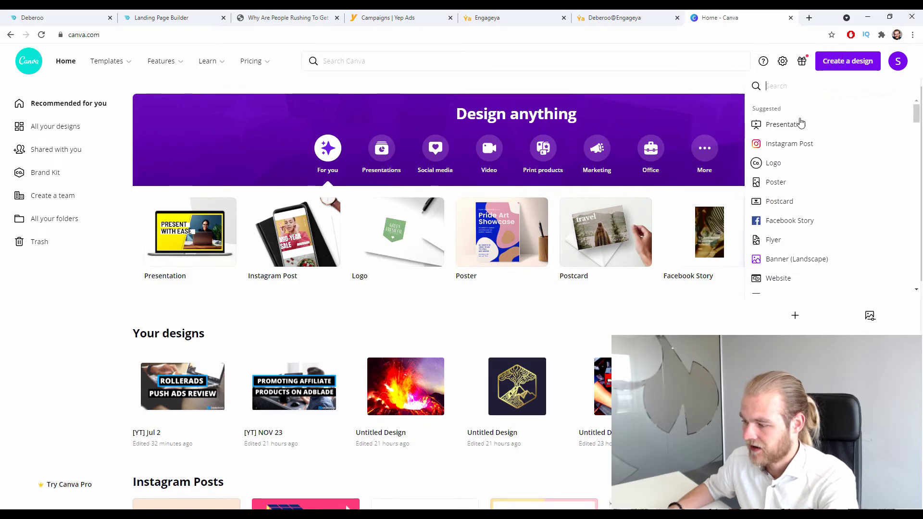
left_click(795, 315)
left_click(784, 115)
left_click(785, 181)
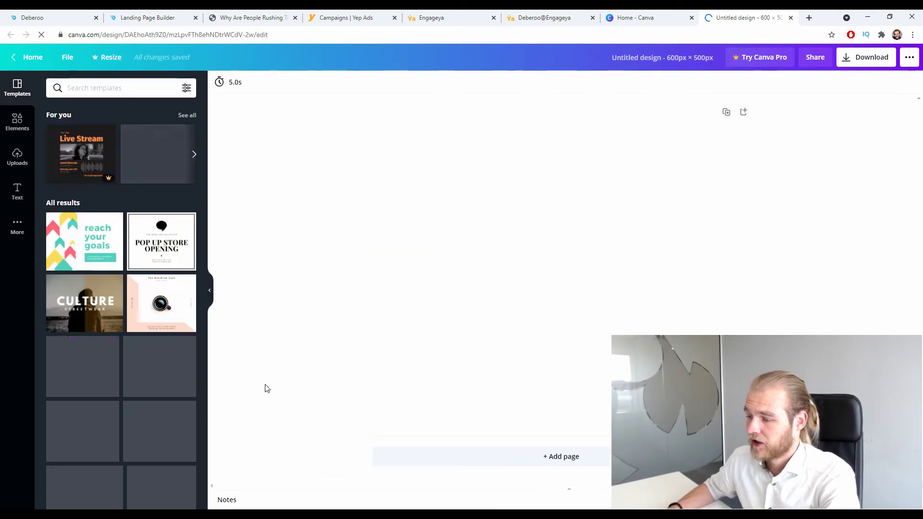
Check the advertorial lander and the Yep Ads campaign's offer assets for a usable product image, enlarging the offer thumbnail.
left_click(259, 17)
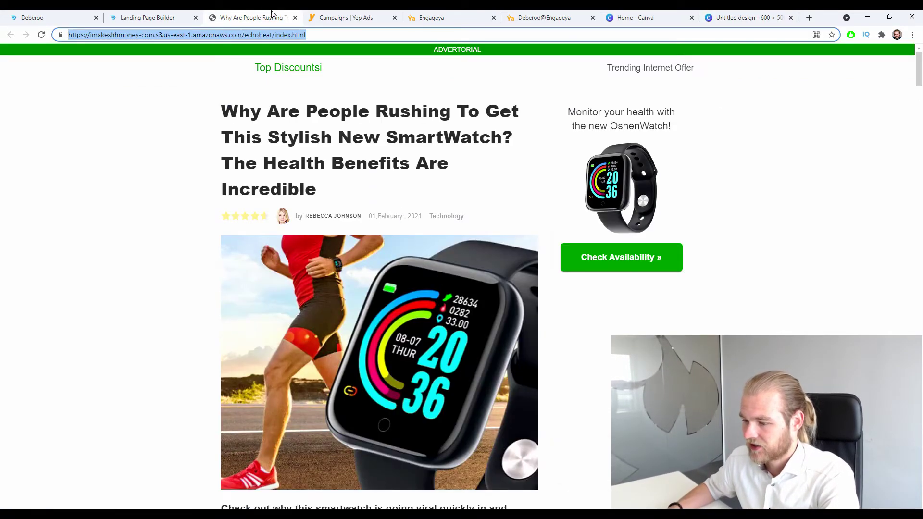
left_click(148, 18)
left_click(346, 17)
scroll(633, 210, "down", 7)
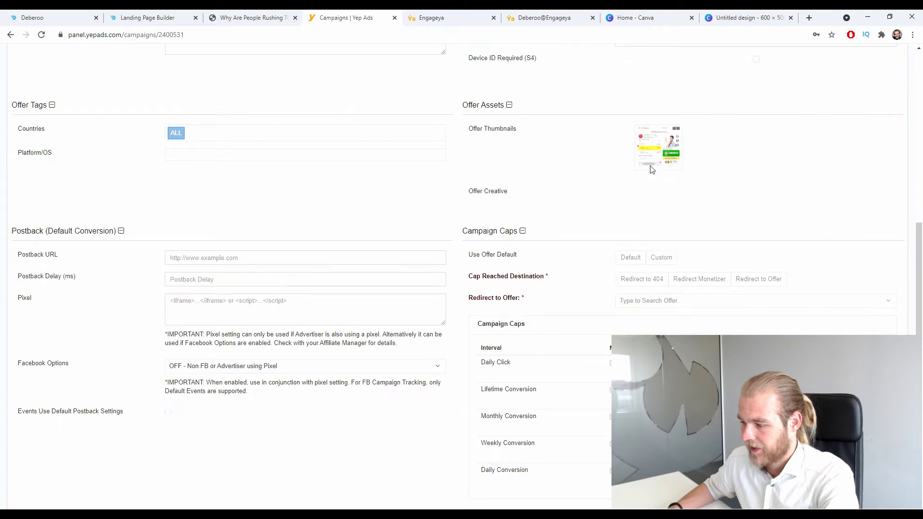
left_click(656, 149)
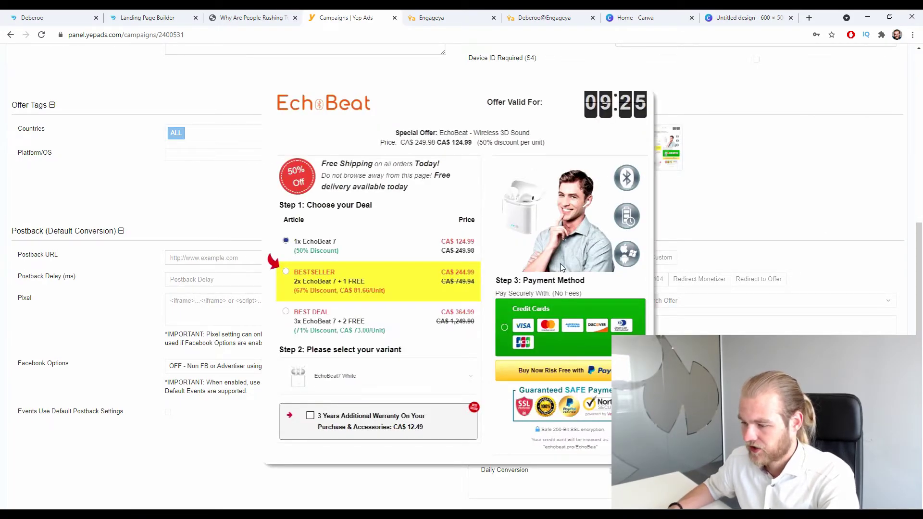
Search Google Images for "echo beats" in a new browser tab.
left_click(748, 18)
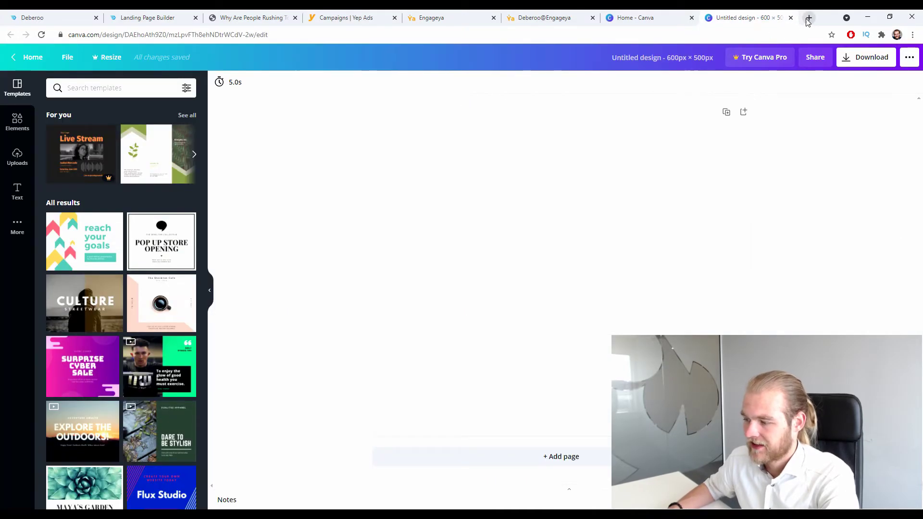
left_click(808, 18)
type("echo beats")
key("Return")
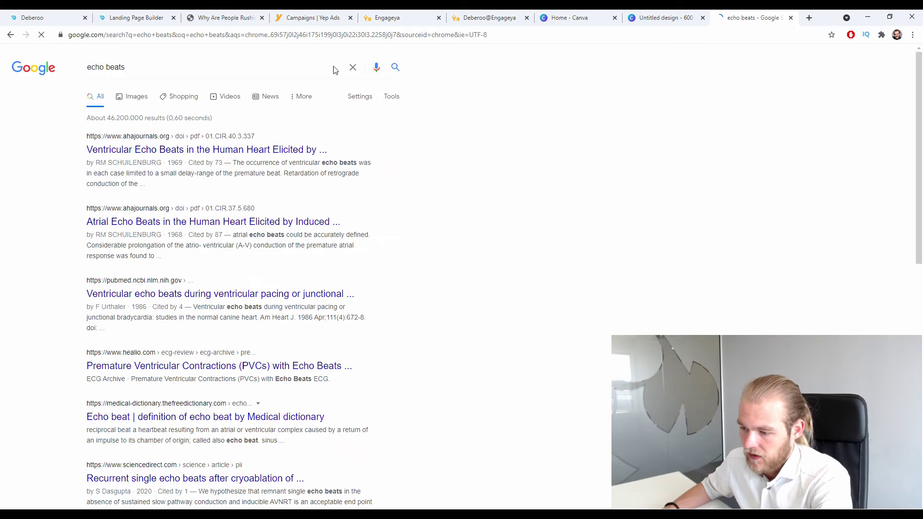
left_click(131, 97)
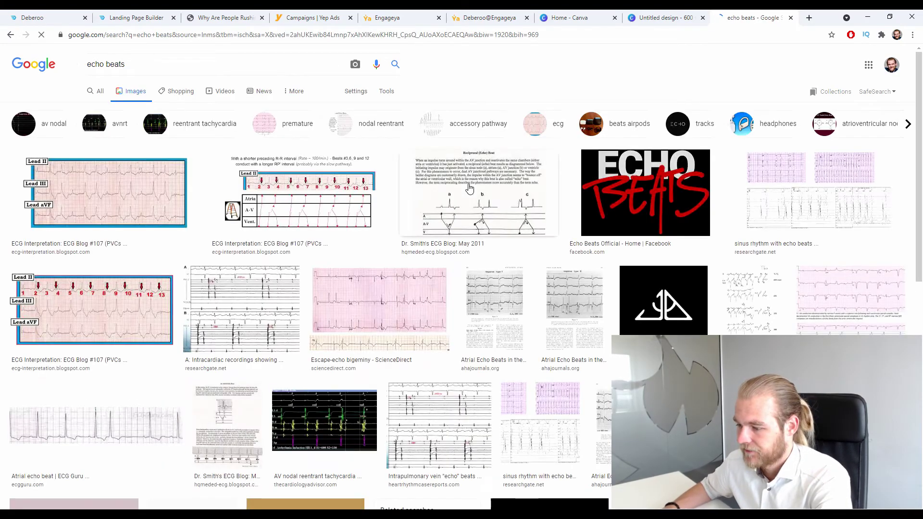
Find the Echobeat earbuds review photo among the image results and open its full set of related images.
scroll(512, 123, "down", 8)
scroll(516, 116, "up", 4)
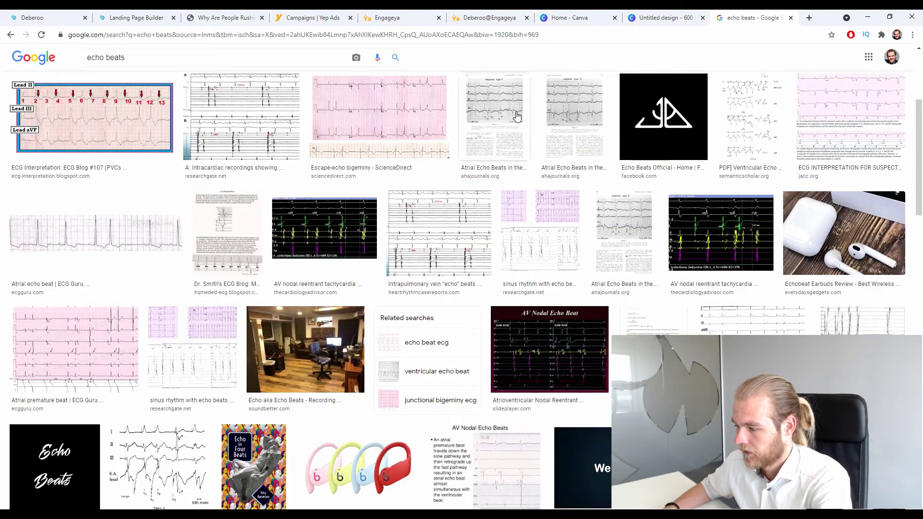
scroll(517, 117, "down", 4)
scroll(604, 112, "up", 6)
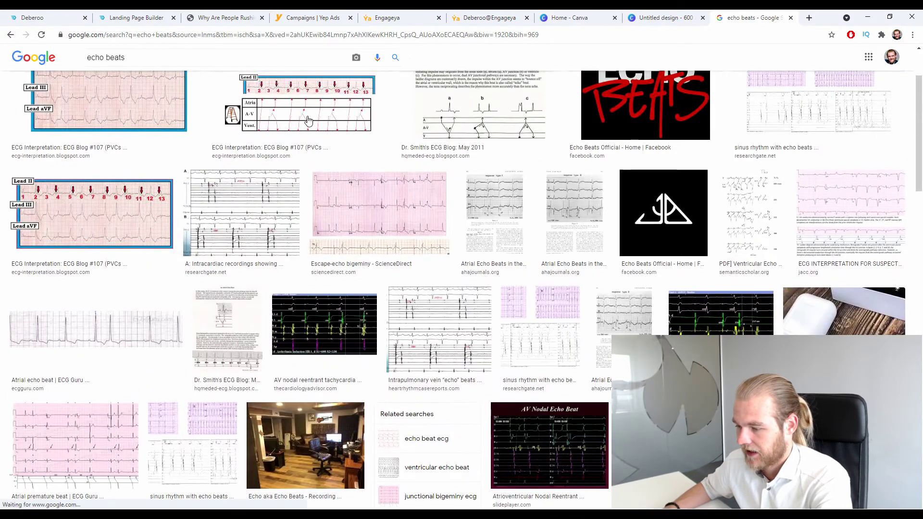
scroll(604, 112, "down", 2)
scroll(685, 161, "up", 1)
left_click(833, 283)
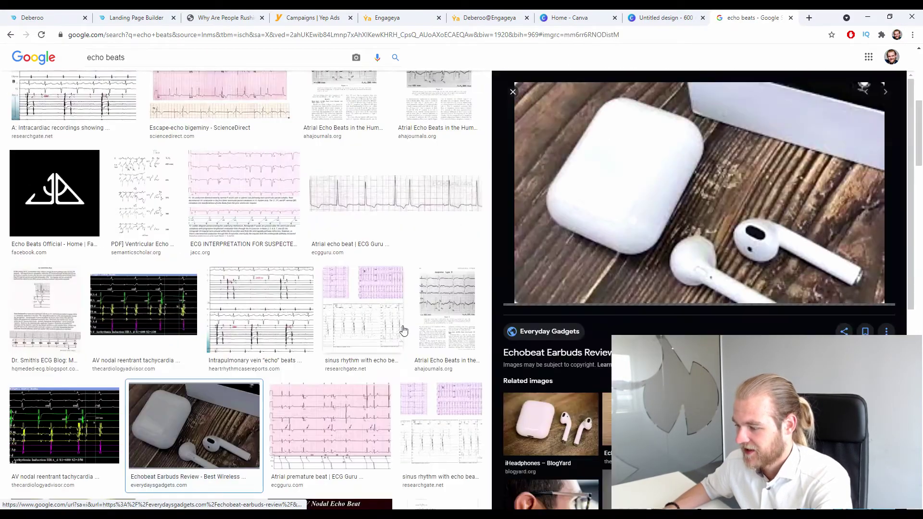
scroll(432, 179, "down", 3)
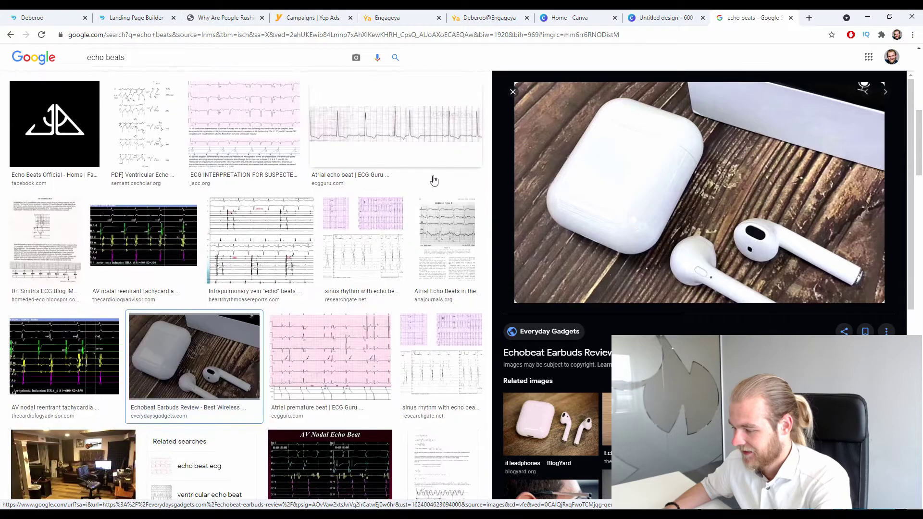
scroll(627, 204, "down", 6)
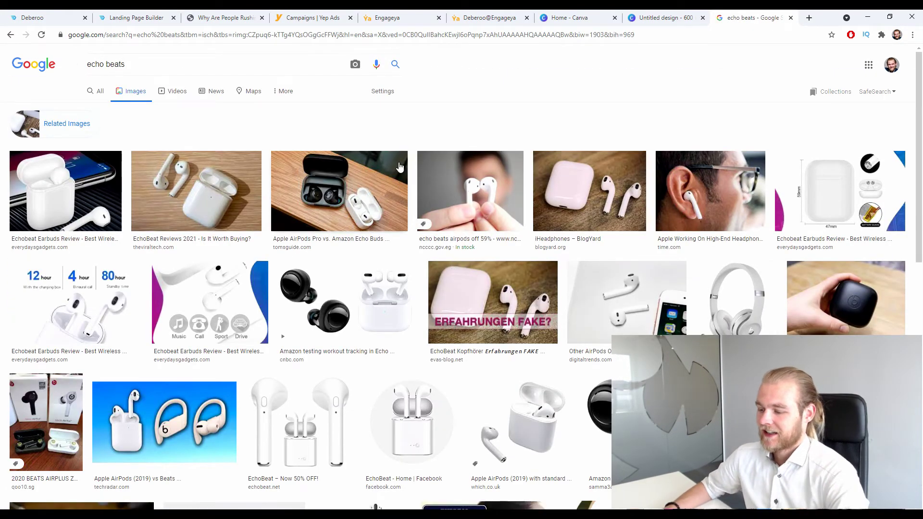
Look through the related images for EchoBeat product shots and preview the one with the Bluetooth, microphone and battery icons.
scroll(399, 150, "down", 1)
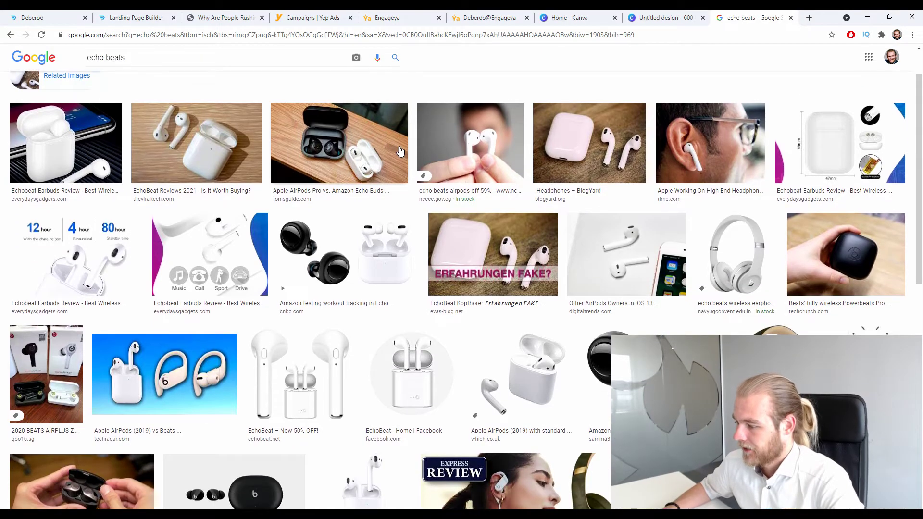
scroll(399, 150, "down", 2)
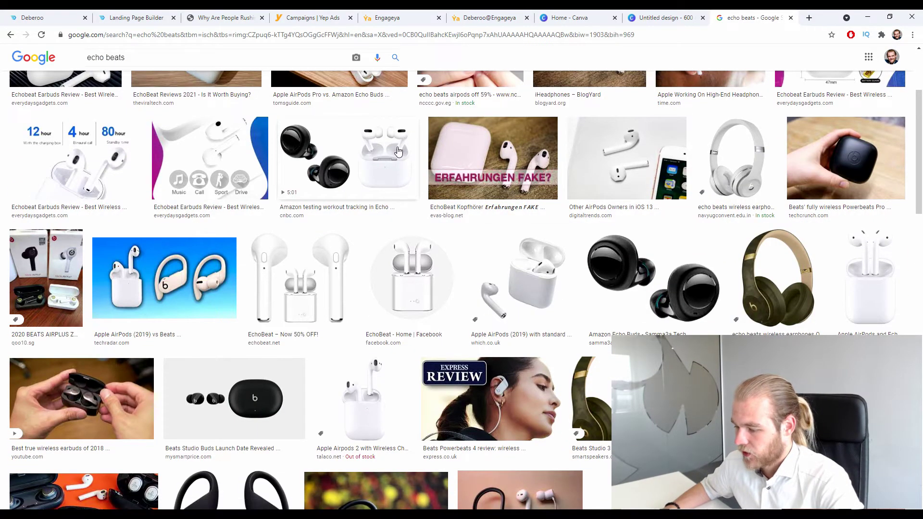
scroll(398, 151, "down", 4)
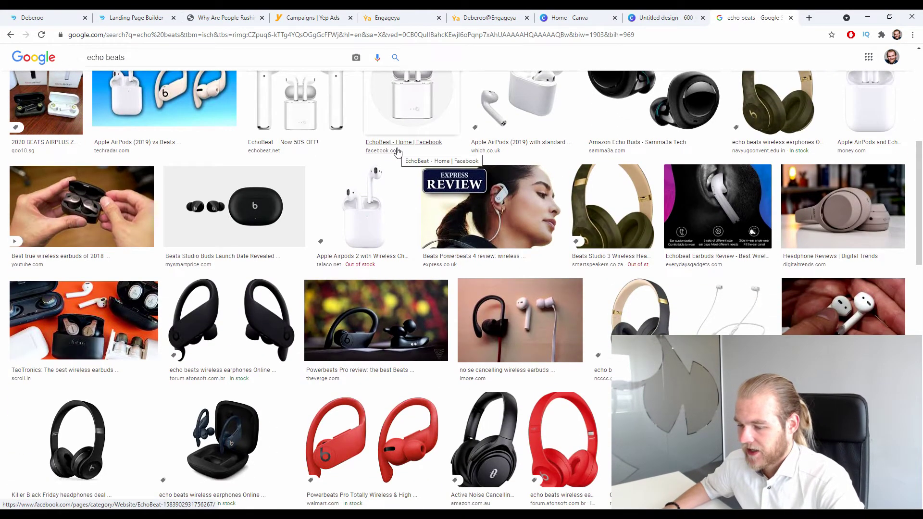
scroll(397, 152, "up", 7)
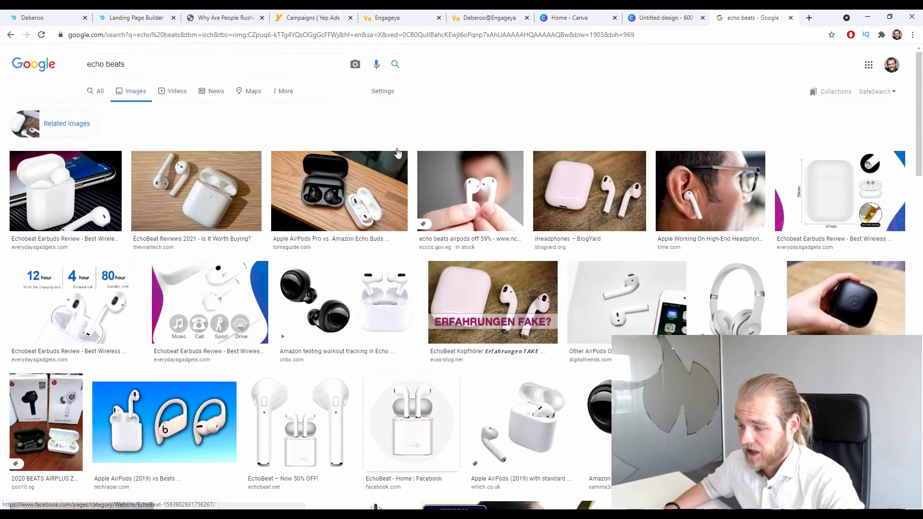
scroll(397, 152, "down", 12)
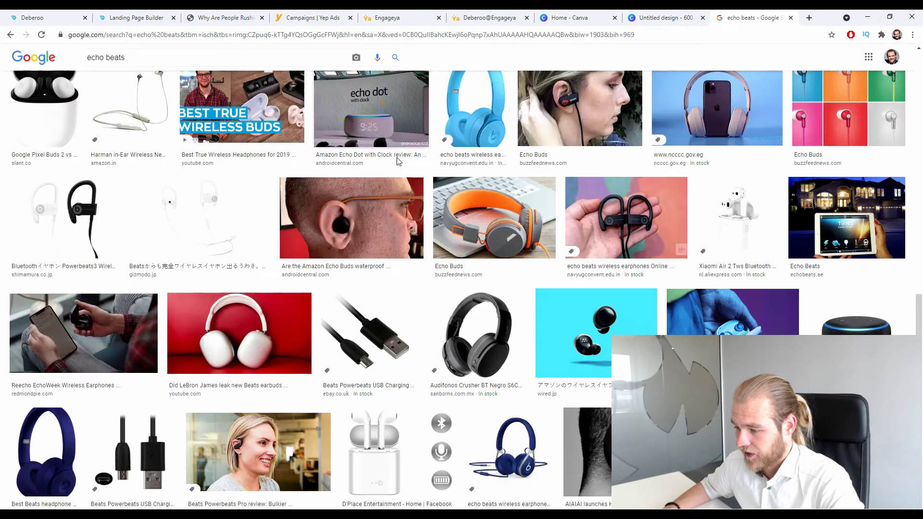
scroll(398, 164, "down", 6)
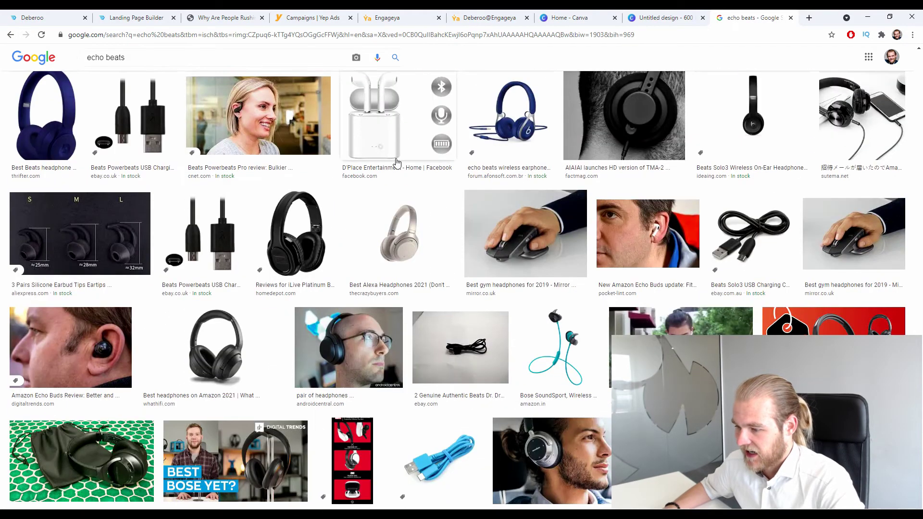
scroll(397, 163, "up", 4)
left_click(433, 313)
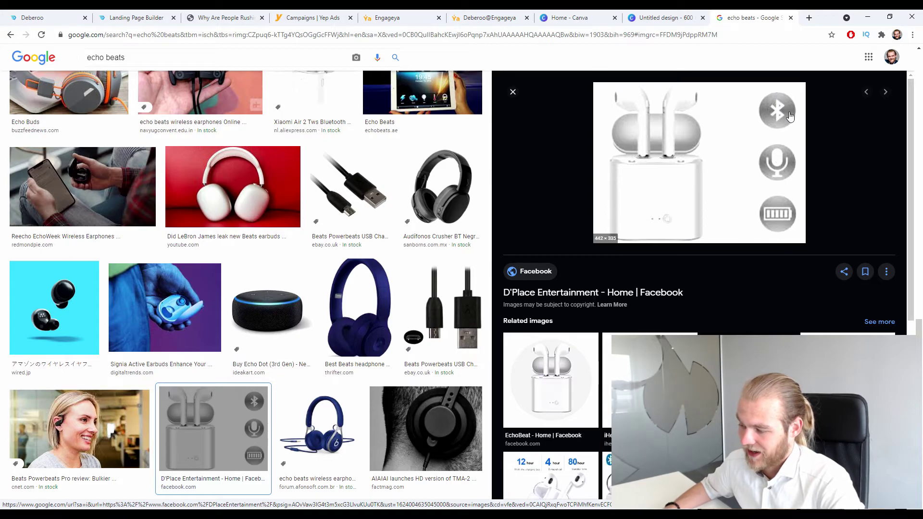
Preview the related image of the open white earbuds case beside a phone and save it as echobeat.jpg.
scroll(769, 183, "down", 5)
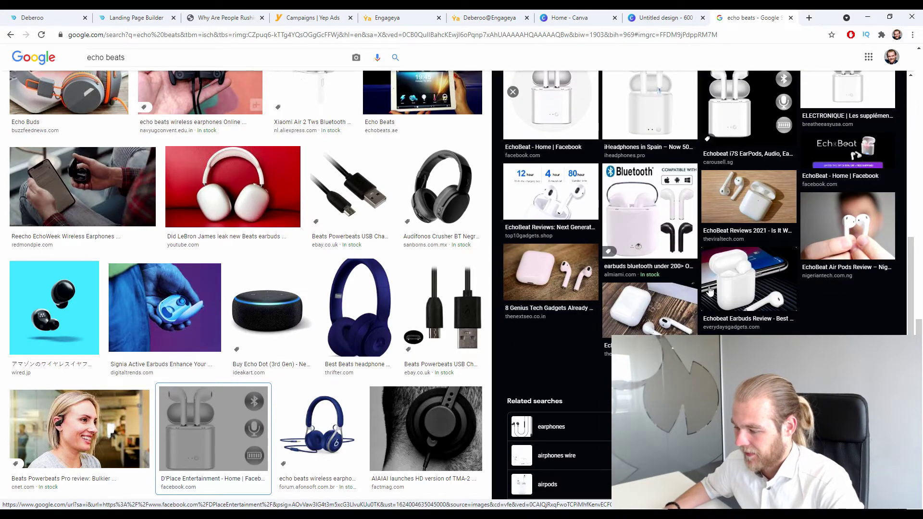
left_click(756, 291)
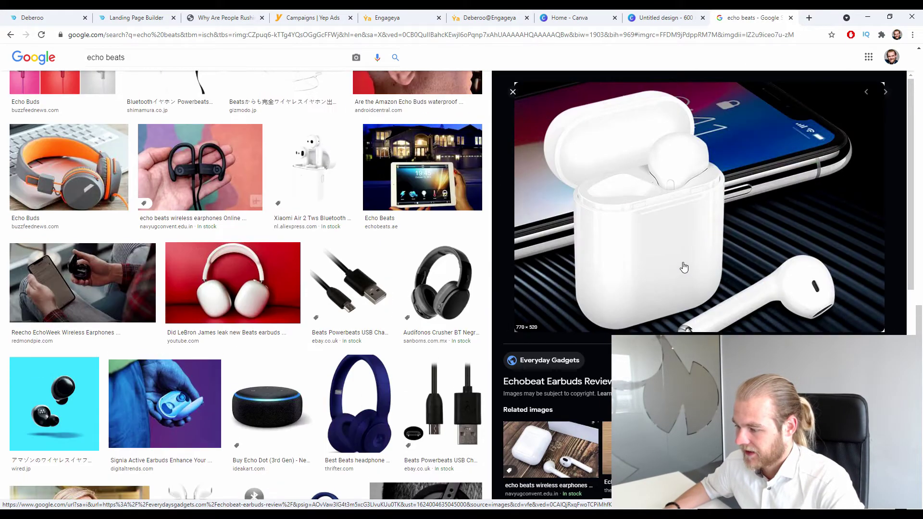
right_click(712, 234)
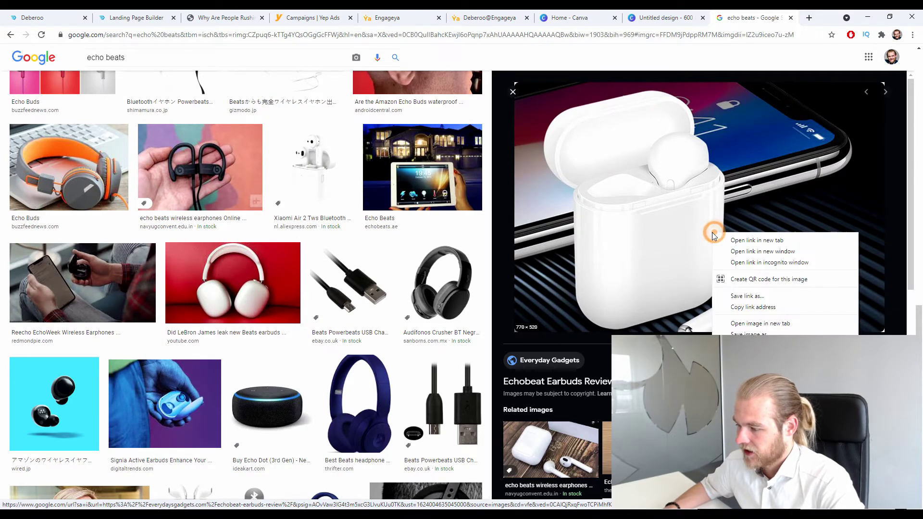
left_click(764, 334)
key("Return")
Add the downloaded echobeat.jpg to the Canva design as a full-page background and shift its crop so the earbuds case sits slightly further right.
left_click(663, 17)
left_click_drag(40, 495, 404, 197)
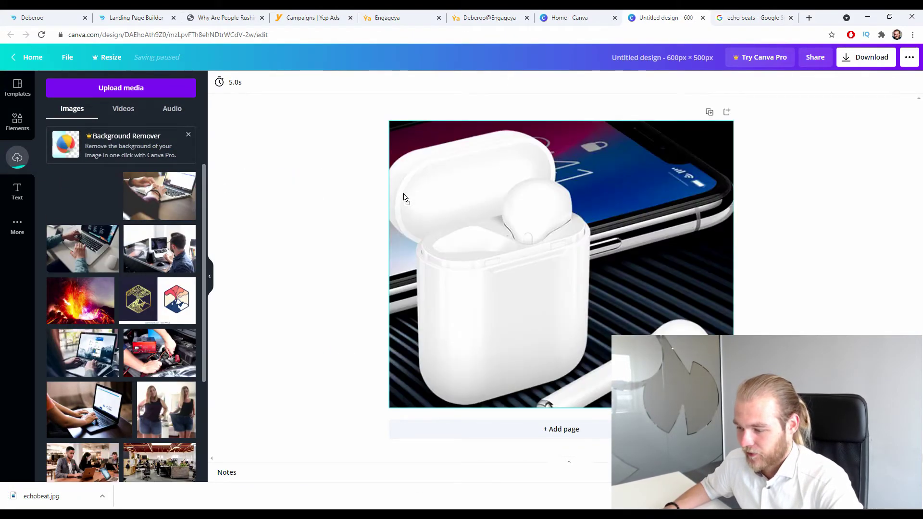
double_click(662, 250)
left_click(327, 460)
double_click(518, 272)
left_click_drag(518, 272, 532, 274)
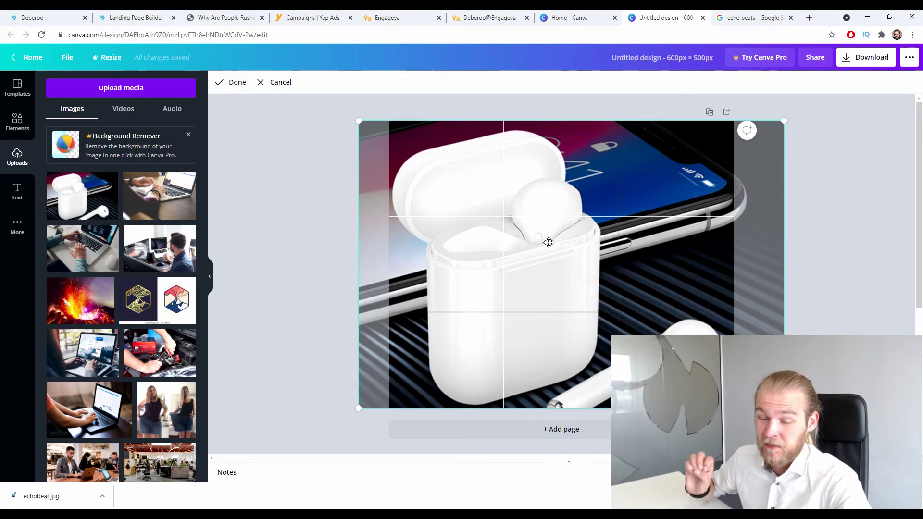
left_click(280, 235)
Adjust the background image to contrast 26 and saturation 100, with brightness at 0.
left_click(451, 206)
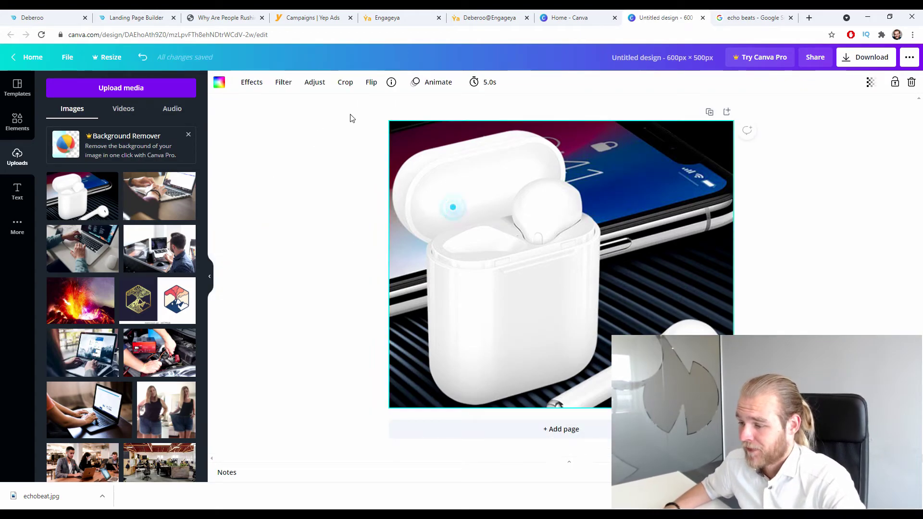
left_click(314, 82)
left_click_drag(128, 108, 132, 111)
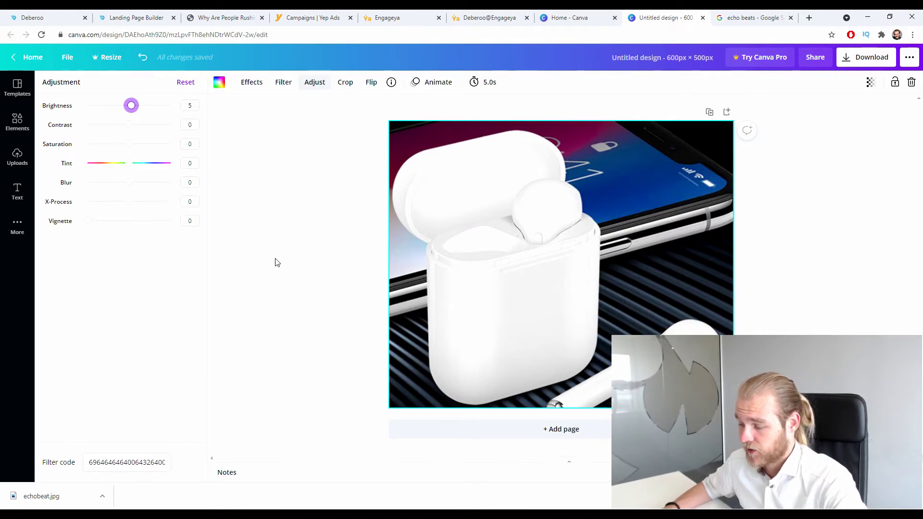
left_click_drag(132, 107, 139, 124)
left_click(131, 106)
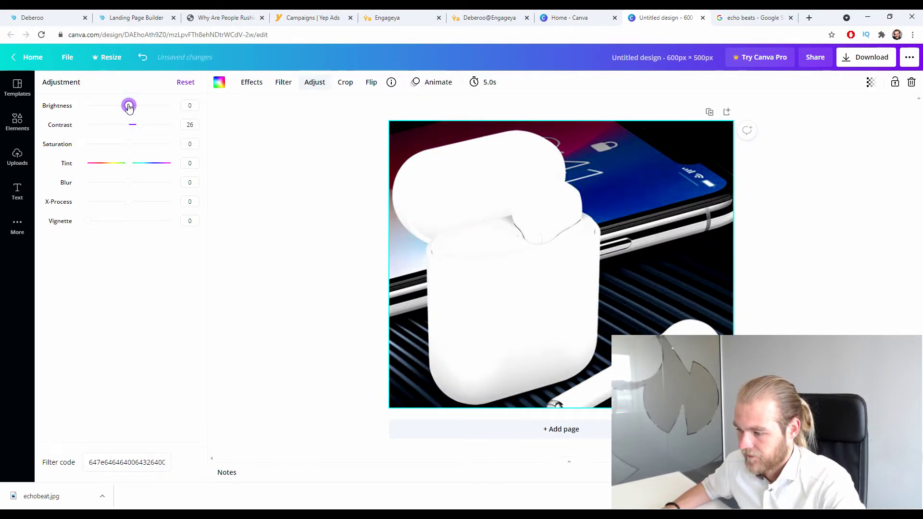
left_click_drag(129, 146, 172, 145)
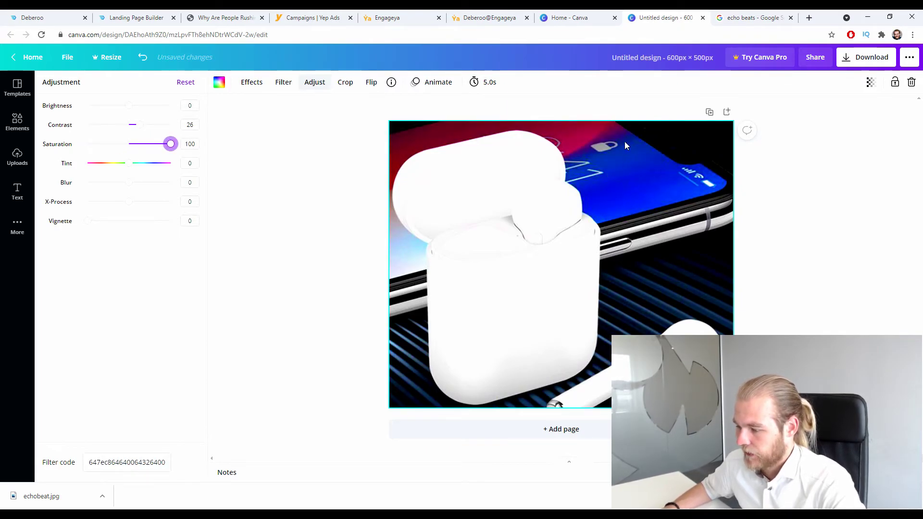
Set the background image's blur to -8 and brightness to -8, keeping saturation at 100.
left_click_drag(171, 145, 204, 152)
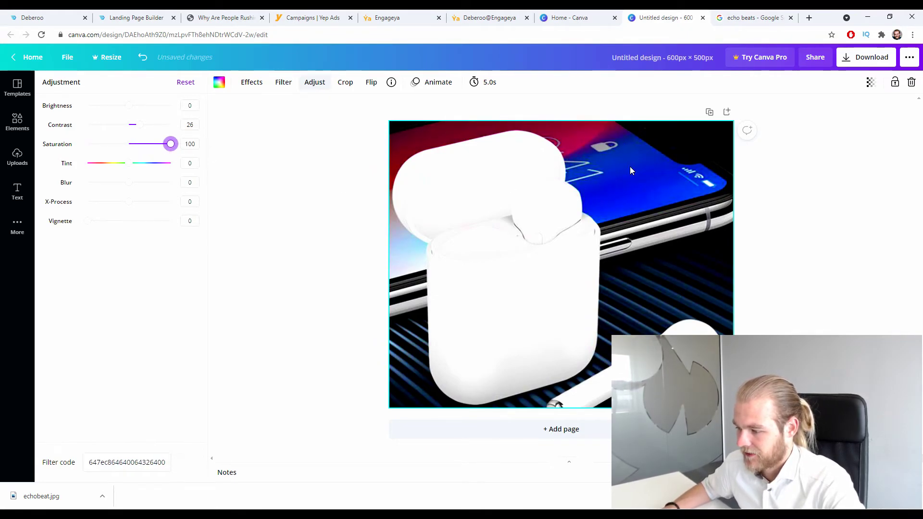
left_click_drag(125, 183, 126, 182)
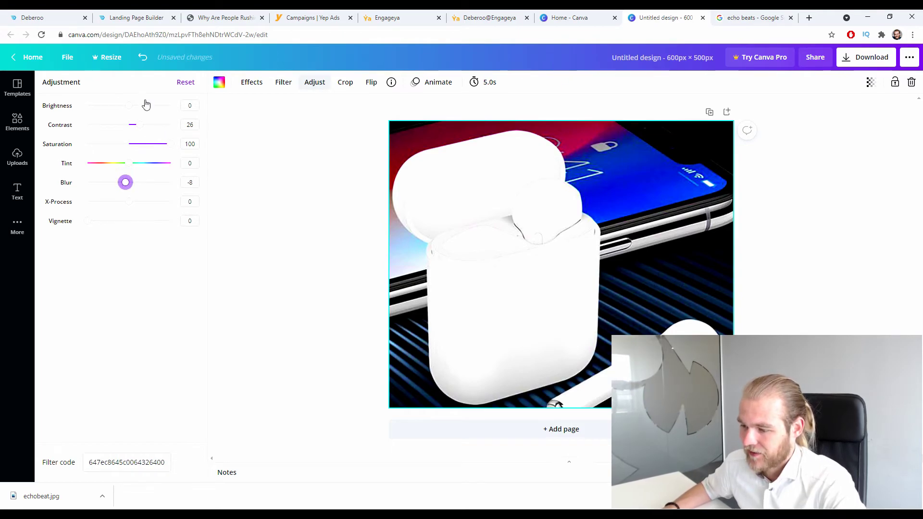
left_click(128, 108)
left_click_drag(128, 109, 126, 112)
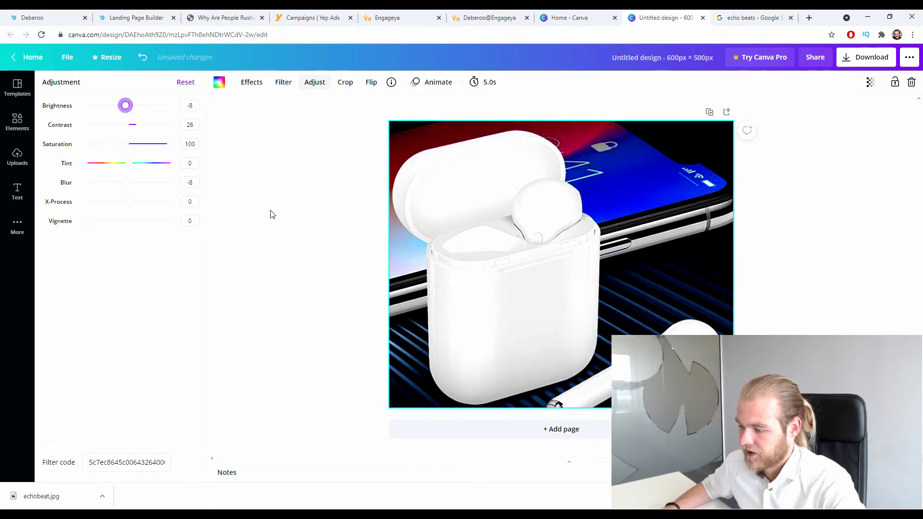
Deselect the background image and download the finished 600 x 500 px design as a PNG.
left_click(335, 295)
left_click(881, 54)
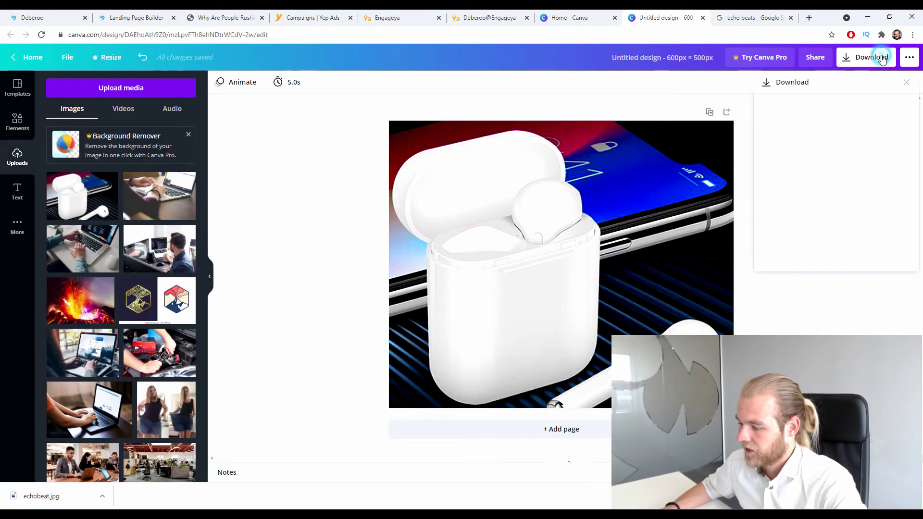
left_click(815, 219)
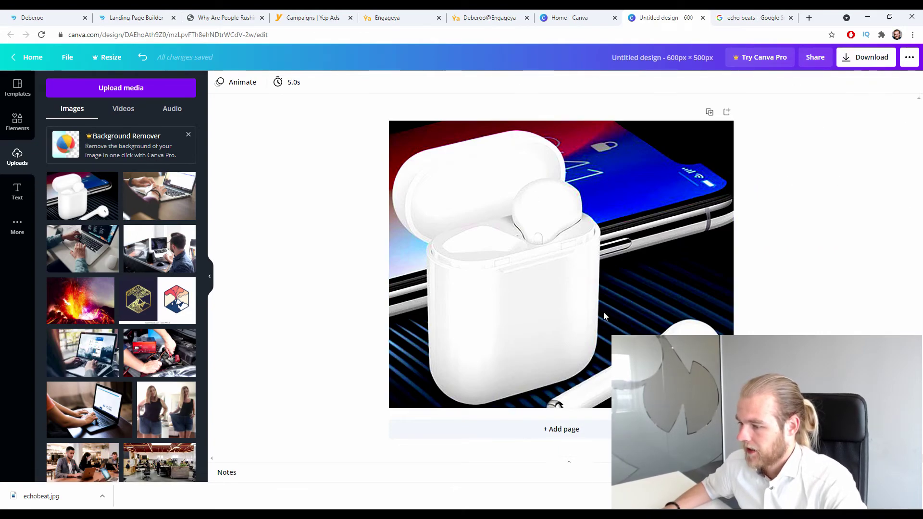
Switch to the Engageya campaign and upload Untitled design (6).png from Downloads as the new creative's image.
left_click(475, 14)
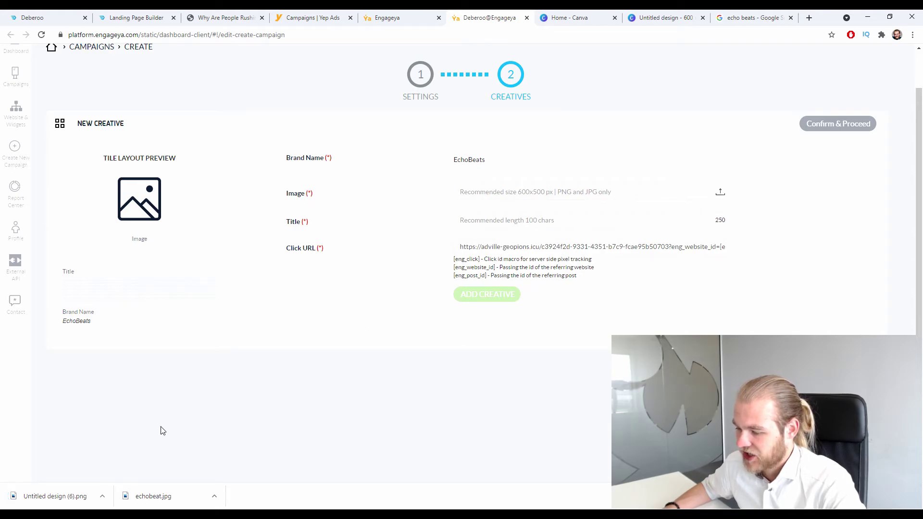
mouse_move(54, 502)
left_mouse_down()
mouse_move(526, 200)
mouse_move(39, 499)
left_mouse_up()
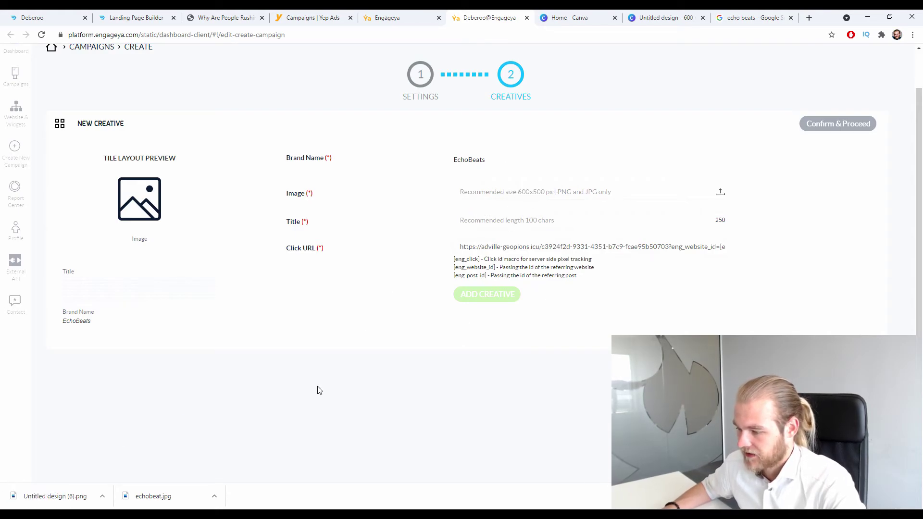
left_click(538, 189)
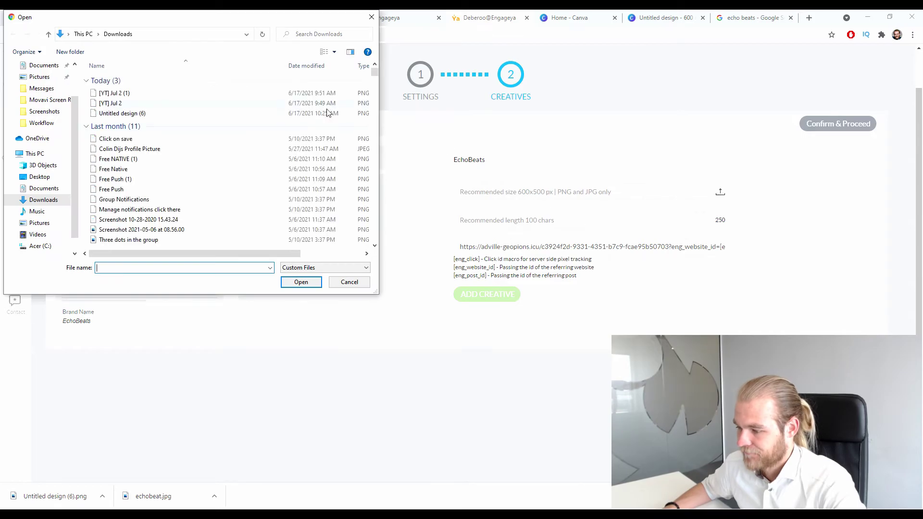
left_click(125, 114)
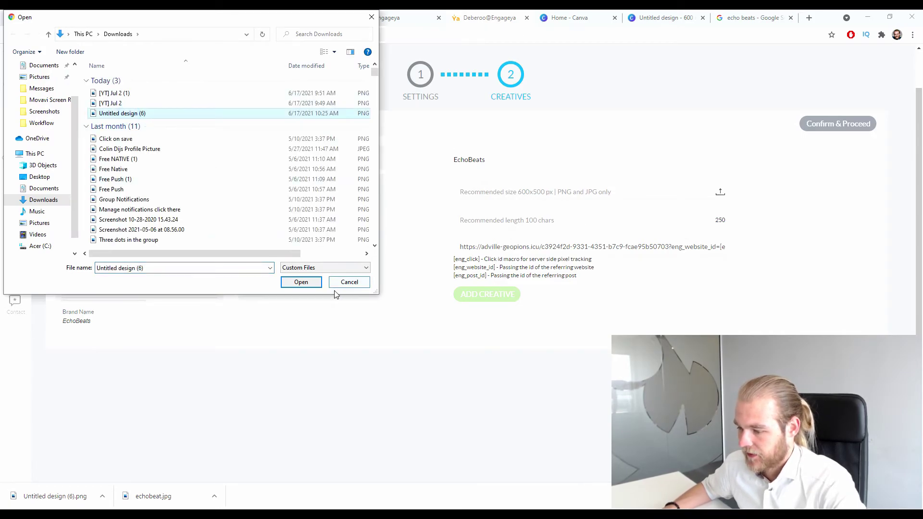
left_click(301, 282)
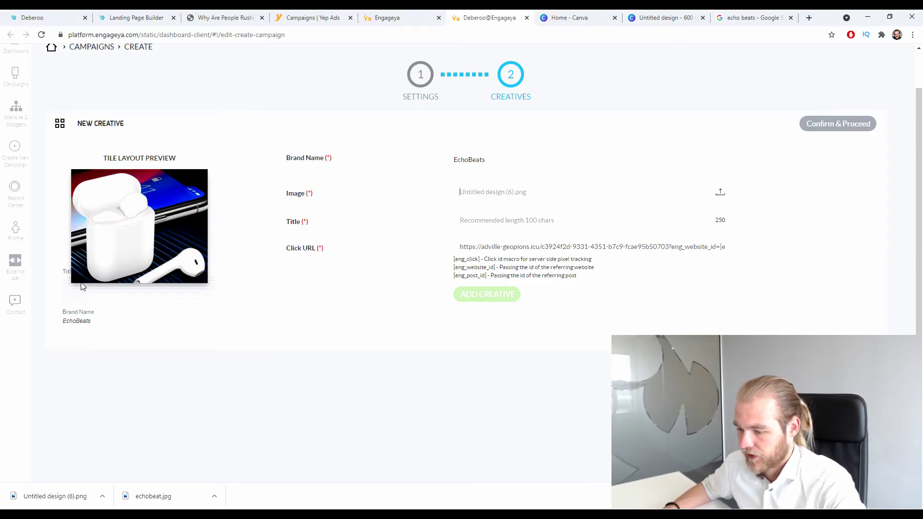
left_click(300, 313)
Title the creative "These New EchoBeats Give You the Best Sound and Experience for a Much Cheaper Price!" and add it to the campaign.
left_click(535, 224)
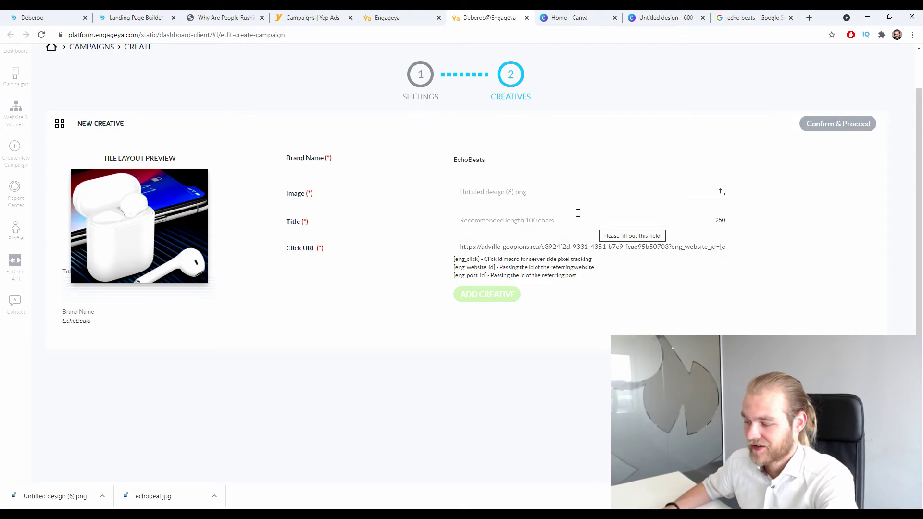
double_click(718, 220)
left_click(749, 283)
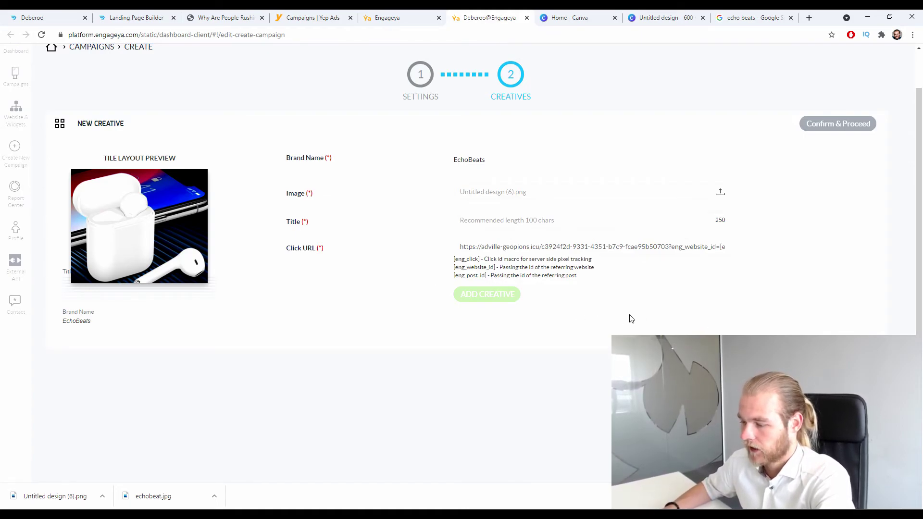
left_click(620, 219)
type("These New Echo")
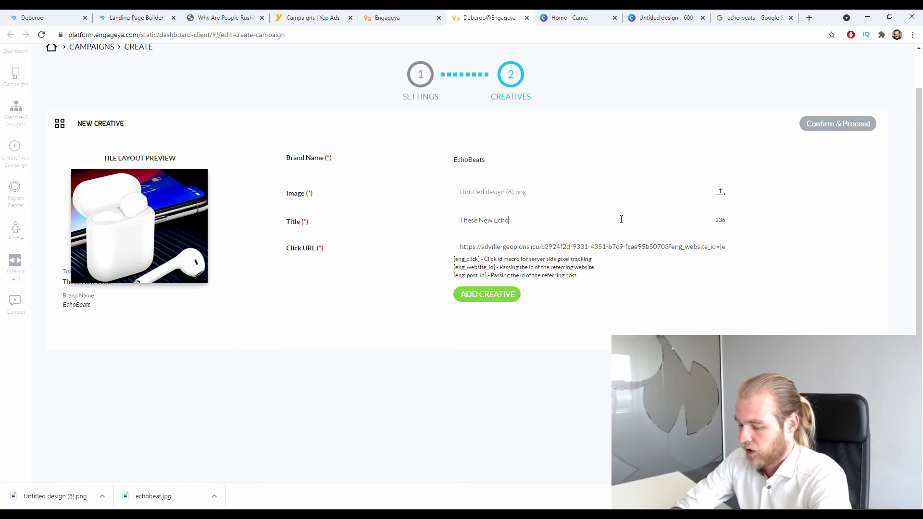
type("Beats ")
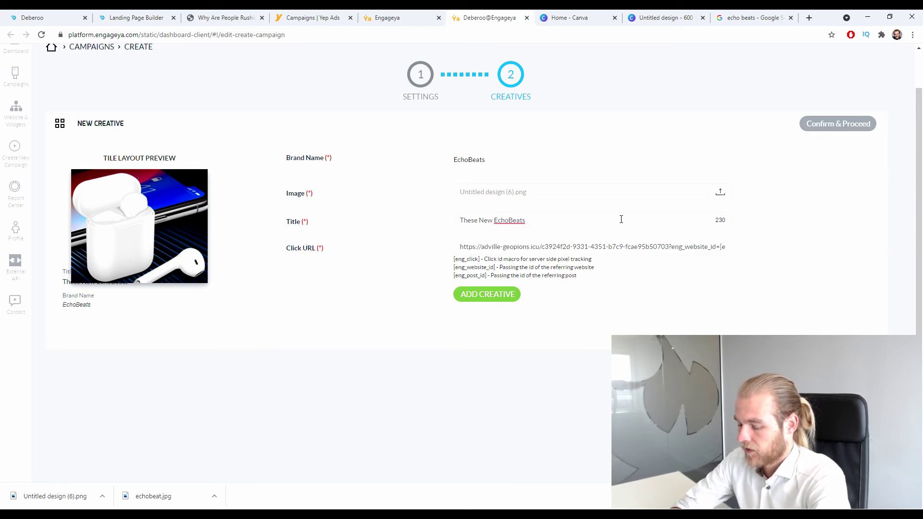
type("Give You the Best Sound")
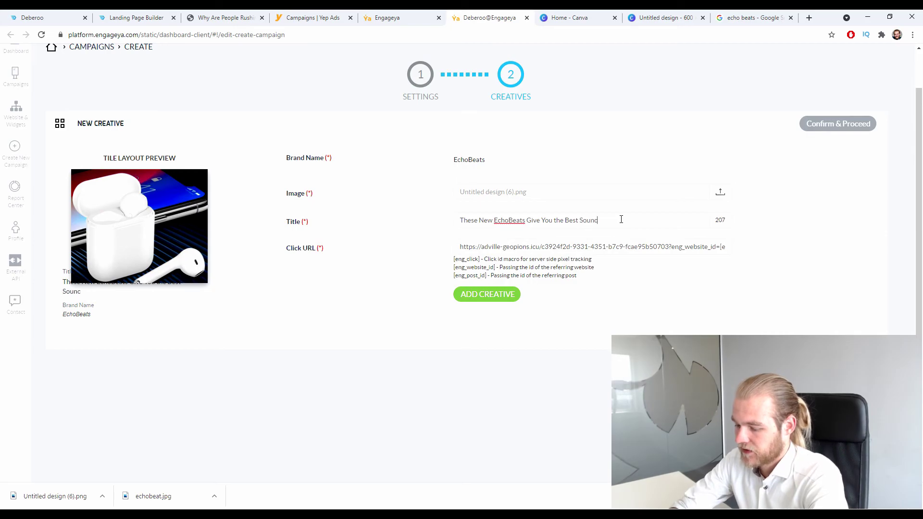
type(" and Experience for a Muc")
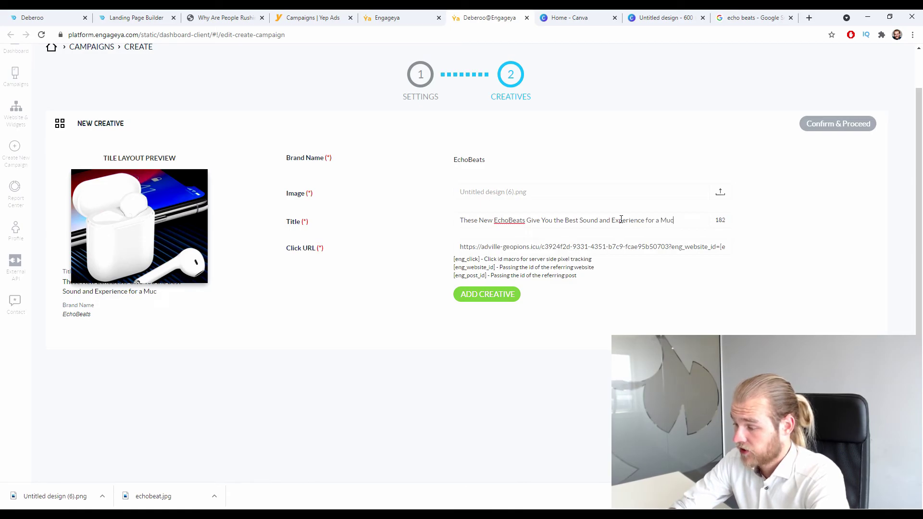
type("r Pir")
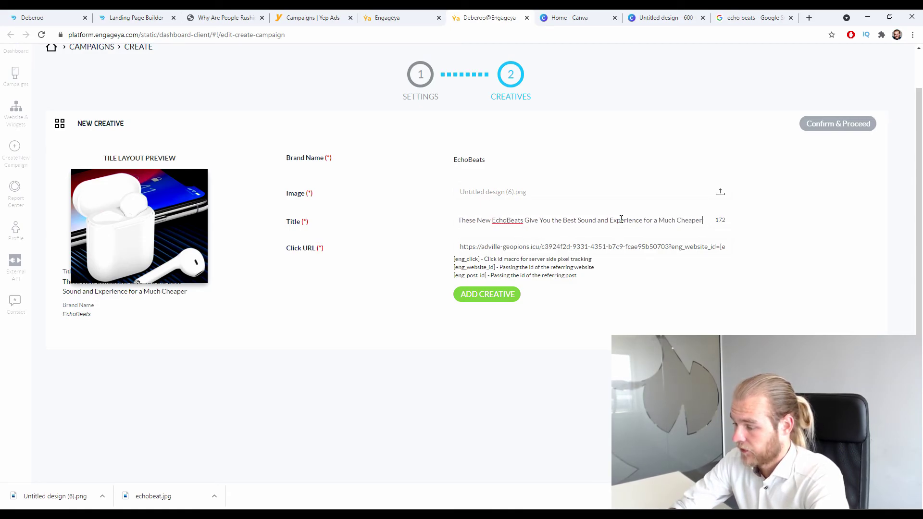
key("BackSpace")
key("BackSpace")
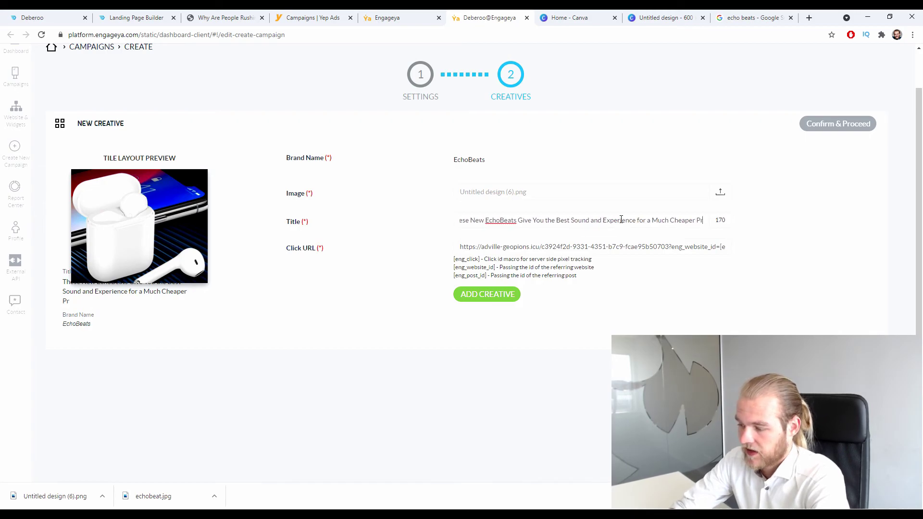
type("rice!")
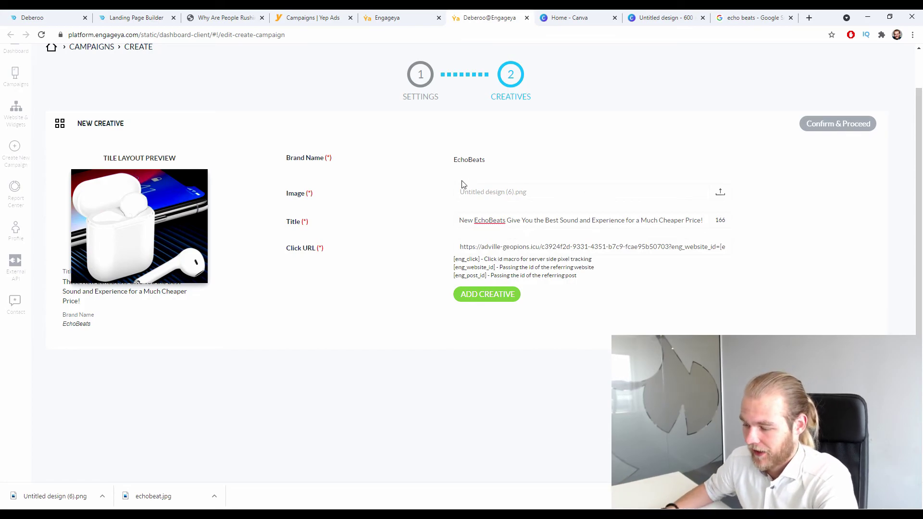
left_click(480, 294)
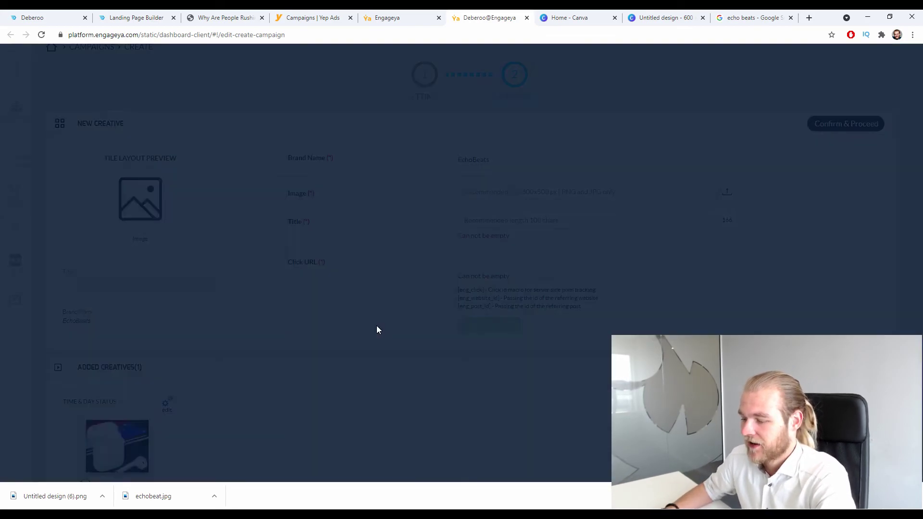
Check the added creative's image, title and click URL, and proceed to the campaign review.
scroll(365, 201, "down", 2)
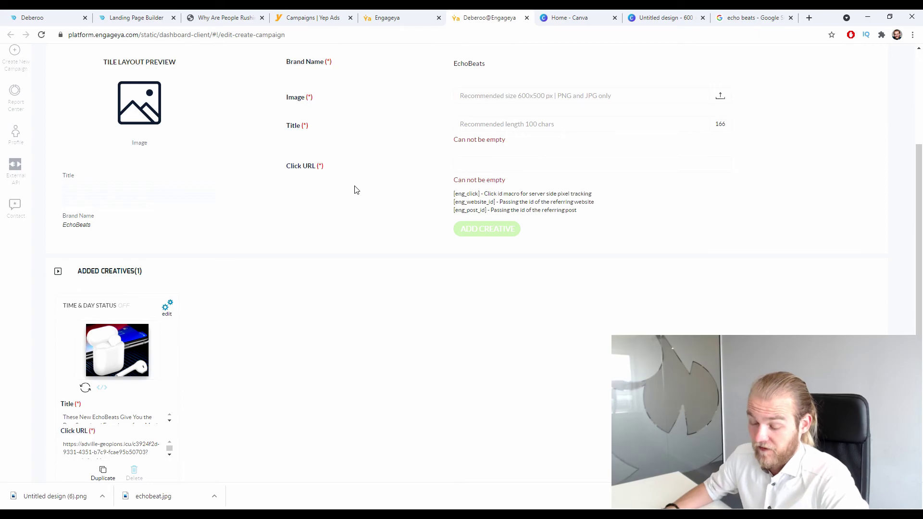
scroll(365, 191, "up", 3)
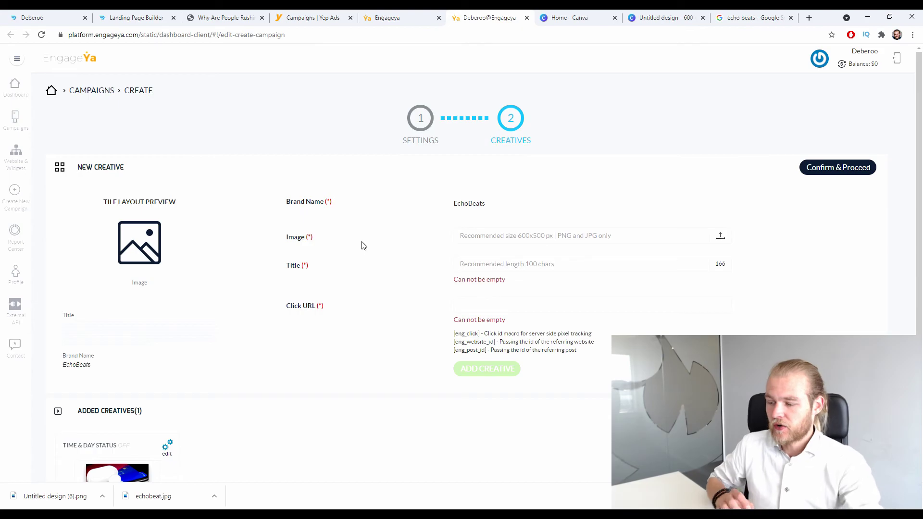
scroll(501, 226, "down", 1)
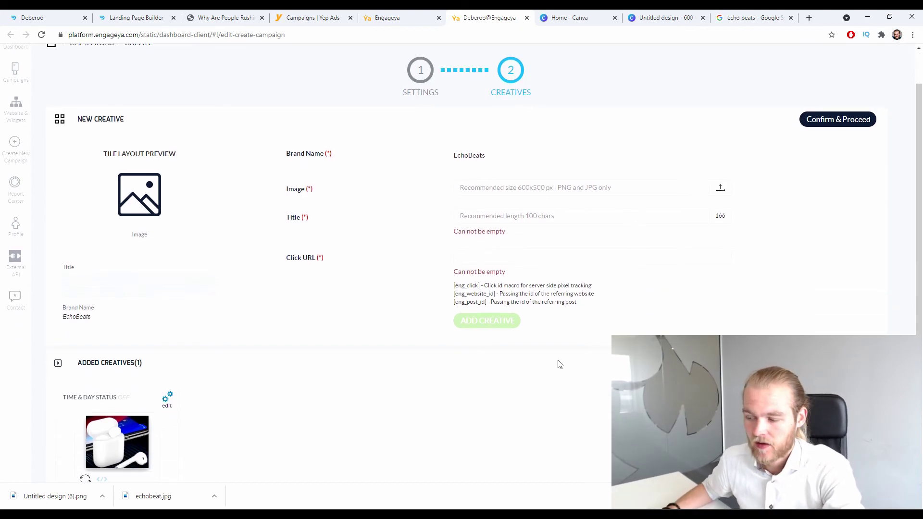
scroll(477, 104, "down", 3)
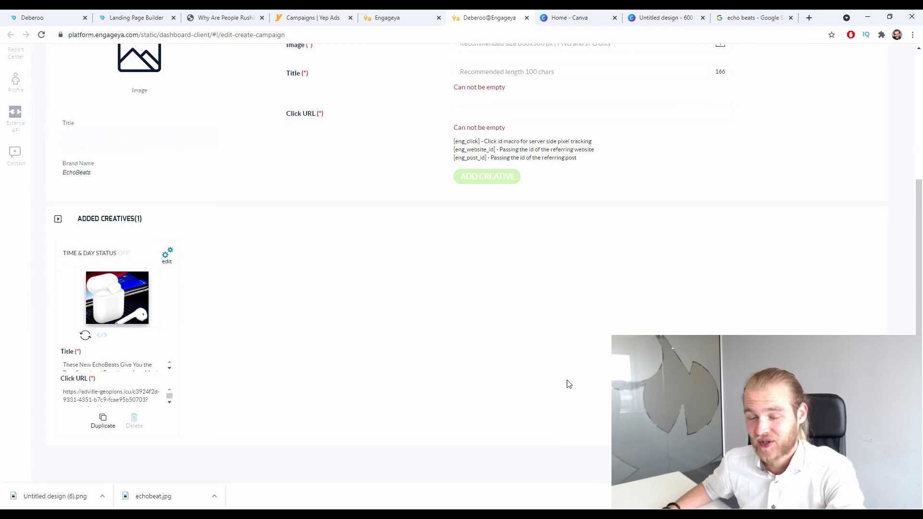
scroll(553, 391, "up", 3)
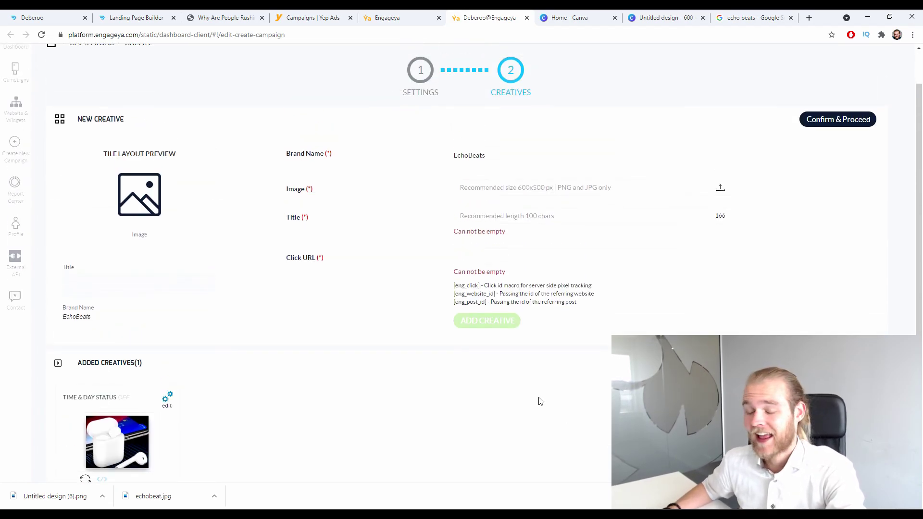
scroll(548, 411, "down", 3)
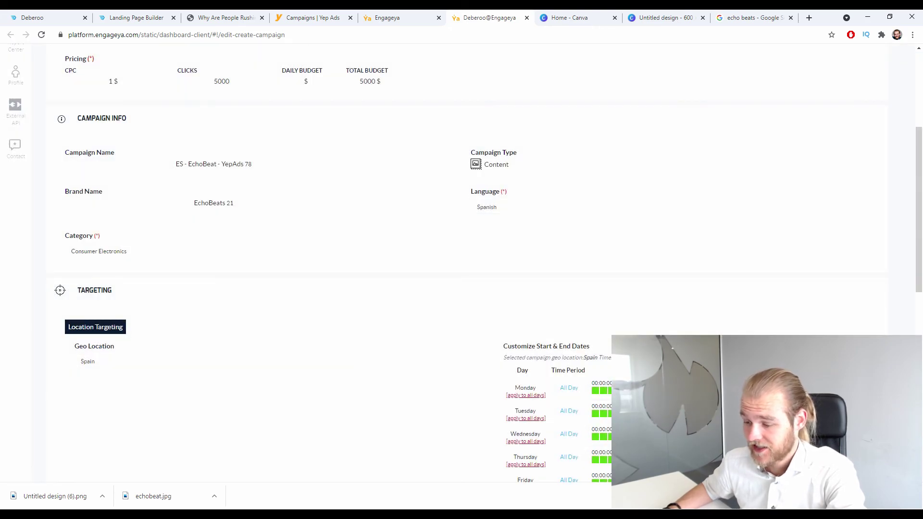
Review the campaign's scheduling, pricing, info, targeting and added creative, and approve the campaign setup.
scroll(362, 288, "down", 10)
scroll(364, 275, "up", 15)
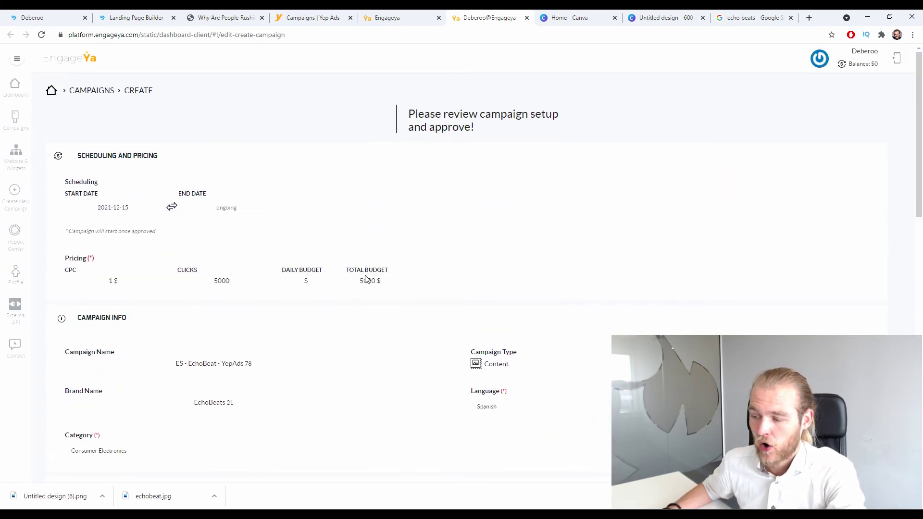
scroll(370, 274, "down", 14)
scroll(377, 269, "up", 10)
scroll(380, 268, "up", 5)
scroll(381, 264, "down", 12)
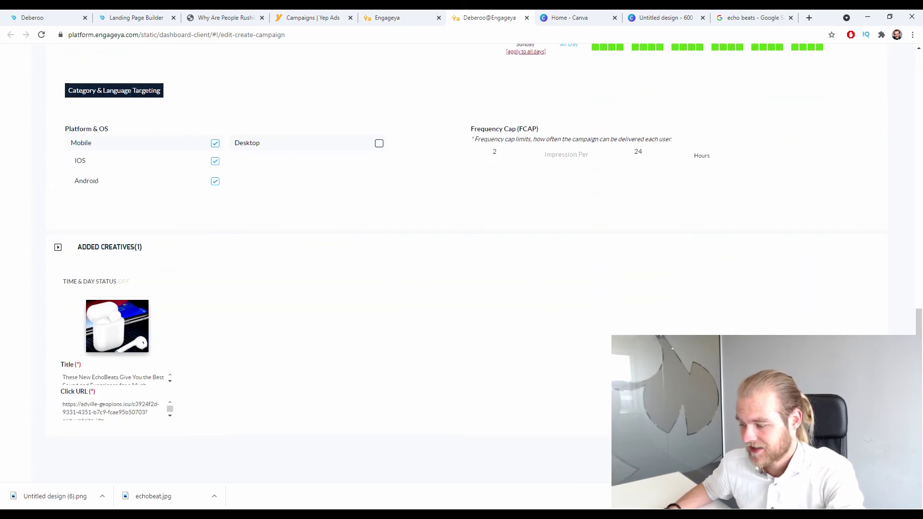
left_click(848, 456)
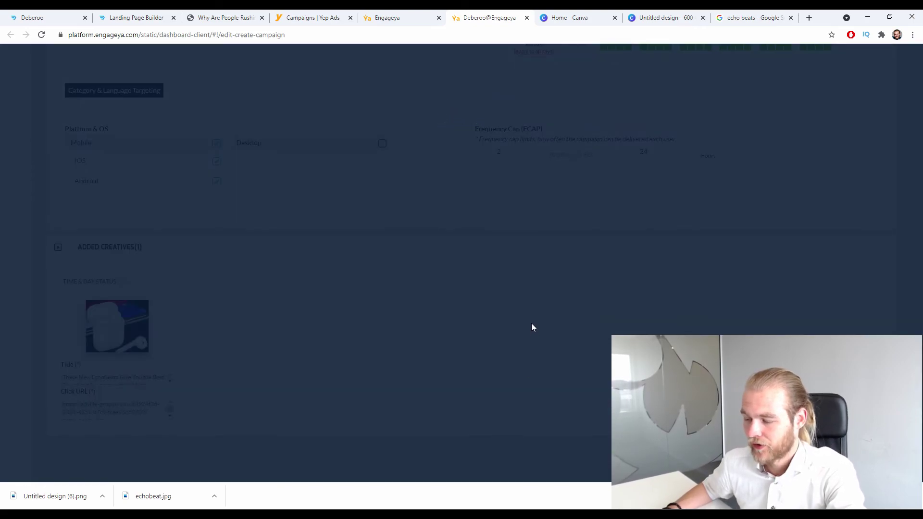